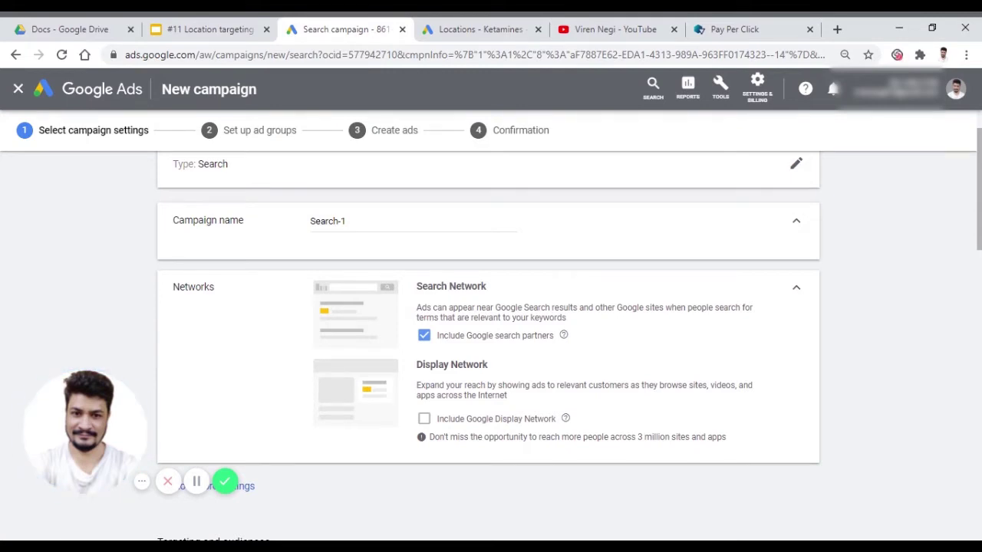
# Step: Show the additional campaign settings above the targeting section and collapse them again
pyautogui.scroll(-3, 648, 326)
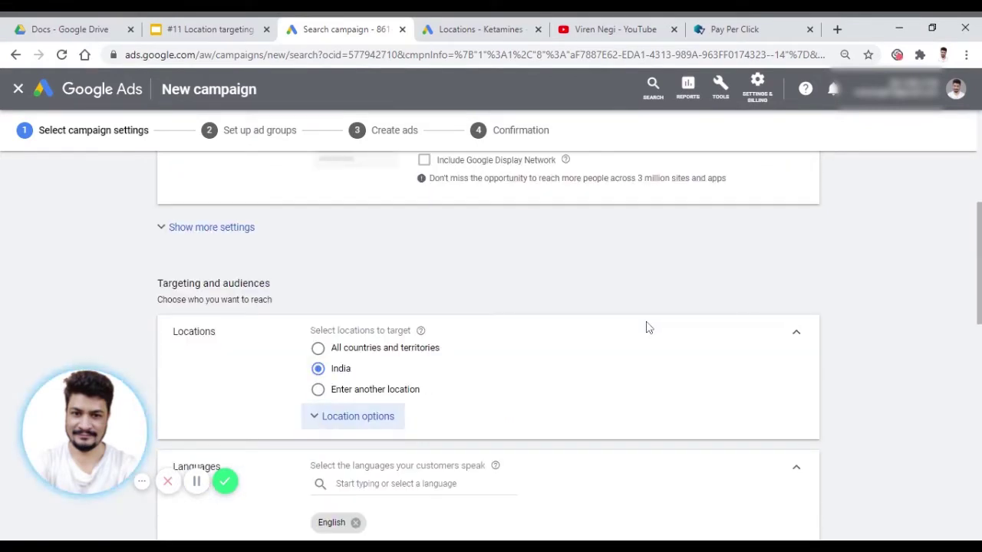
pyautogui.scroll(-1, 648, 328)
pyautogui.scroll(1, 680, 375)
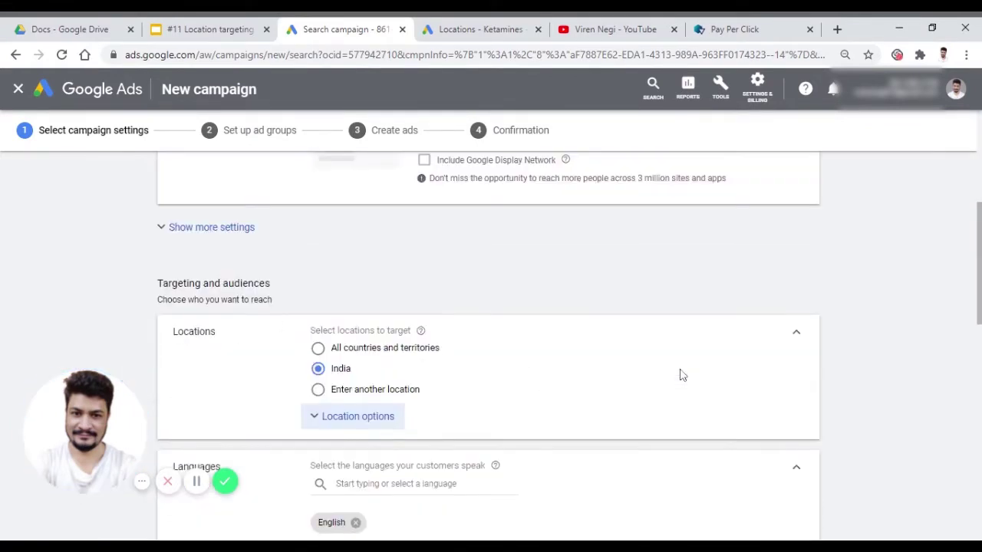
pyautogui.click(218, 227)
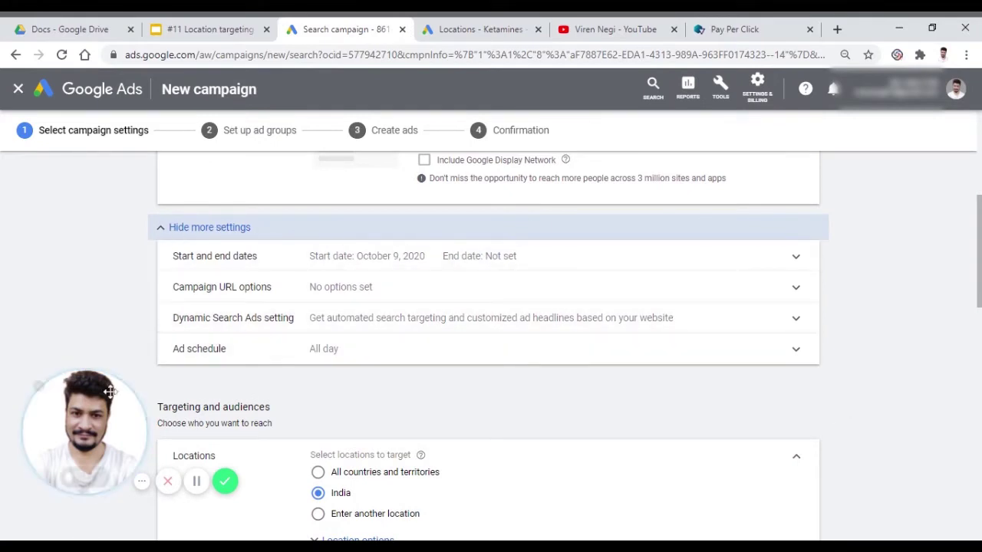
pyautogui.click(230, 234)
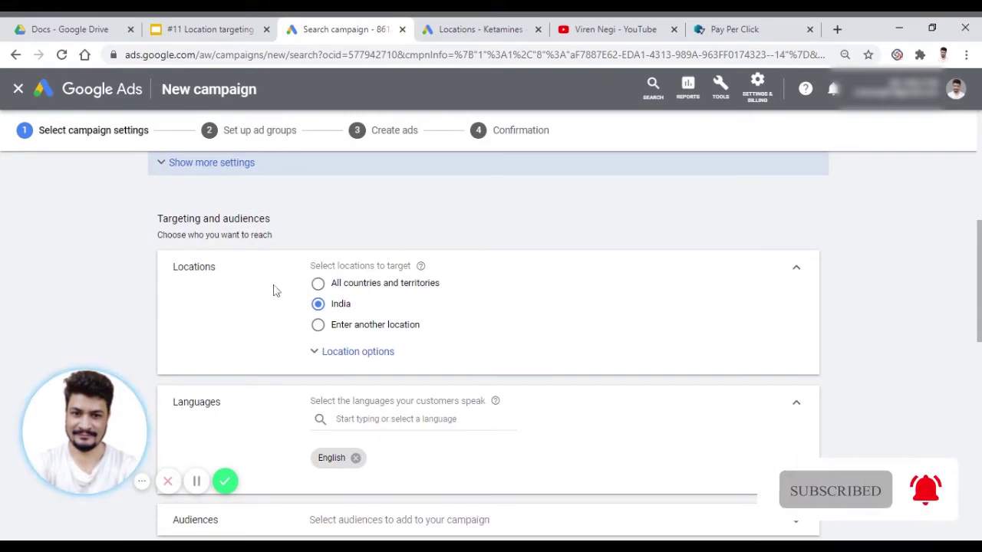
# Step: Expand the location options, choose to enter another location, and target the Delhi, India union territory
pyautogui.click(382, 356)
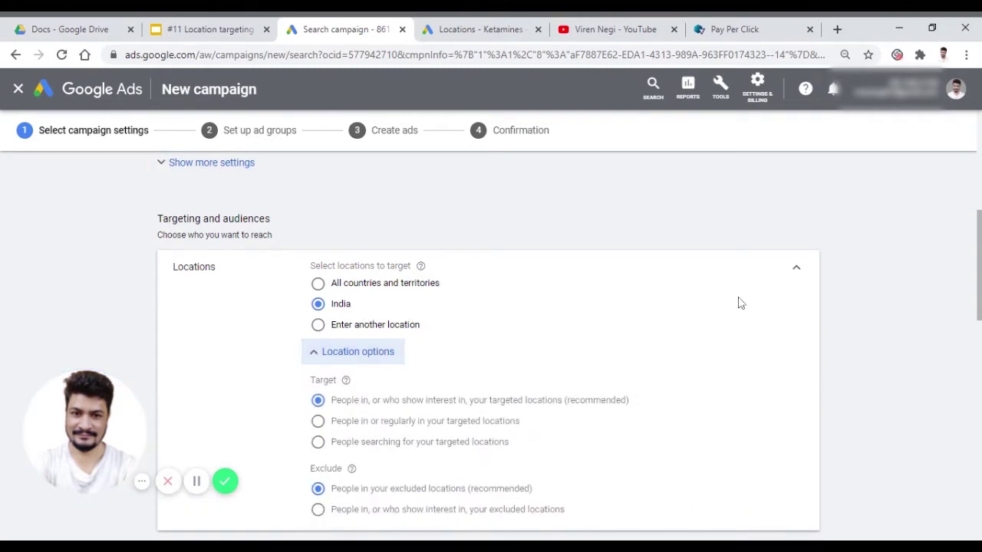
pyautogui.scroll(-1, 740, 303)
pyautogui.click(318, 260)
pyautogui.click(364, 295)
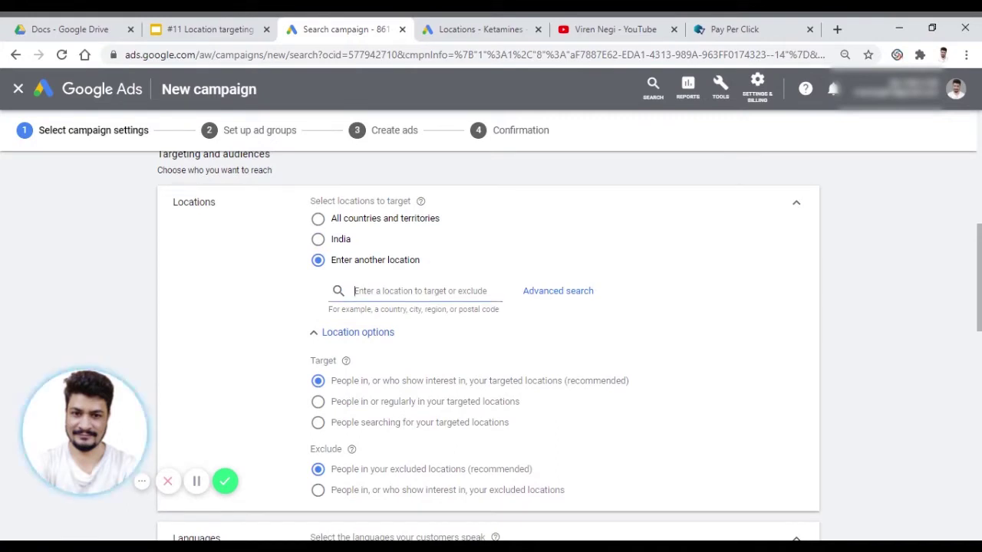
pyautogui.write('delhi')
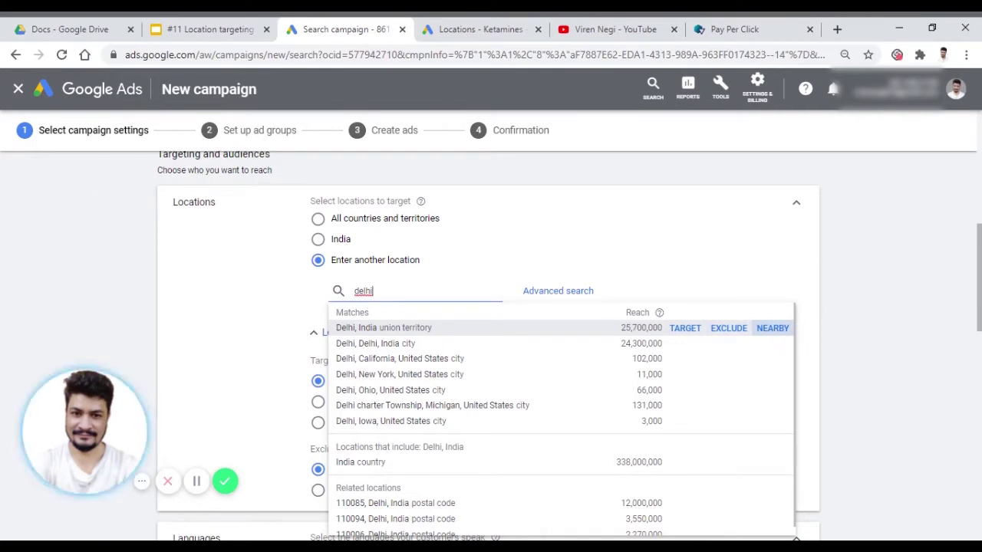
pyautogui.click(685, 330)
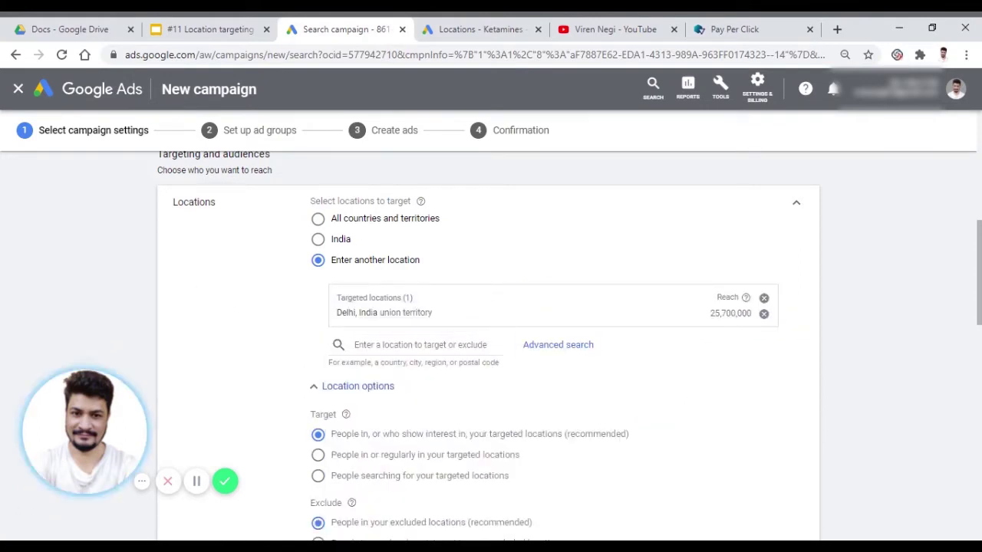
pyautogui.moveTo(710, 313); pyautogui.dragTo(735, 313)
pyautogui.click(727, 315)
pyautogui.moveTo(710, 313); pyautogui.dragTo(751, 313)
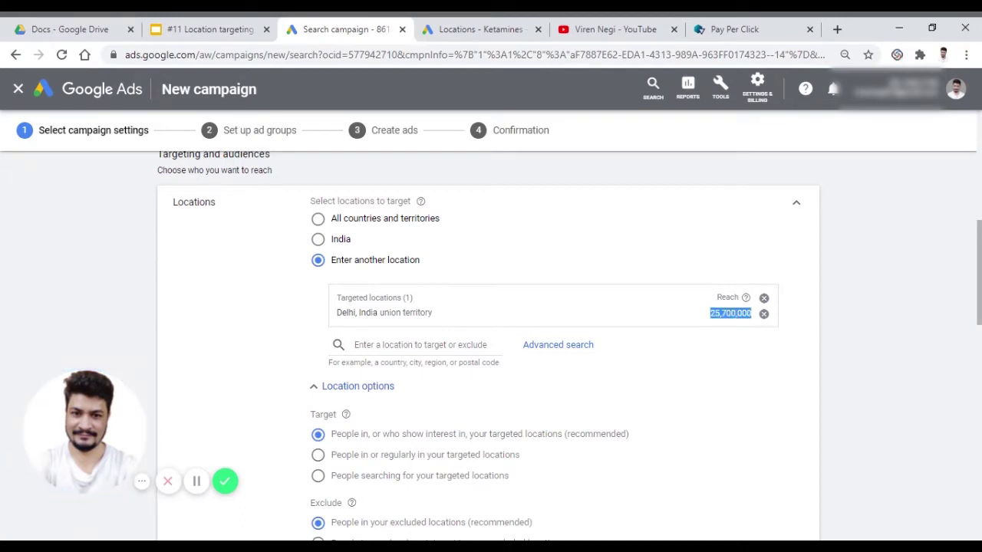
pyautogui.click(736, 315)
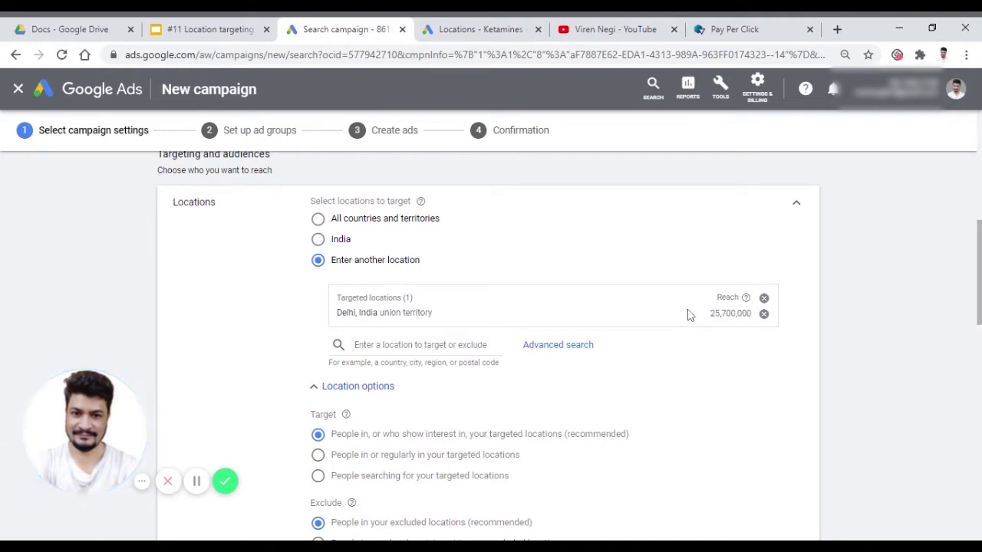
pyautogui.moveTo(710, 314); pyautogui.dragTo(768, 314)
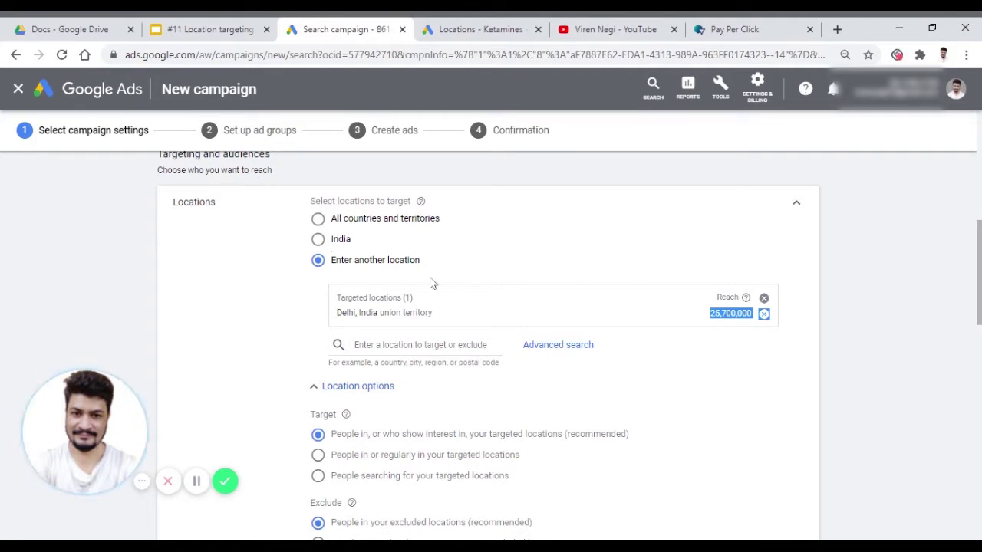
# Step: Add the city of Mumbai, Maharashtra, India to the targeted locations
pyautogui.click(413, 350)
pyautogui.write('mumbai')
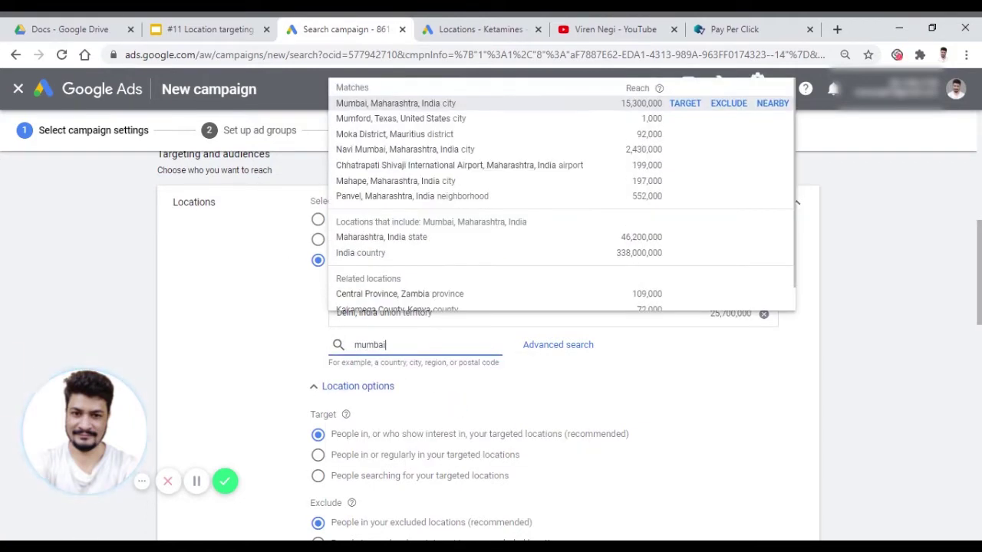
pyautogui.press('Return')
# Step: Search the locations for New York and New Delhi, and clear the search text without adding either
pyautogui.write('new york')
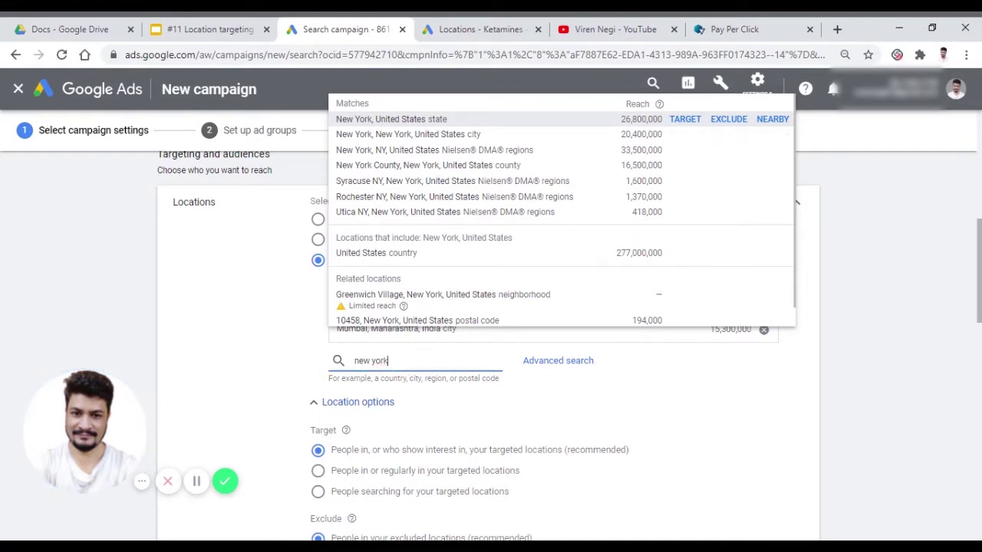
pyautogui.press('BackSpace')
pyautogui.press('BackSpace')
pyautogui.press('BackSpace')
pyautogui.press('BackSpace')
pyautogui.write('delhi')
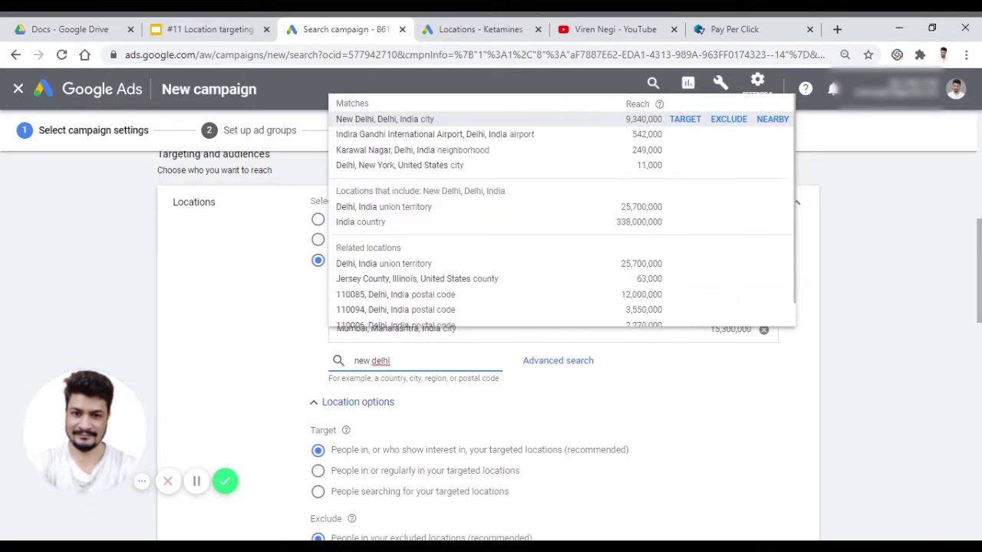
pyautogui.click(722, 342)
pyautogui.moveTo(710, 314); pyautogui.dragTo(751, 314)
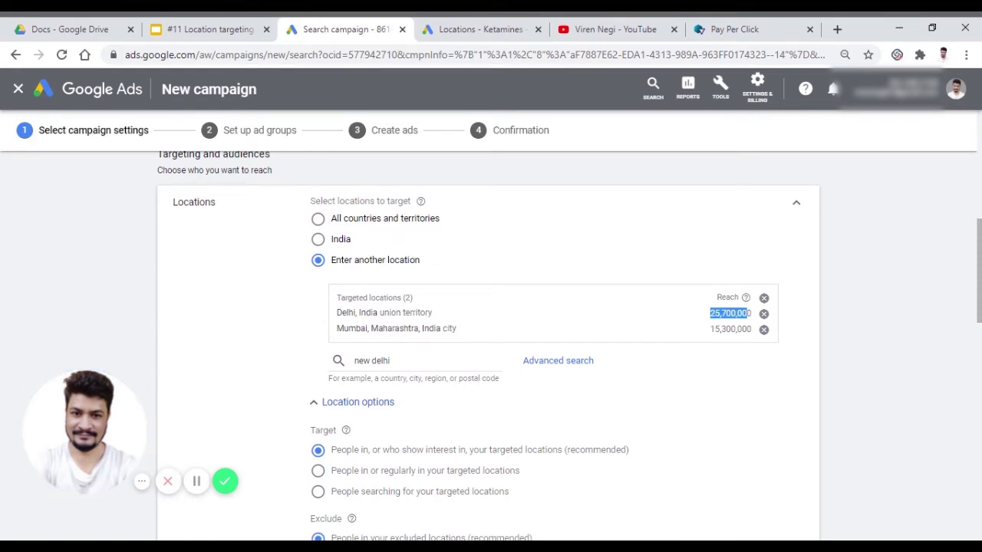
pyautogui.moveTo(392, 361); pyautogui.dragTo(359, 361)
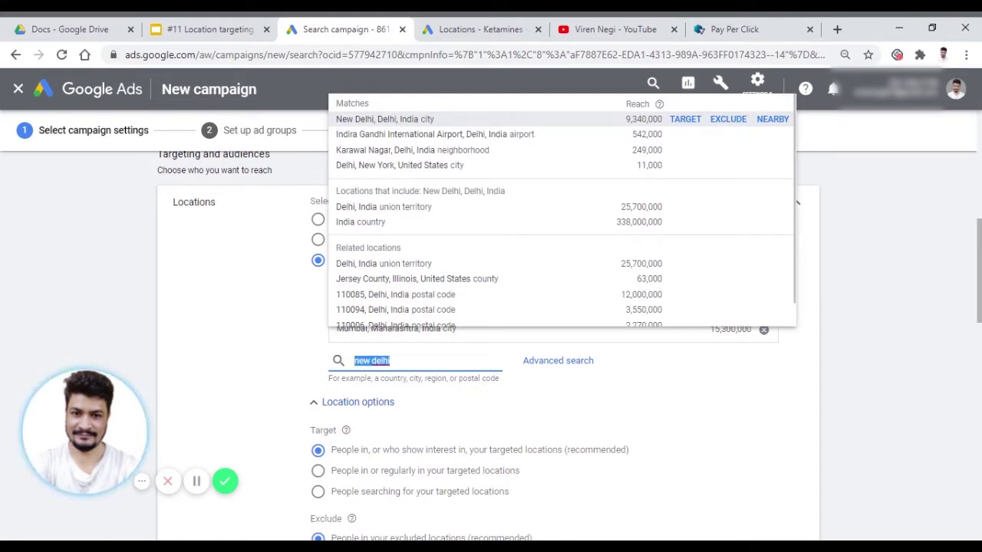
pyautogui.press('BackSpace')
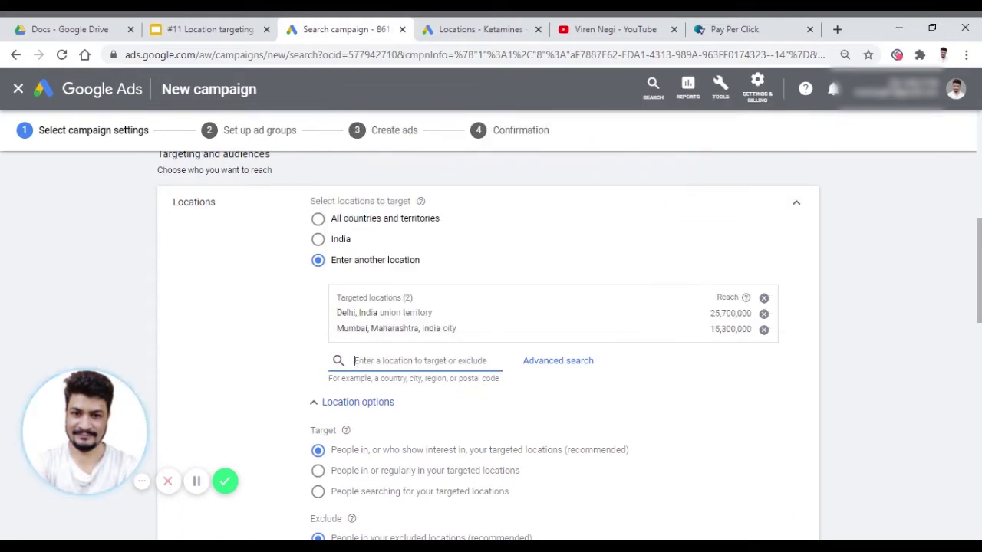
# Step: Open the advanced location search and enable adding locations in bulk
pyautogui.scroll(-1, 445, 317)
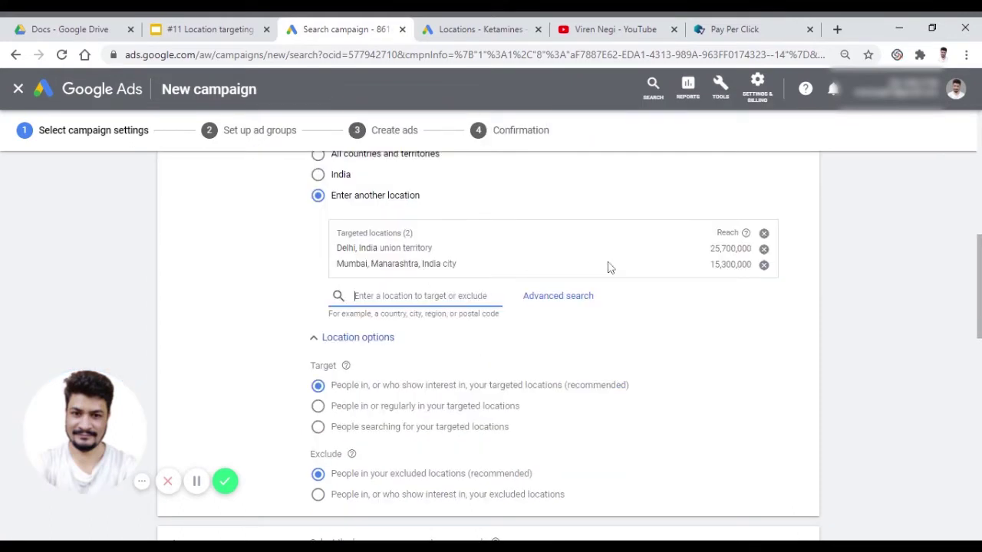
pyautogui.scroll(1, 606, 322)
pyautogui.scroll(-1, 499, 338)
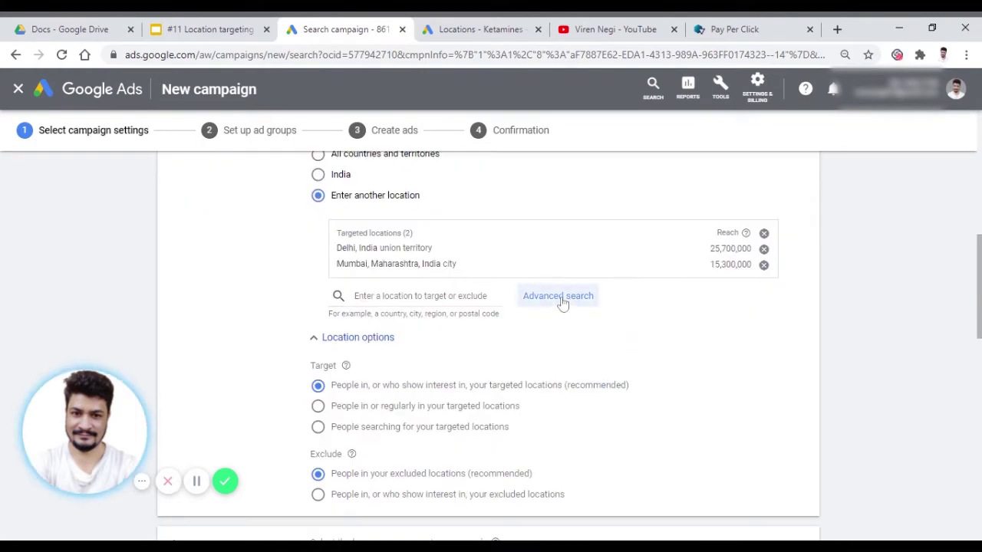
pyautogui.click(565, 304)
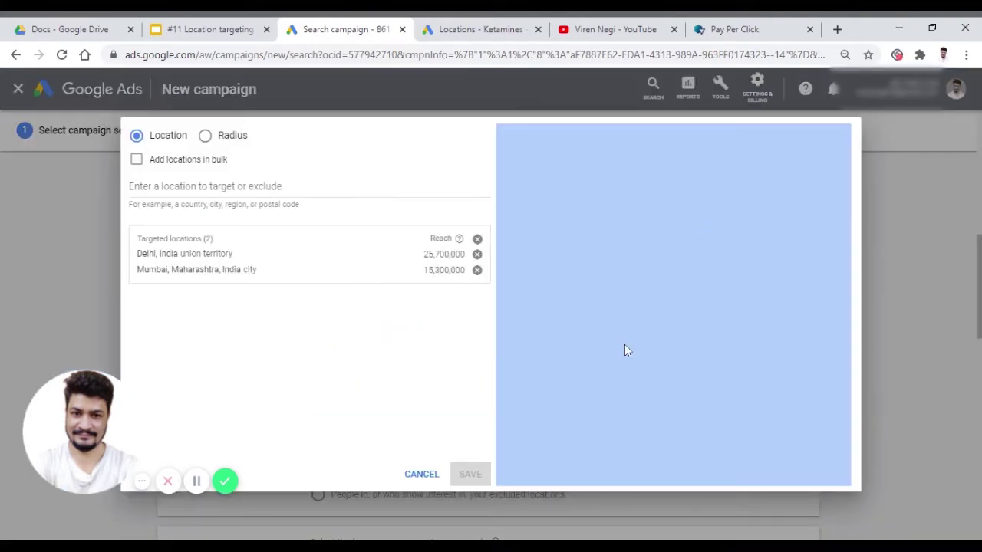
pyautogui.click(139, 160)
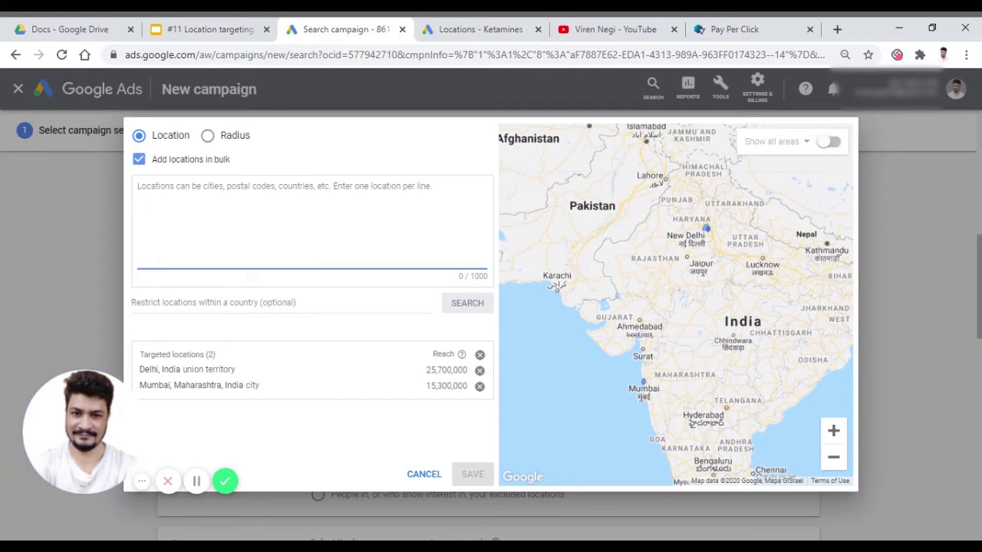
# Step: Enter 110058, 110059, 110001 and dwarka as bulk locations, one per line, and search for matches
pyautogui.write('1100')
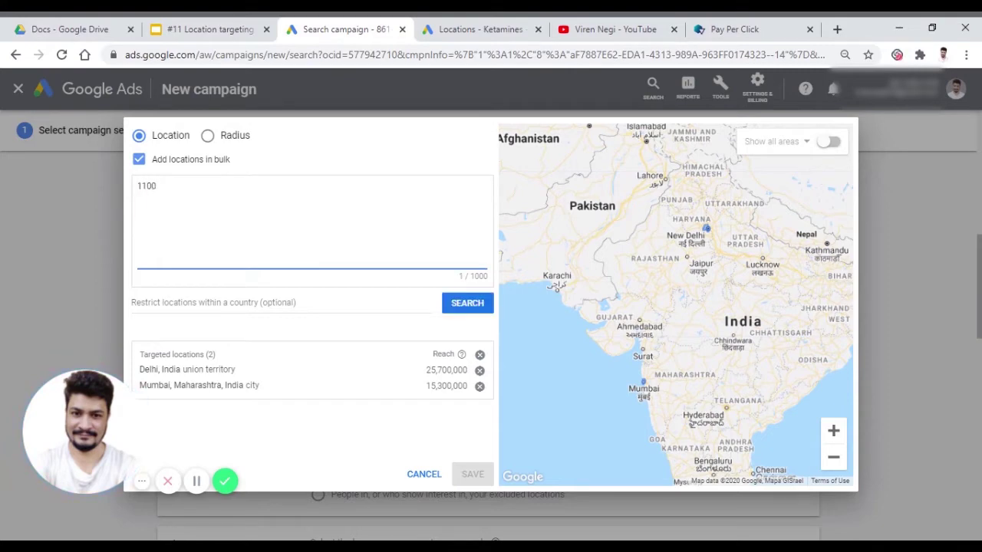
pyautogui.write('58')
pyautogui.press('Return')
pyautogui.write('110059')
pyautogui.press('Return')
pyautogui.write('110001')
pyautogui.press('Return')
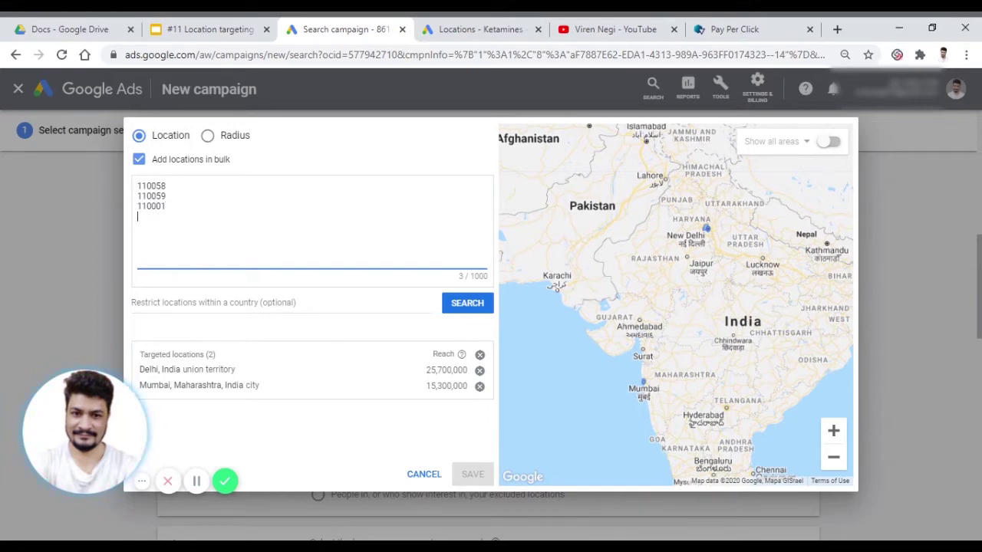
pyautogui.write('dwarka')
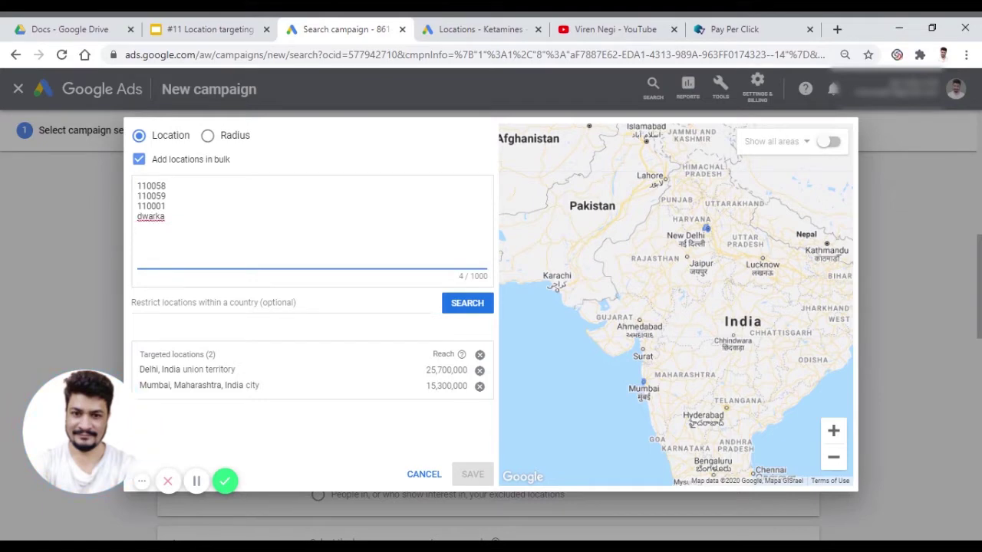
pyautogui.click(466, 306)
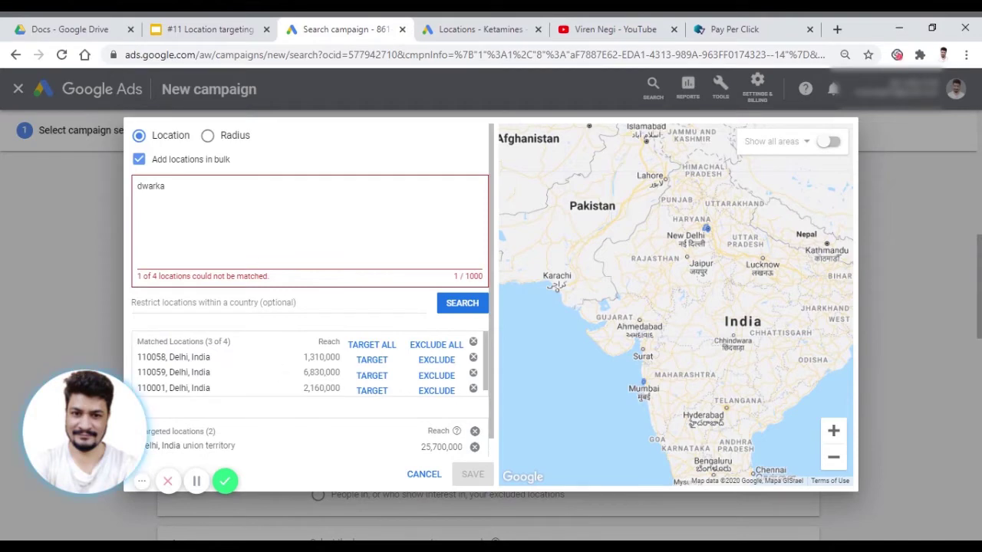
# Step: Target all the matched Delhi postal codes from the bulk search
pyautogui.doubleClick(150, 185)
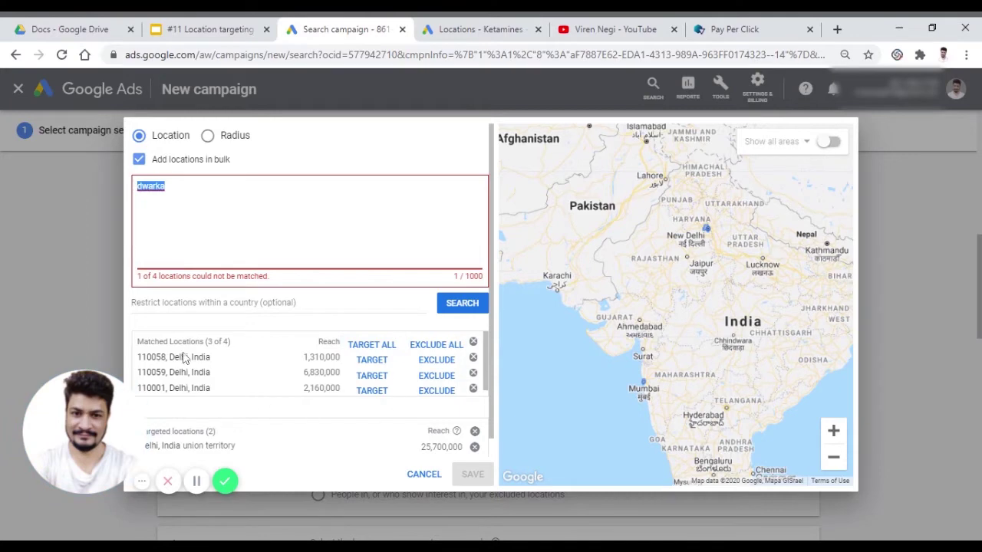
pyautogui.click(366, 346)
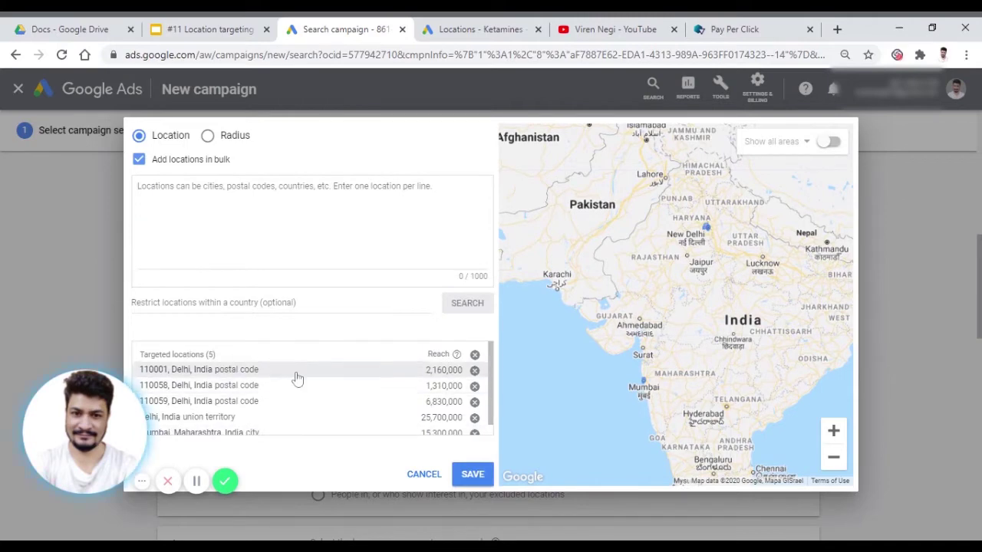
pyautogui.scroll(-1, 296, 384)
pyautogui.scroll(1, 285, 399)
pyautogui.scroll(-1, 257, 382)
pyautogui.click(312, 230)
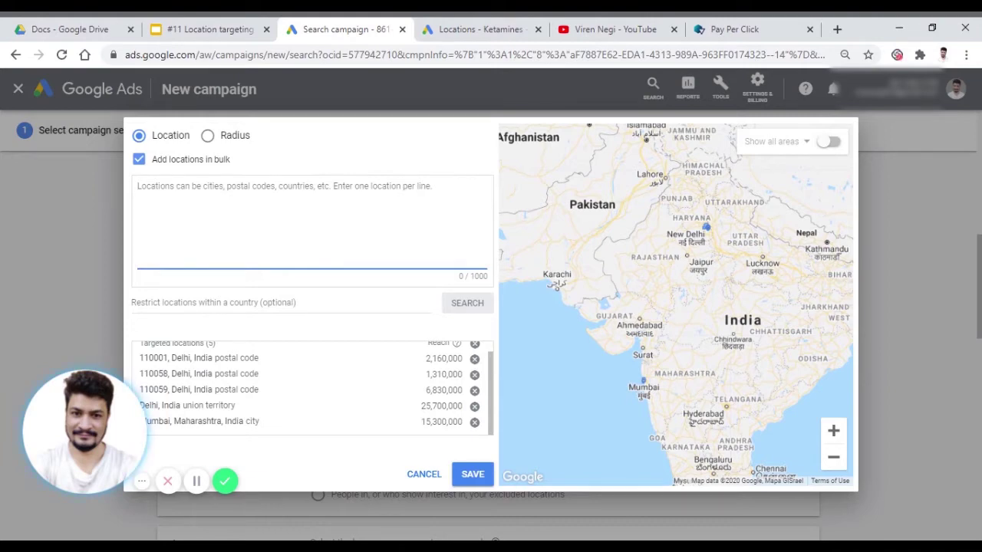
# Step: Switch to radius targeting, enter 110001 as the place and set the radius to 10 km
pyautogui.click(208, 138)
pyautogui.click(236, 193)
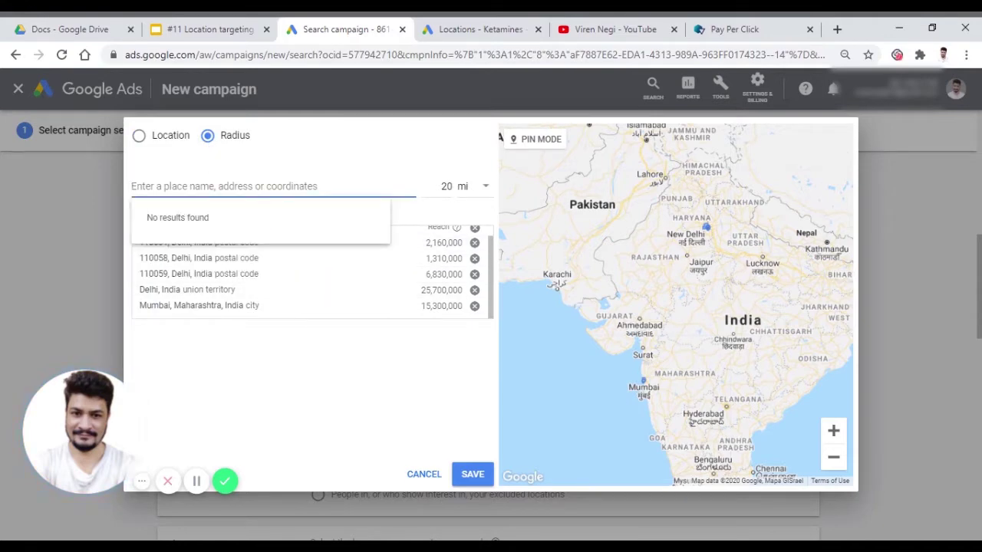
pyautogui.write('110001')
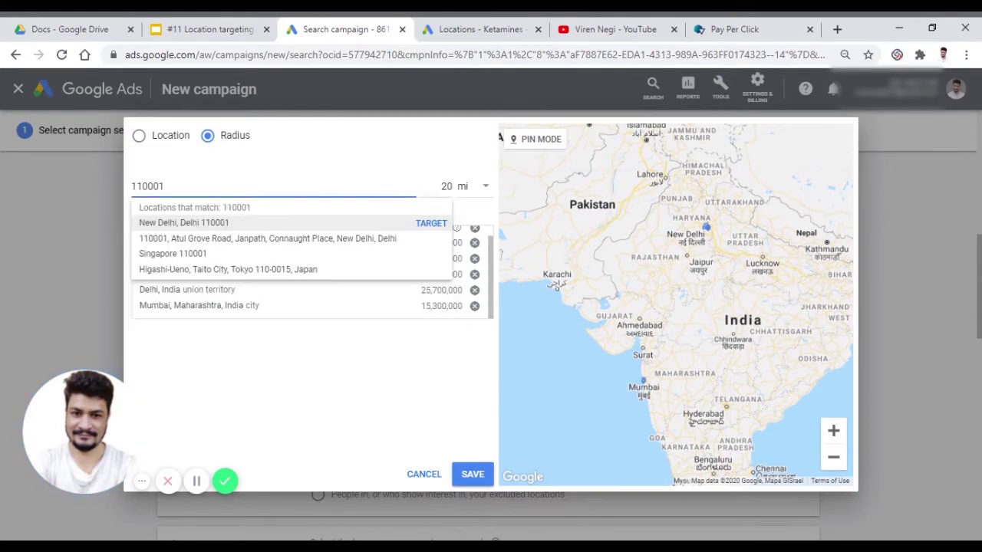
pyautogui.moveTo(164, 187); pyautogui.dragTo(127, 194)
pyautogui.click(463, 188)
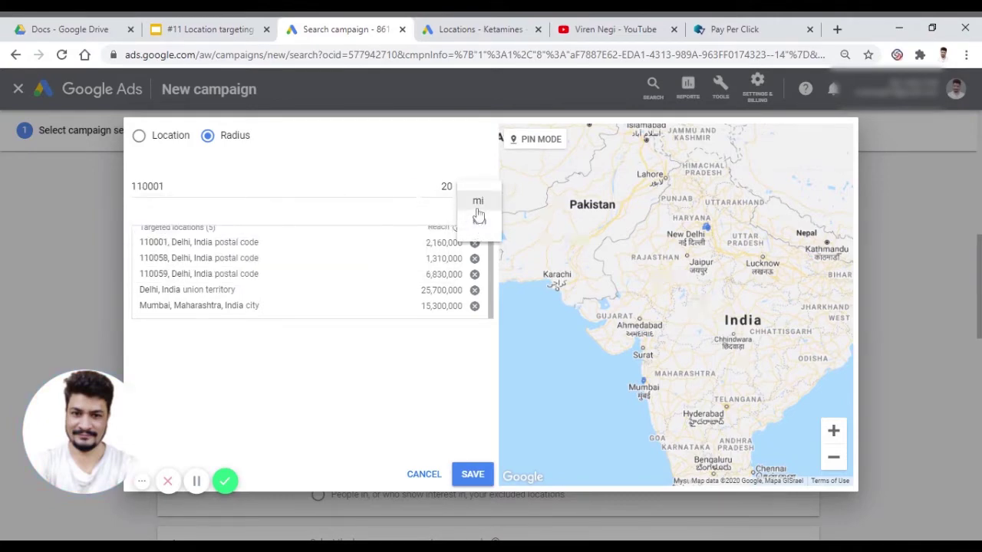
pyautogui.click(477, 221)
pyautogui.doubleClick(446, 186)
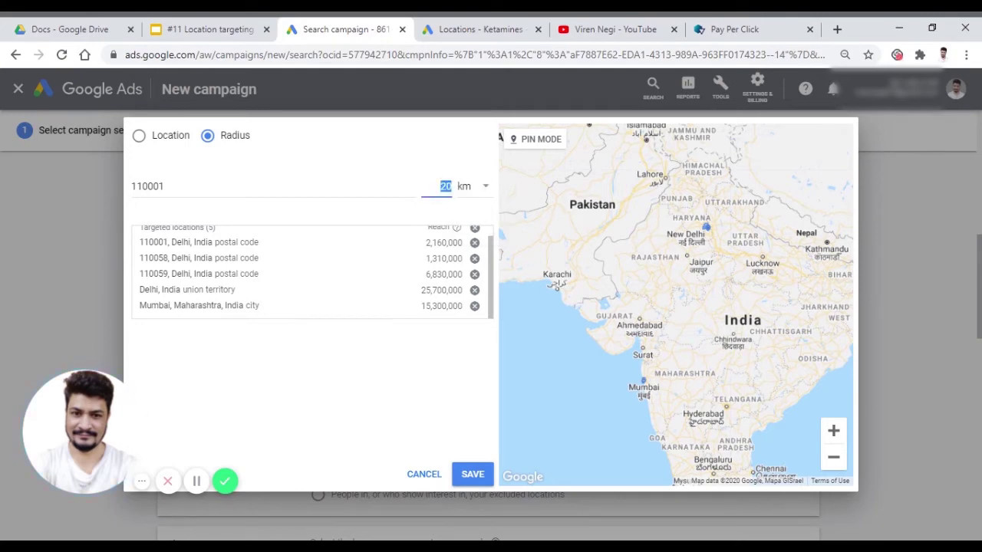
pyautogui.write('10')
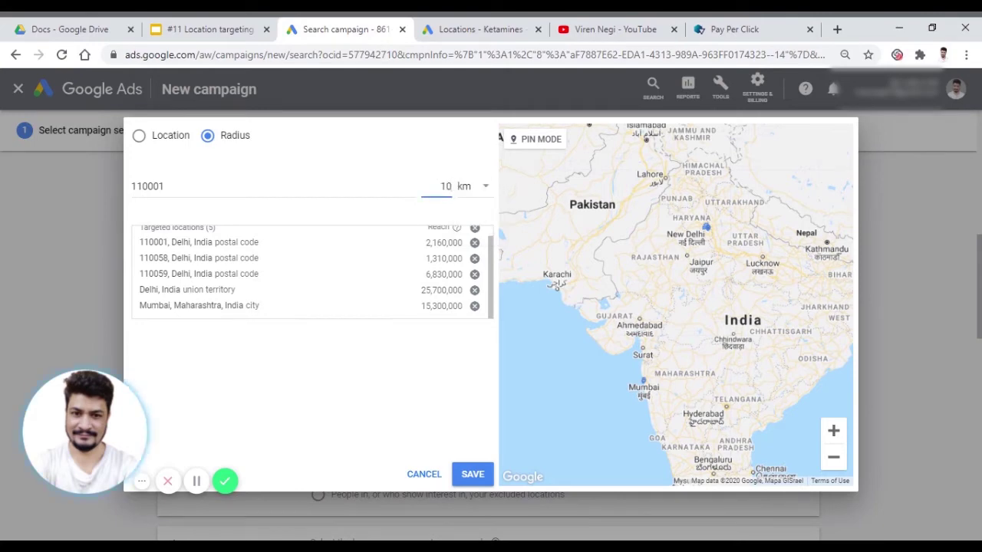
pyautogui.press('Return')
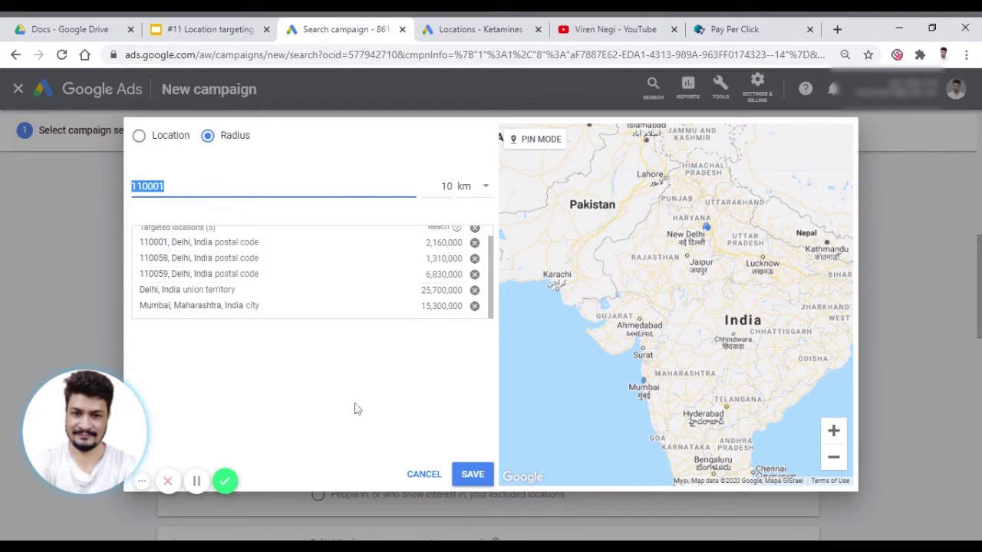
# Step: Target the 10 km radius around the New Delhi, Delhi 110001 match
pyautogui.click(358, 396)
pyautogui.moveTo(175, 187); pyautogui.dragTo(109, 193)
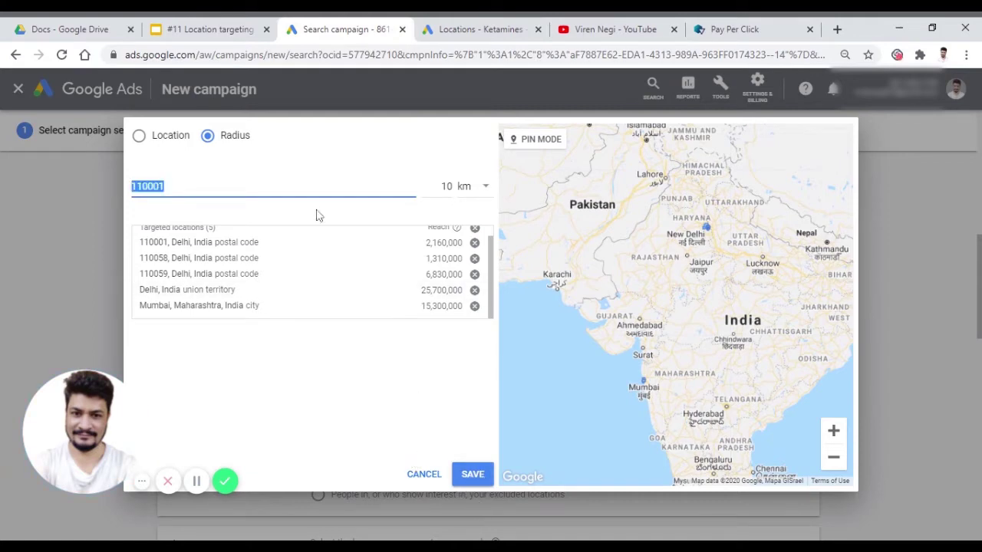
pyautogui.click(208, 195)
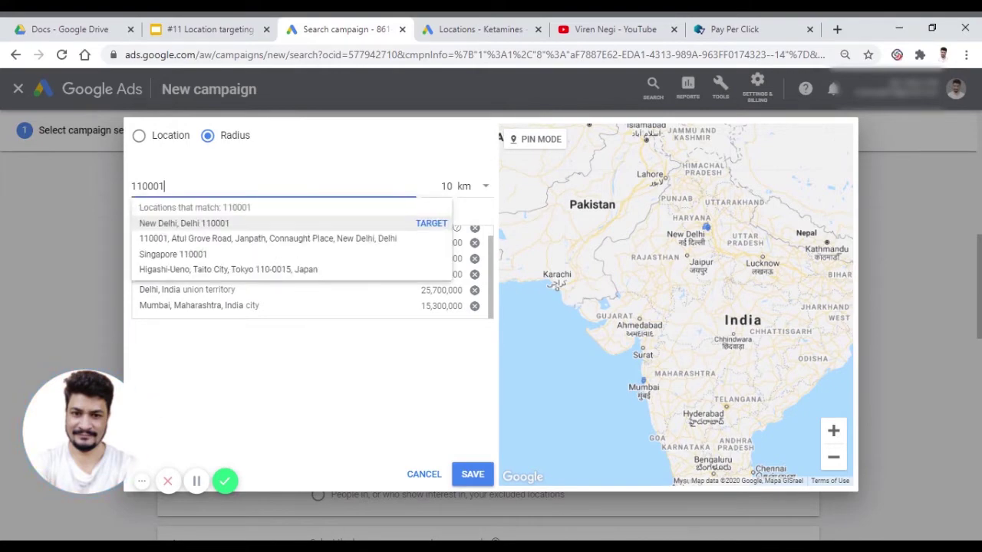
pyautogui.click(430, 223)
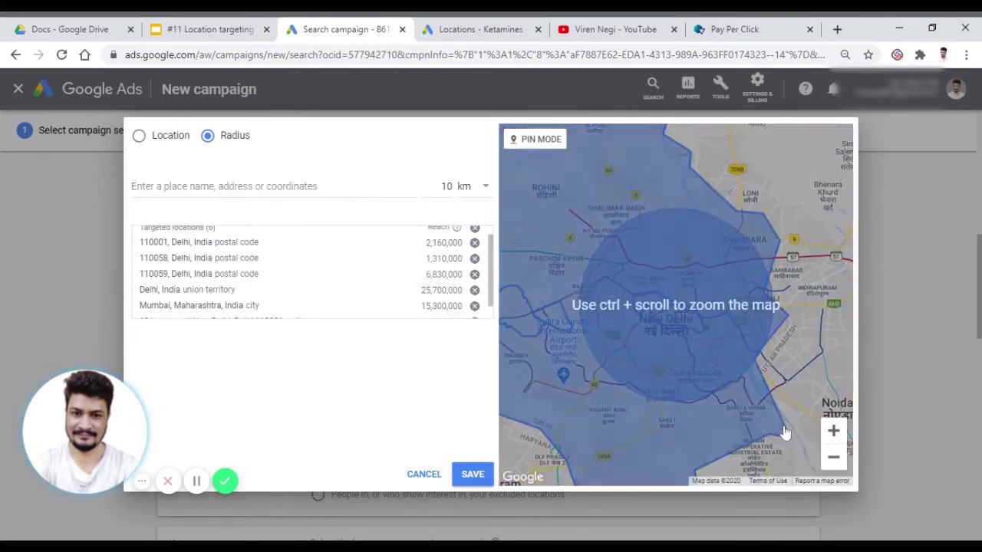
pyautogui.click(834, 458)
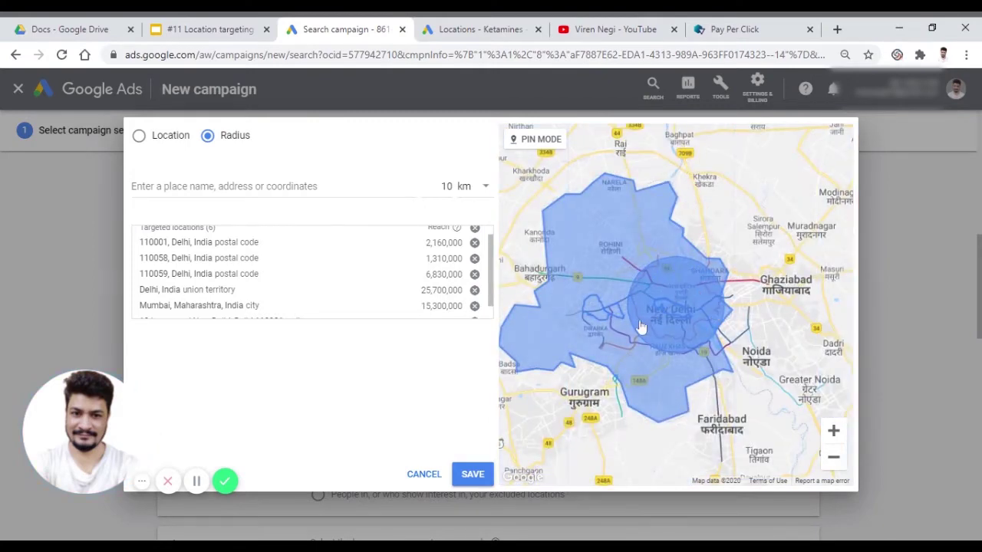
# Step: Remove the 110001, 110058 and 110059 postal codes and the Delhi union territory from the targeted locations, and save
pyautogui.scroll(1, 318, 307)
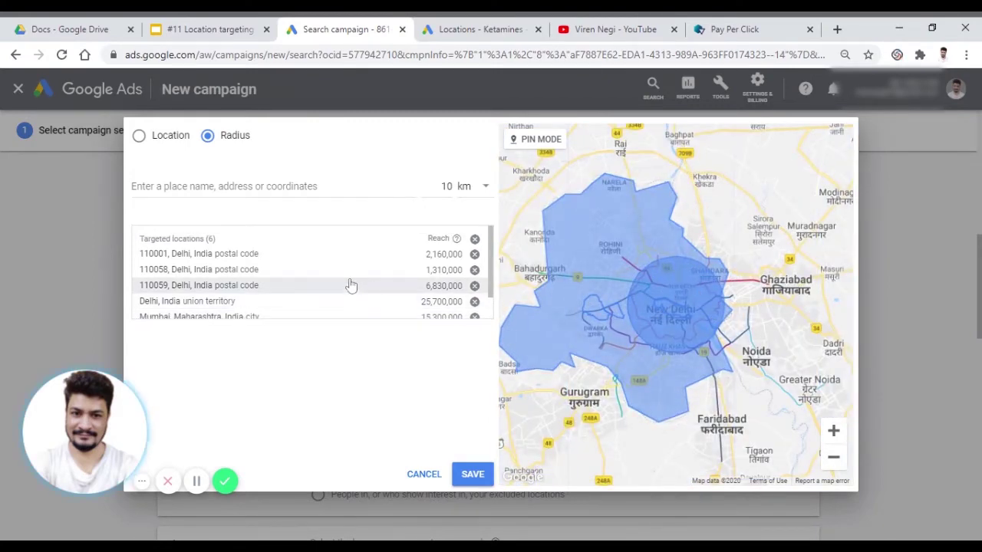
pyautogui.click(474, 254)
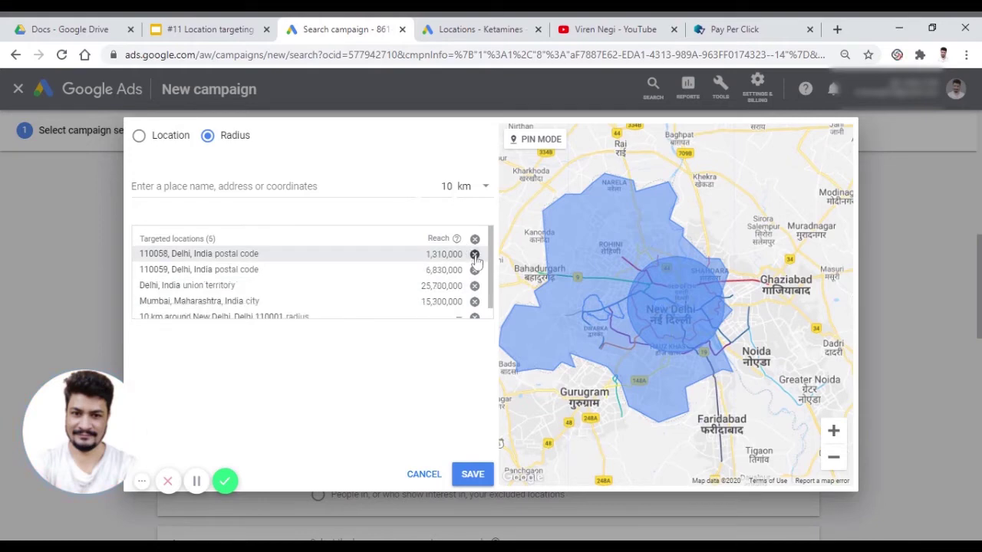
pyautogui.click(474, 254)
pyautogui.click(476, 254)
pyautogui.click(480, 254)
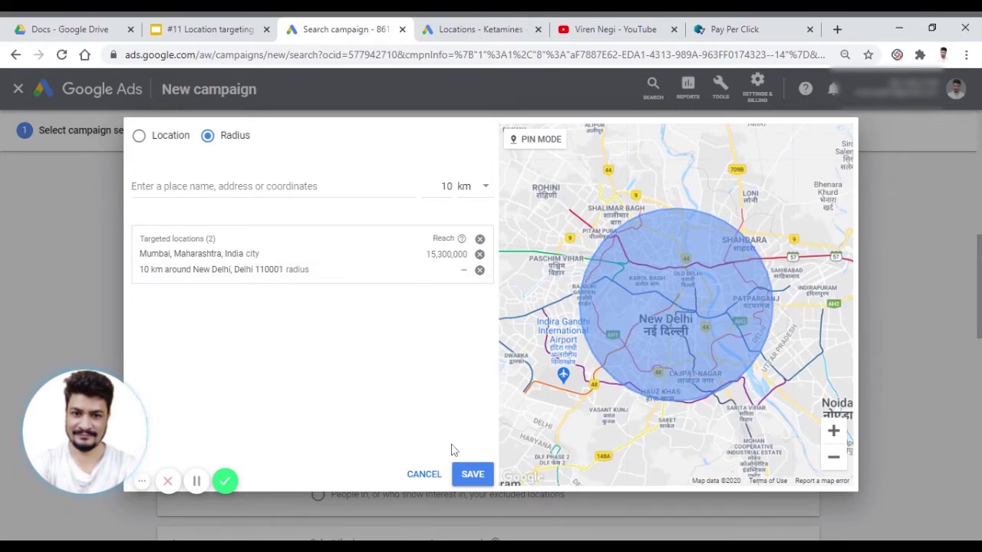
pyautogui.click(469, 473)
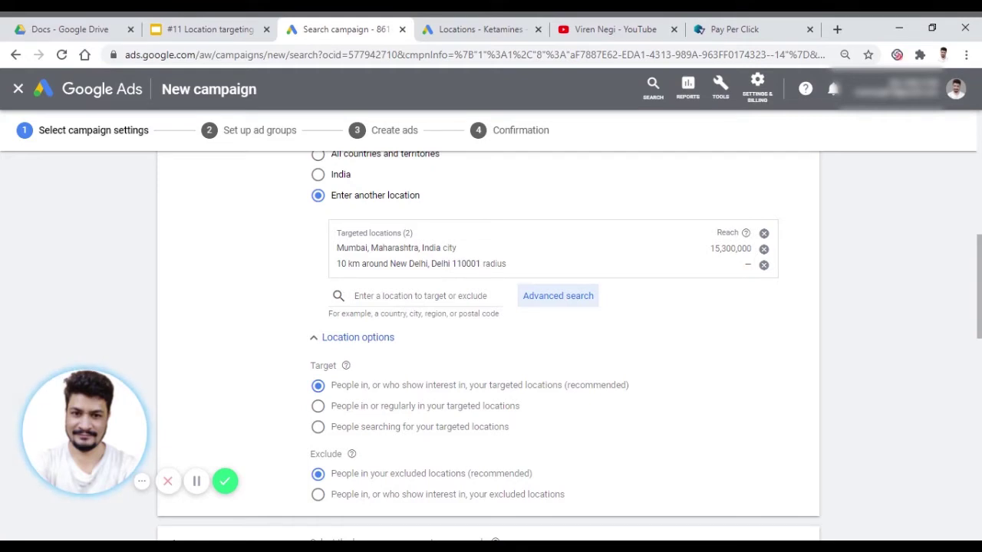
pyautogui.scroll(-1, 611, 386)
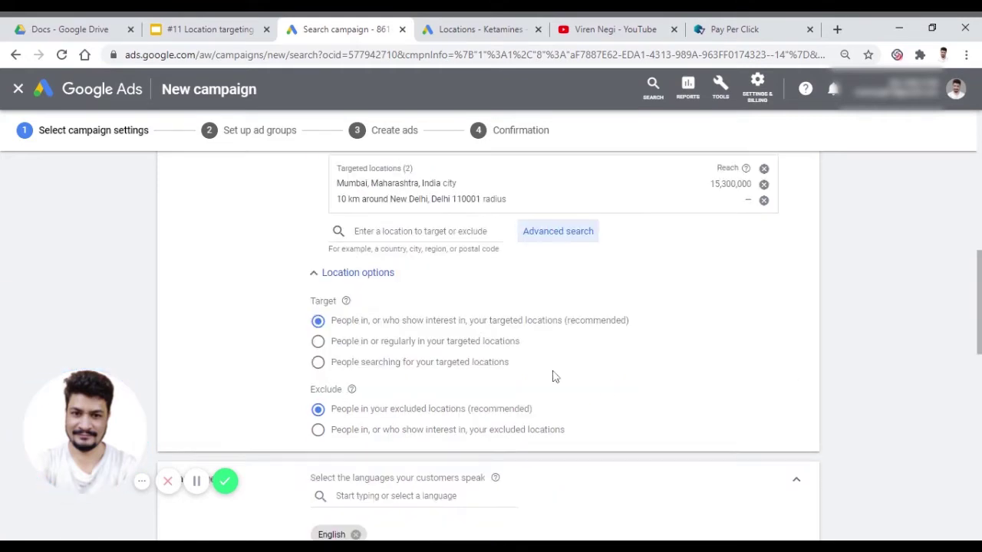
pyautogui.click(372, 273)
pyautogui.click(376, 280)
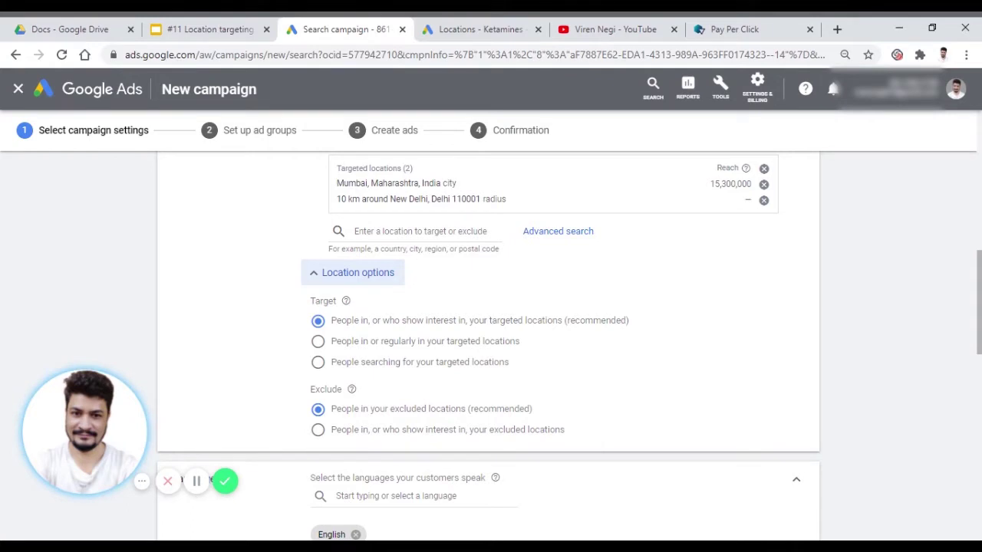
pyautogui.click(357, 272)
pyautogui.click(377, 274)
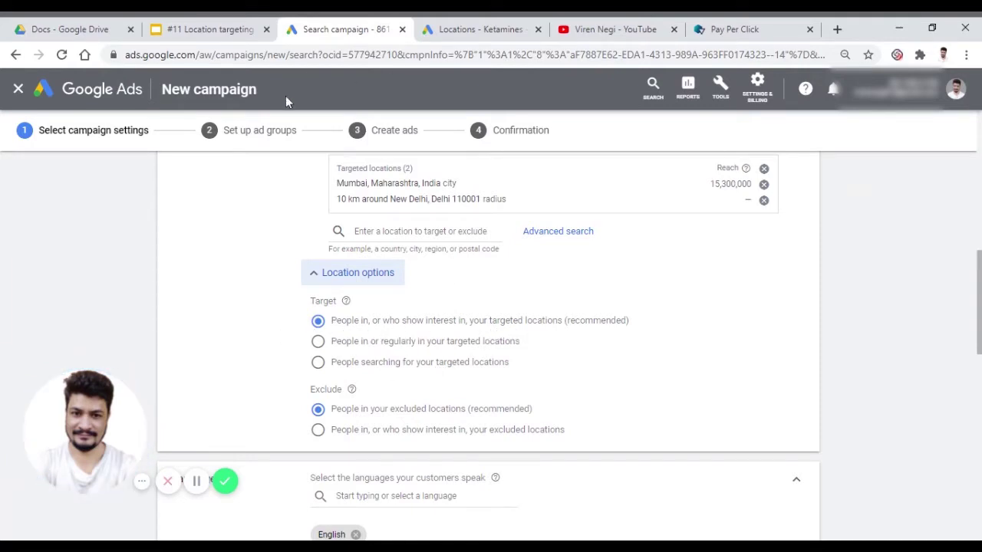
# Step: Remove Mumbai from the targeted locations and set the Target option to "People searching for your targeted locations"
pyautogui.click(764, 184)
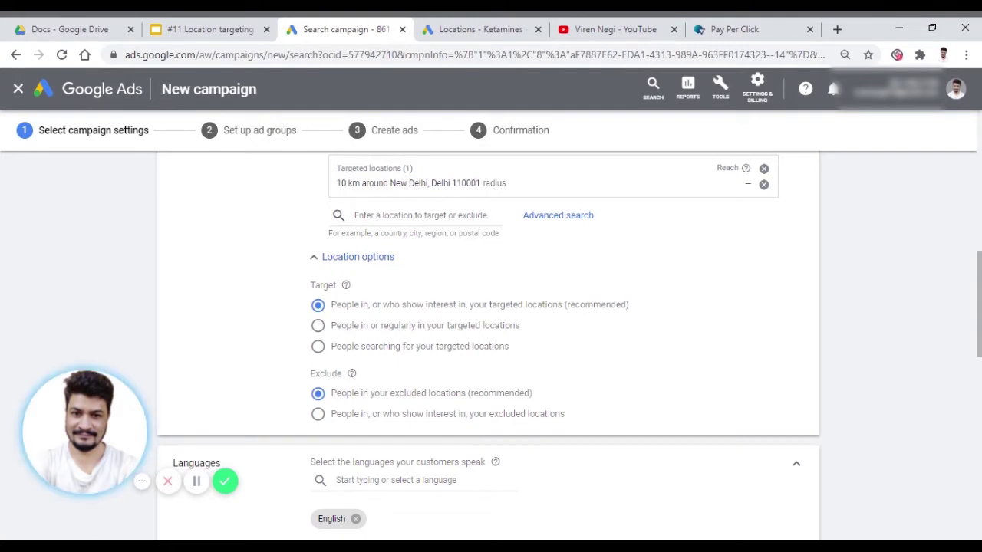
pyautogui.click(319, 325)
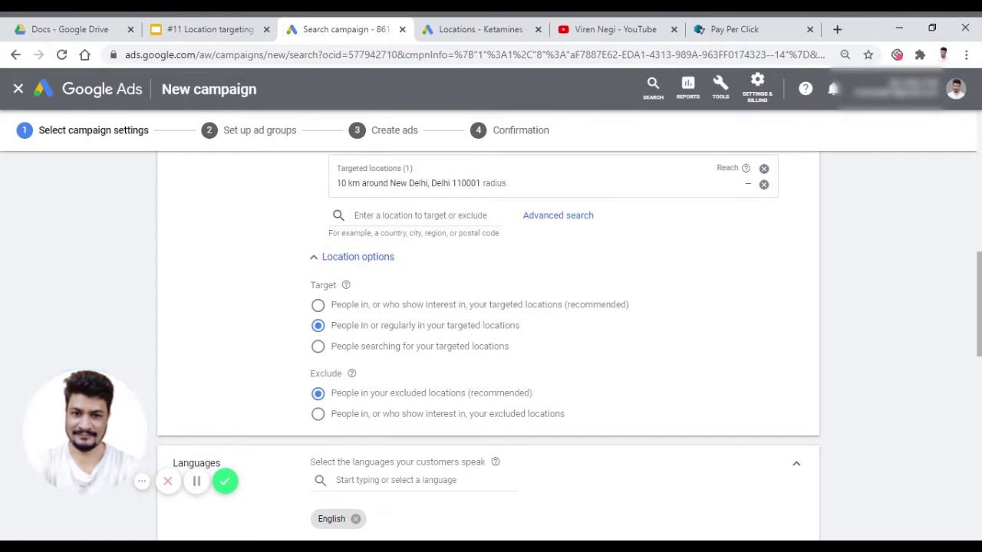
pyautogui.click(321, 349)
# Step: Try to exclude the Delhi postal code 110006 through a bulk location search
pyautogui.scroll(3, 749, 340)
pyautogui.scroll(-2, 708, 383)
pyautogui.click(563, 292)
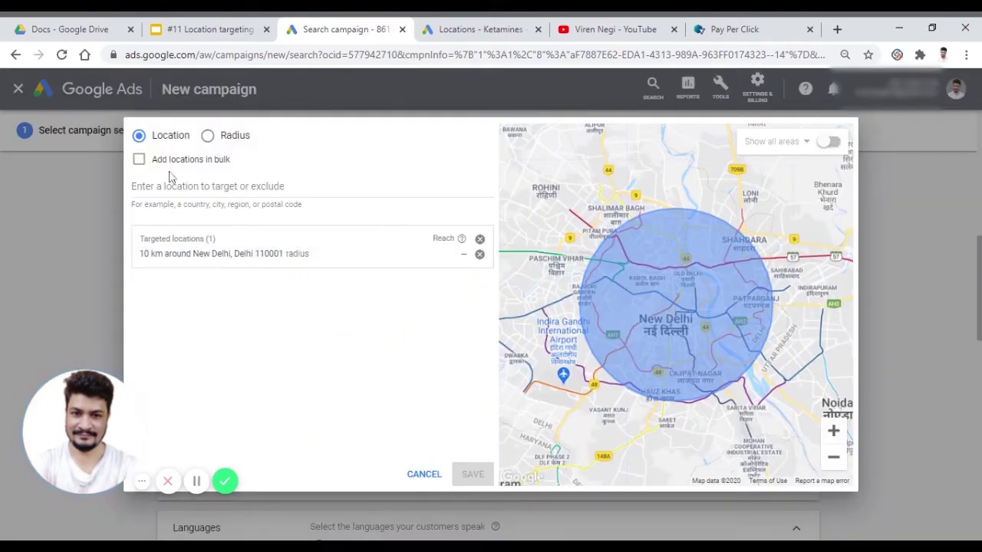
pyautogui.click(144, 161)
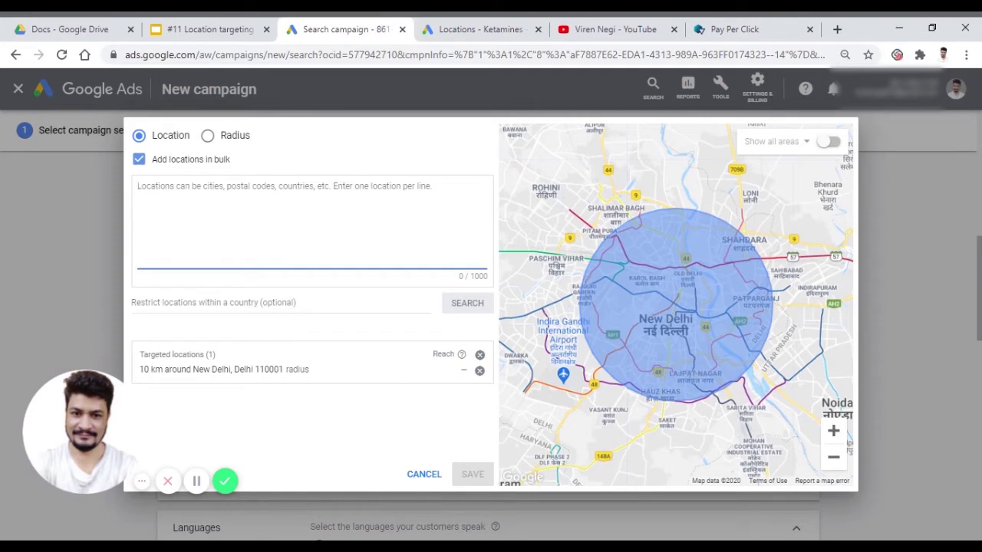
pyautogui.write('110006')
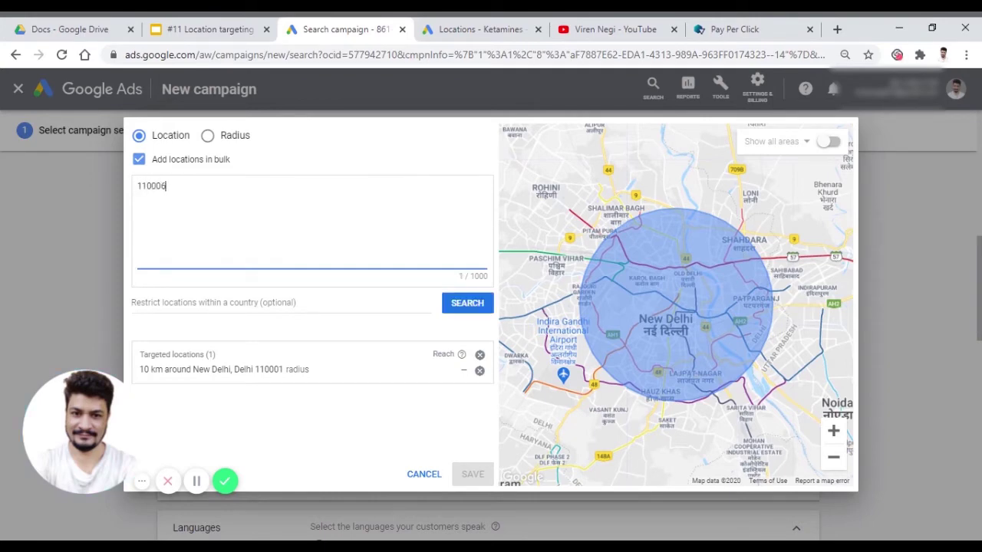
pyautogui.click(470, 305)
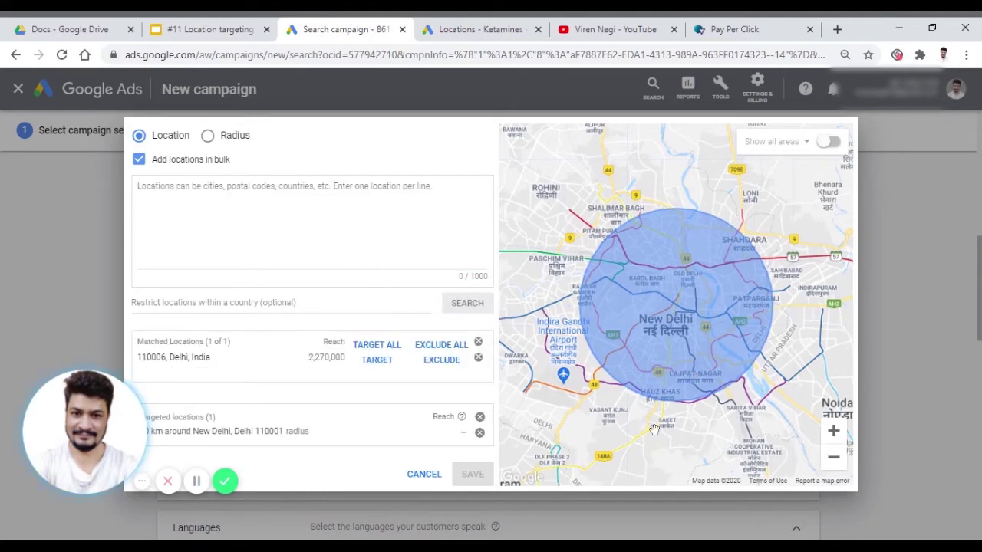
pyautogui.click(444, 360)
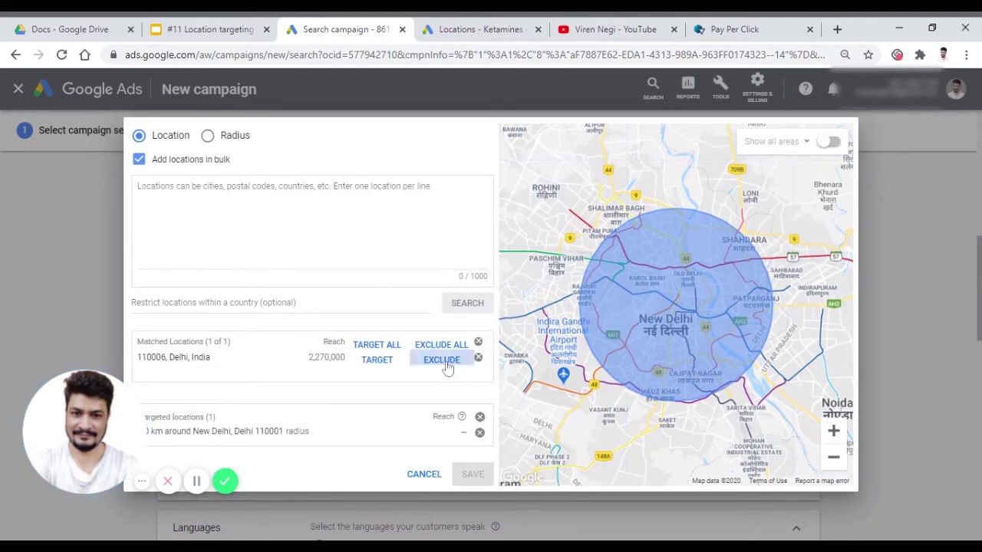
pyautogui.click(833, 430)
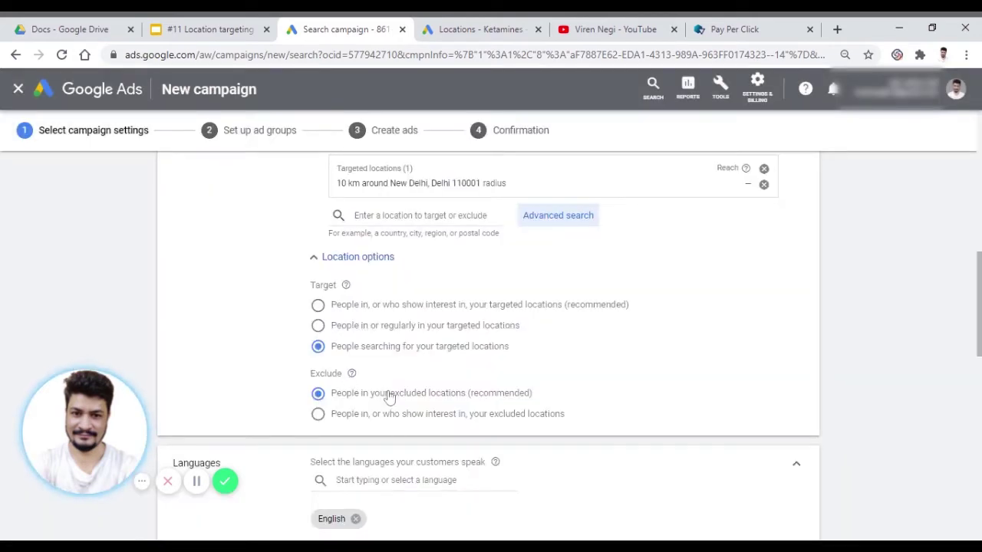
# Step: Reopen the advanced location search and search for 110002 as a bulk location
pyautogui.click(564, 217)
pyautogui.click(139, 159)
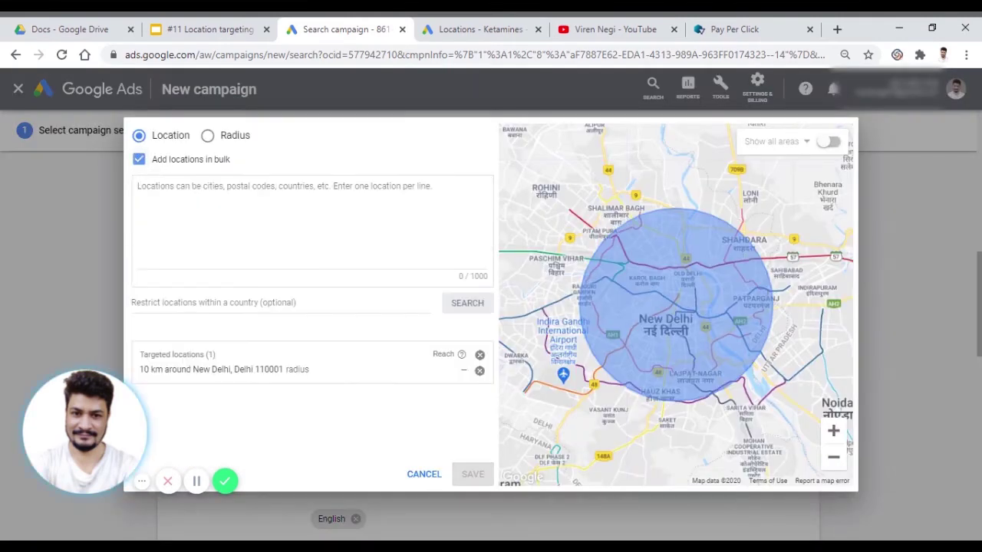
pyautogui.write('11')
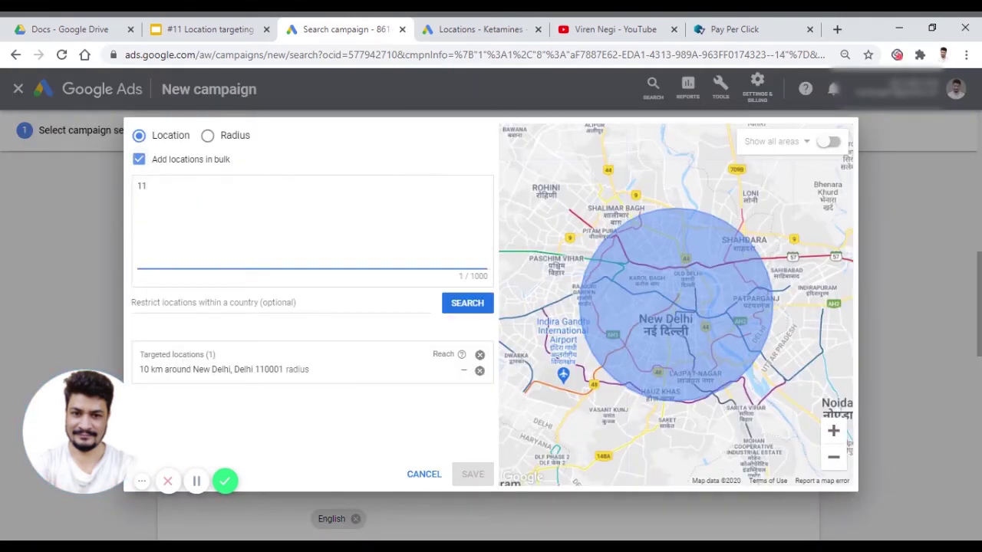
pyautogui.press('BackSpace')
pyautogui.press('BackSpace')
pyautogui.press('BackSpace')
pyautogui.write('10002')
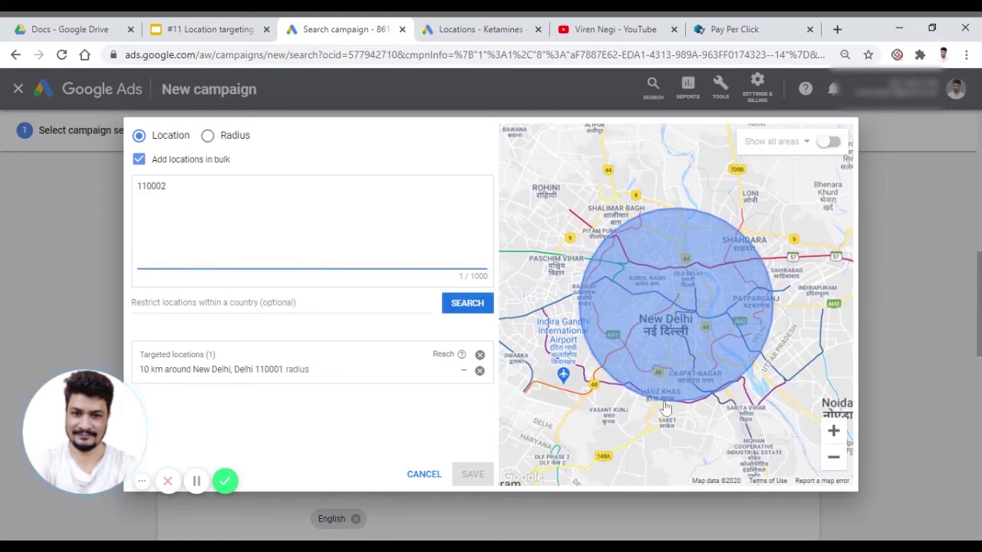
pyautogui.moveTo(167, 187); pyautogui.dragTo(138, 197)
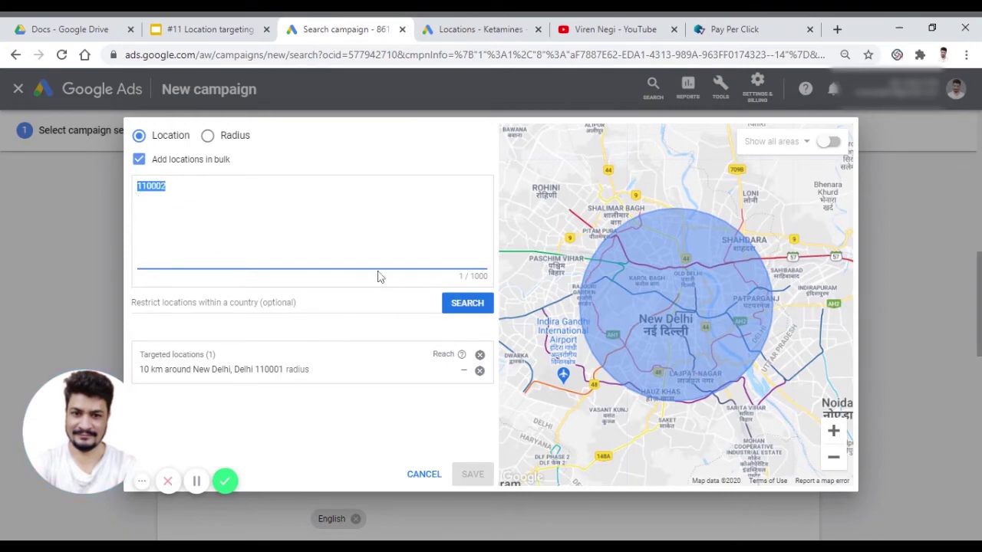
pyautogui.click(468, 307)
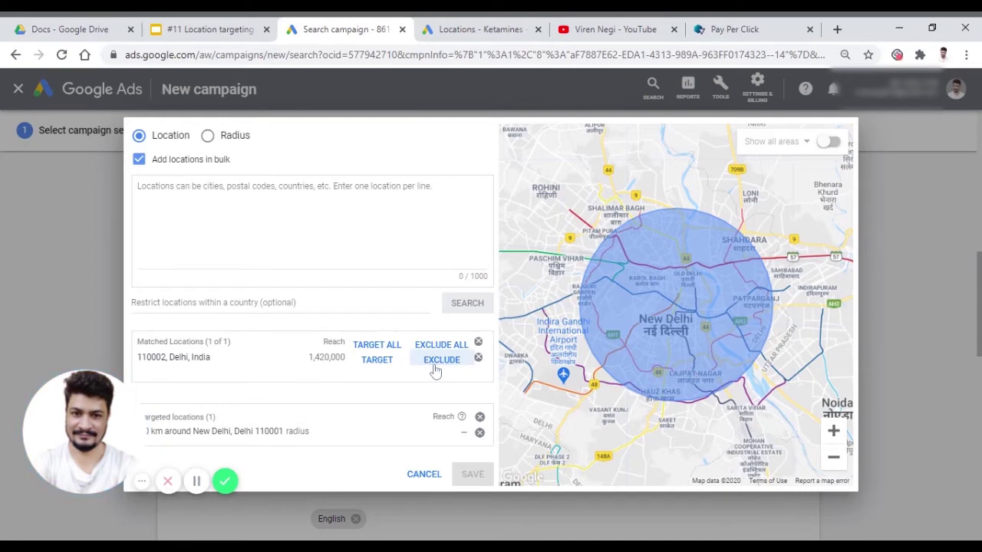
# Step: Exclude the matched 110002 postal code, save, and set the Exclude option to "People in, or who show interest in, your excluded locations"
pyautogui.click(441, 360)
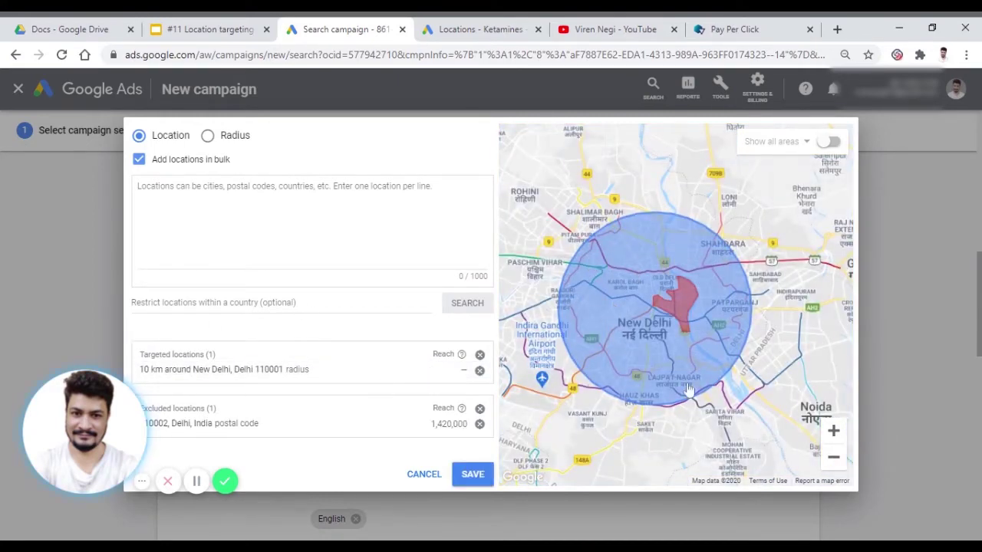
pyautogui.click(473, 474)
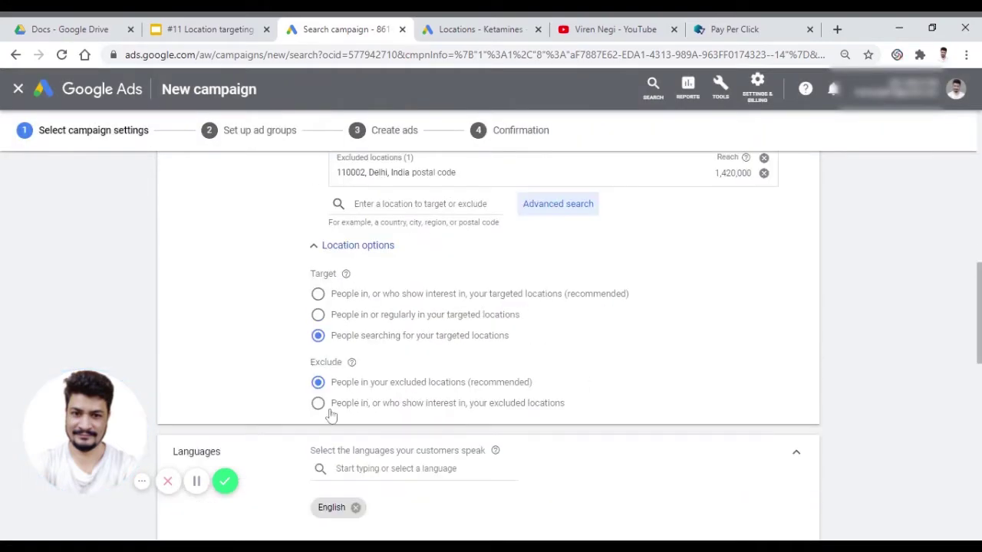
pyautogui.click(321, 406)
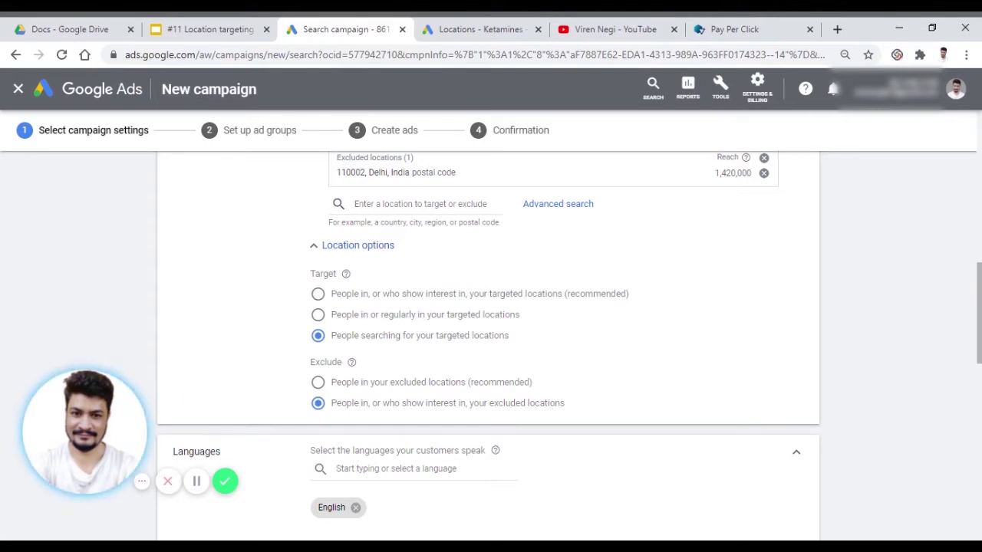
# Step: Switch to the other Google Ads browser tab showing the Locations page
pyautogui.scroll(1, 913, 349)
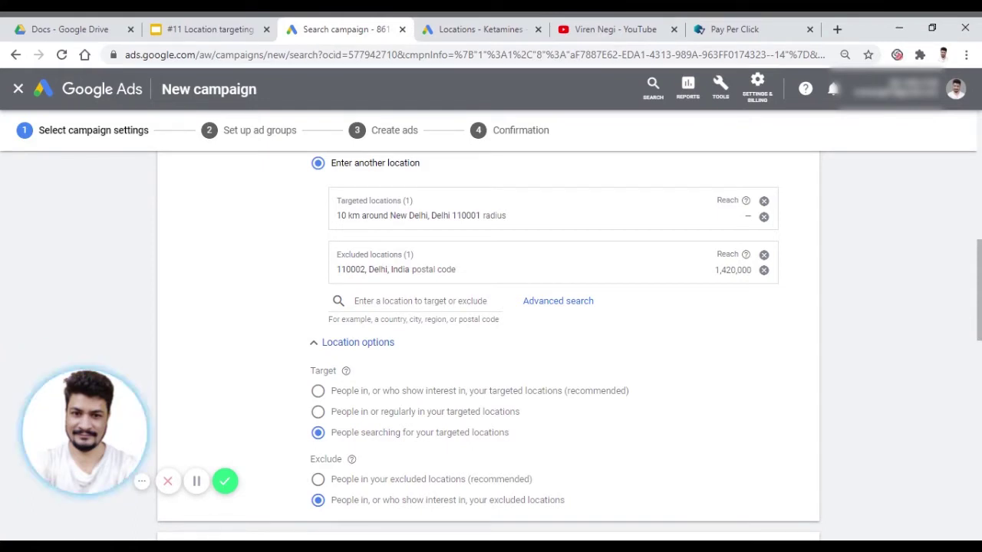
pyautogui.click(453, 27)
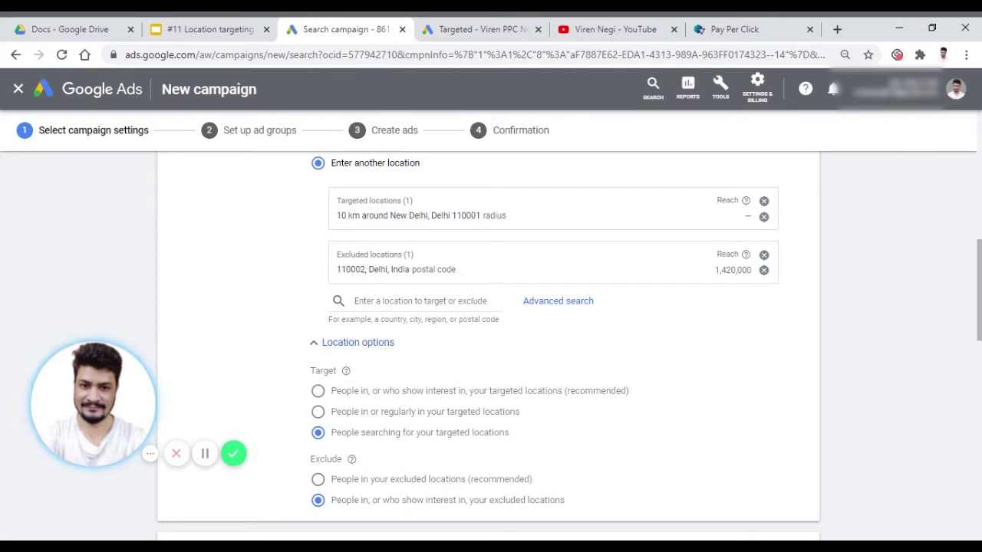
# Step: Switch to the browser tab with the "Step by Step Adwords Tutorial - In-Market" campaign and open its Geographic report under Locations
pyautogui.hotkey('ctrl', 'Tab')
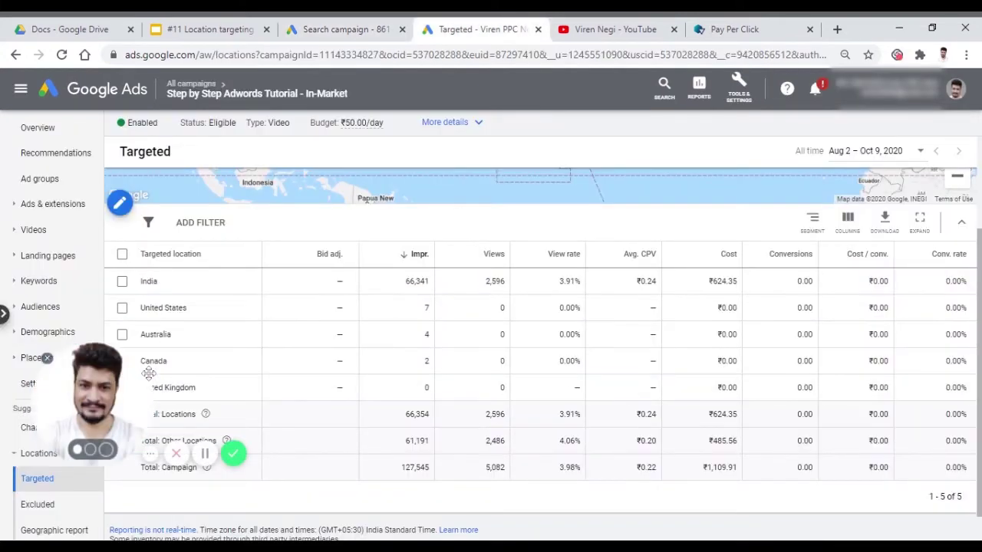
pyautogui.moveTo(134, 377); pyautogui.dragTo(778, 408)
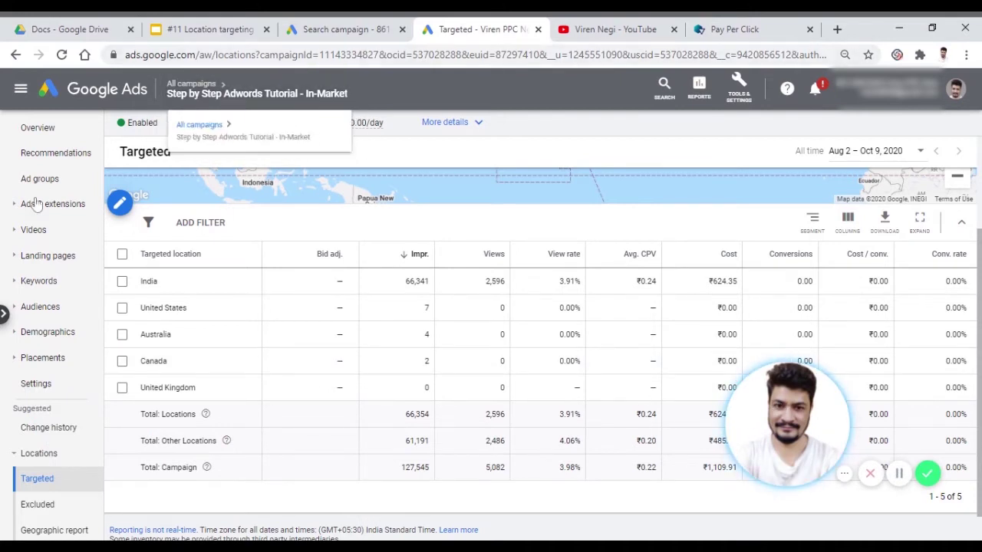
pyautogui.scroll(-3, 58, 359)
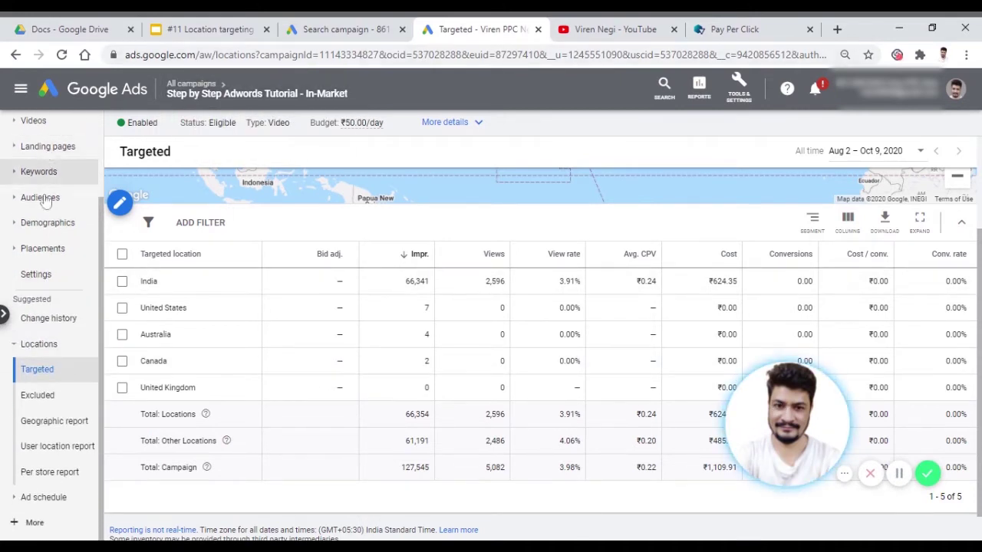
pyautogui.click(38, 345)
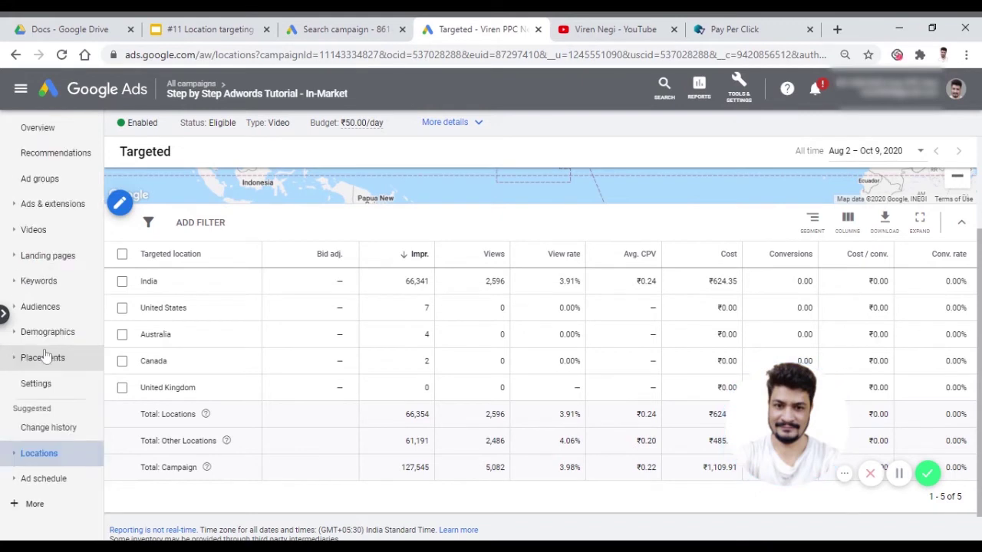
pyautogui.click(39, 454)
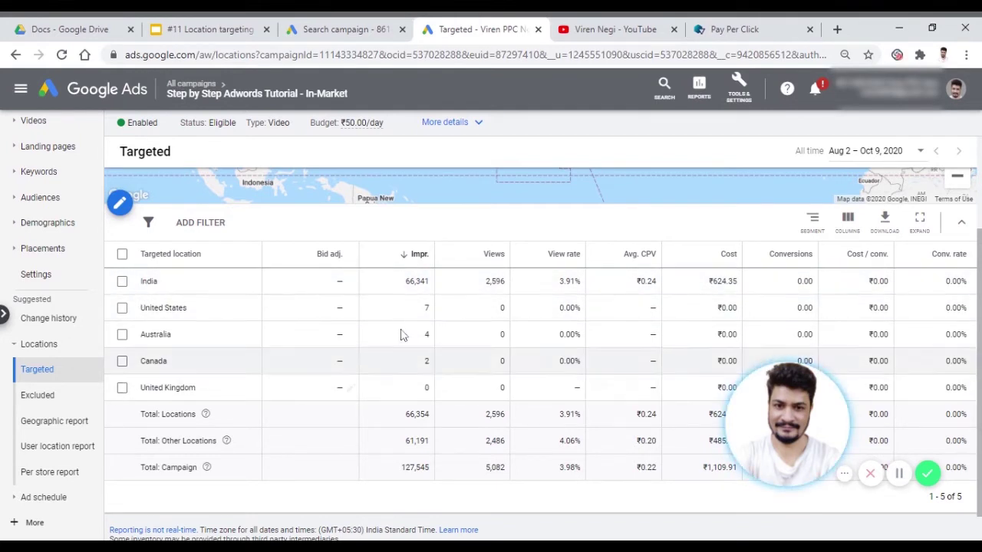
pyautogui.click(55, 421)
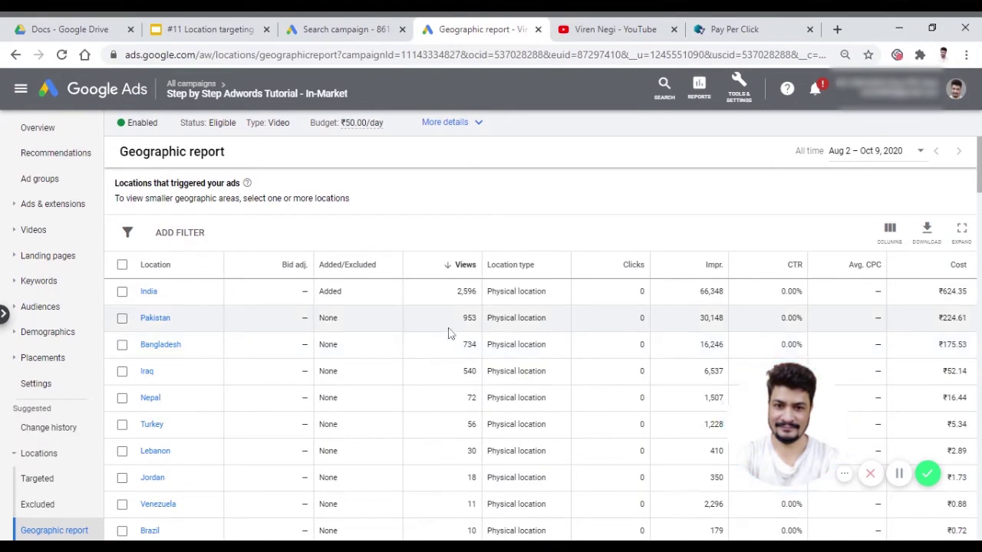
# Step: Review the country rows in the Geographic report, comparing their added status, views, impressions and cost
pyautogui.scroll(-3, 450, 333)
pyautogui.scroll(2, 450, 333)
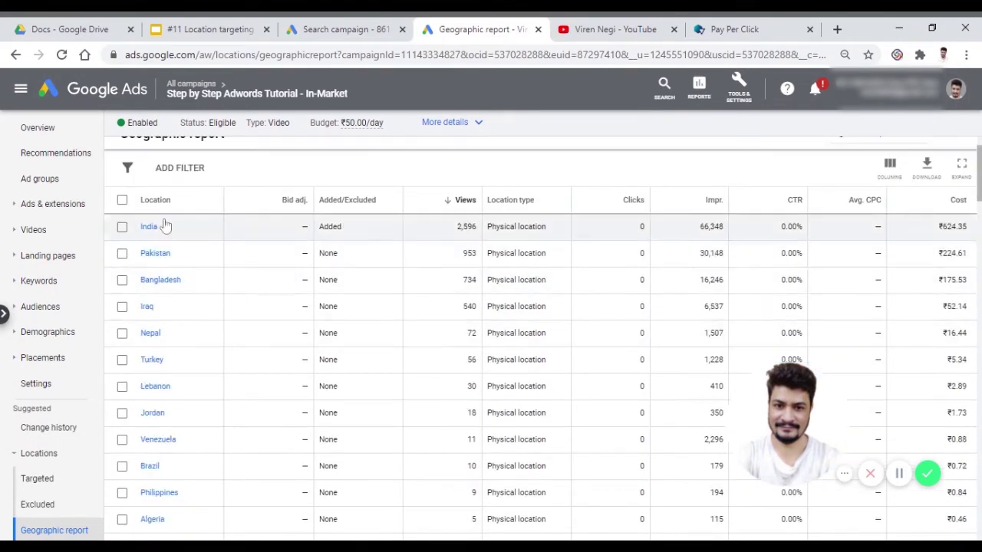
pyautogui.scroll(-6, 265, 332)
pyautogui.scroll(7, 262, 332)
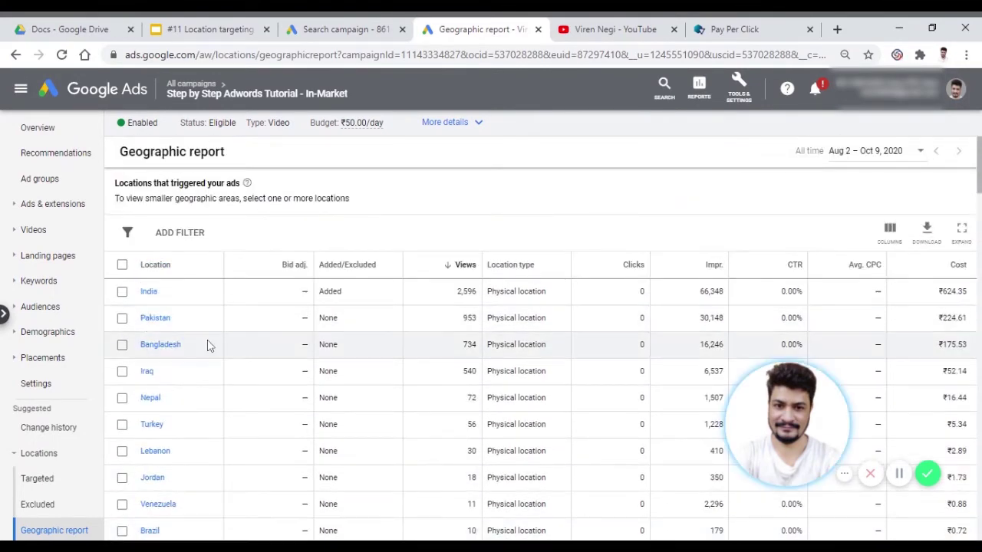
pyautogui.scroll(-3, 259, 358)
pyautogui.scroll(-9, 263, 322)
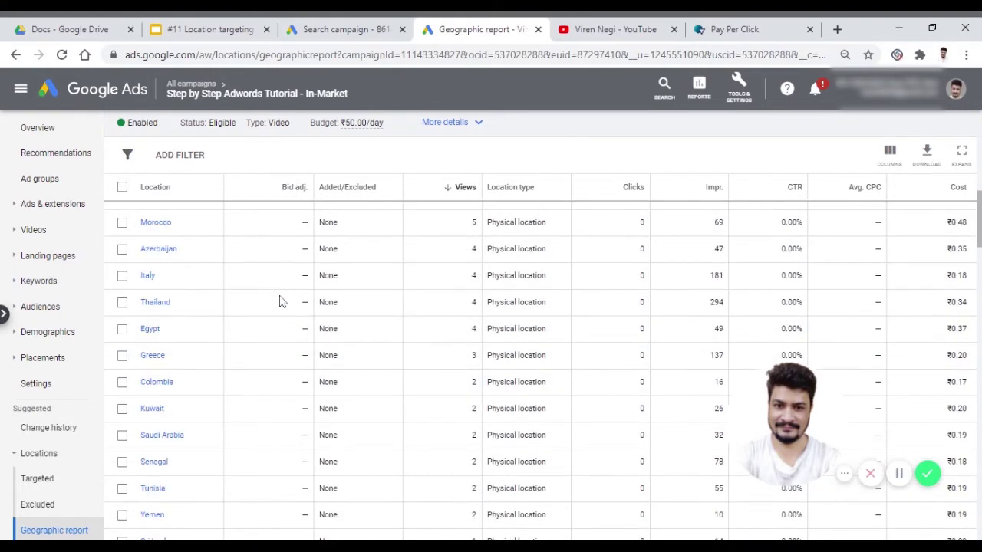
pyautogui.scroll(6, 268, 328)
pyautogui.scroll(6, 268, 328)
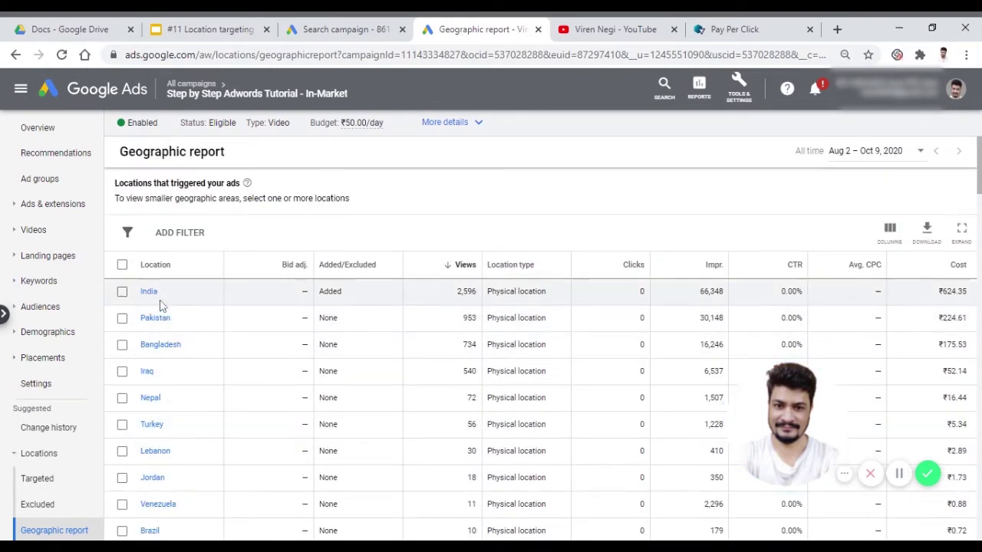
# Step: Check the available area views for India and break its geographic data down by State
pyautogui.click(149, 294)
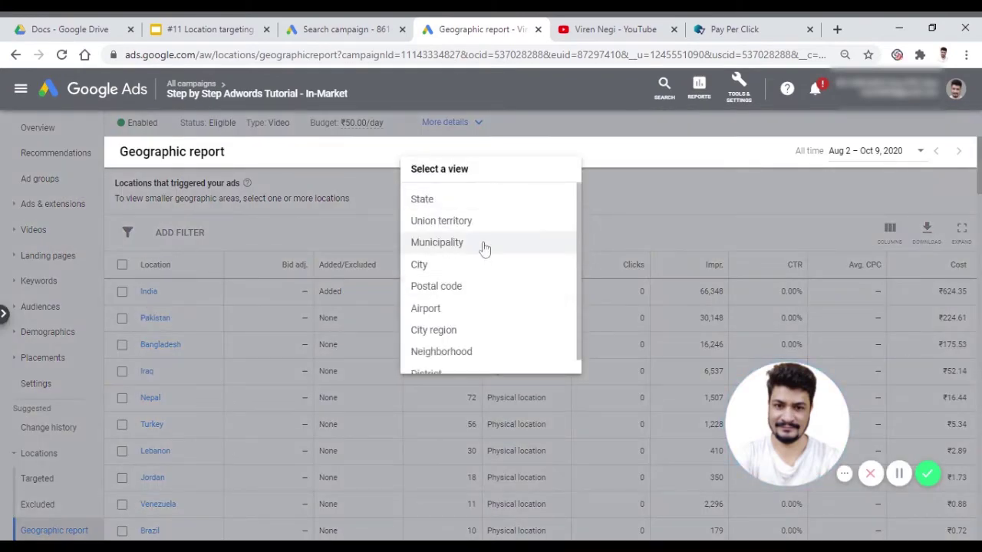
pyautogui.scroll(-1, 497, 319)
pyautogui.scroll(1, 497, 318)
pyautogui.scroll(-1, 514, 230)
pyautogui.scroll(1, 509, 231)
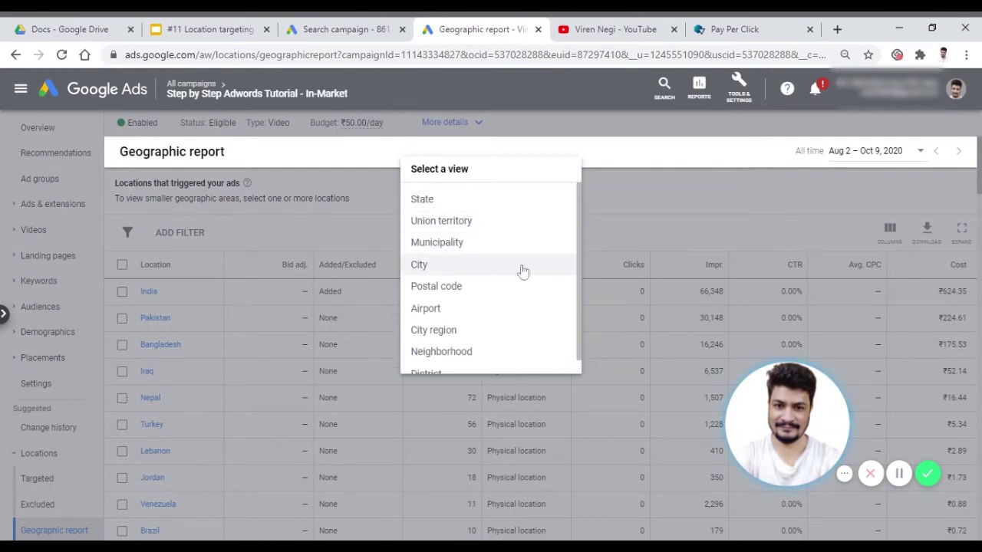
pyautogui.scroll(-1, 514, 331)
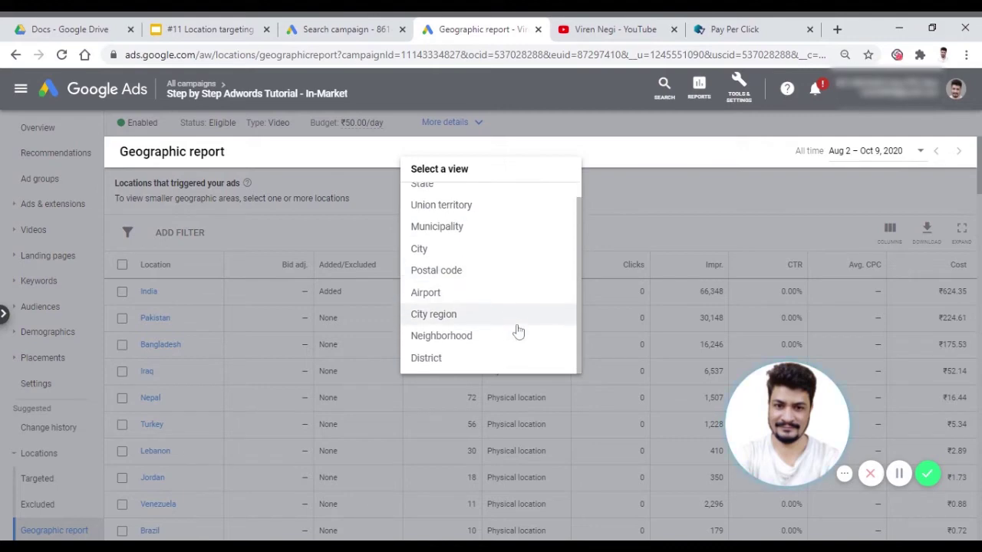
pyautogui.scroll(1, 540, 276)
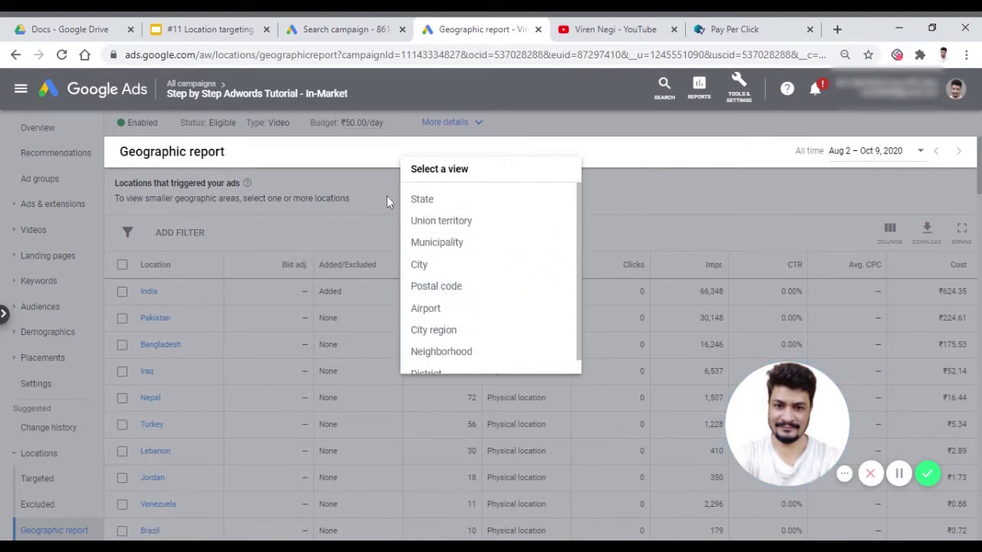
pyautogui.click(458, 201)
# Step: Review how the individual Indian states performed in views, impressions and cost
pyautogui.scroll(-4, 506, 329)
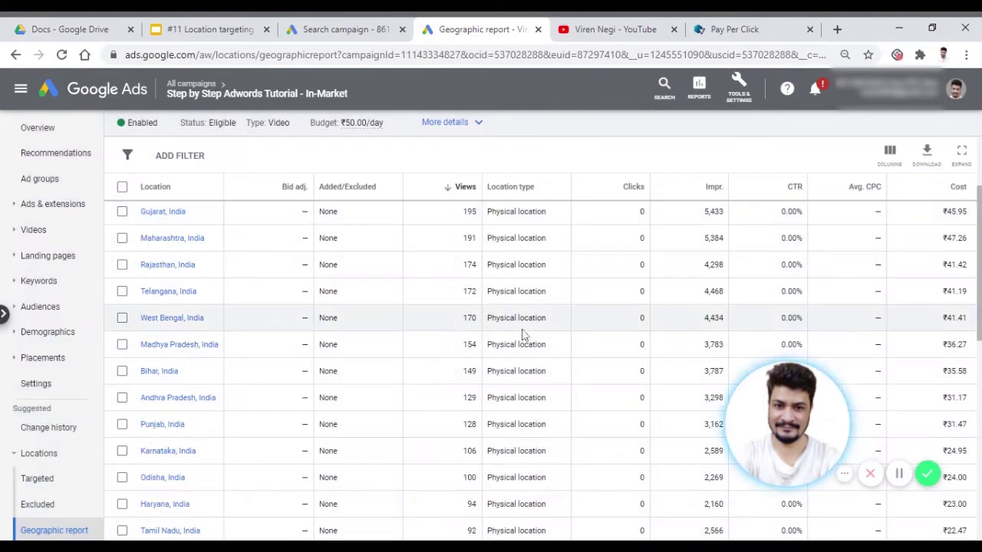
pyautogui.scroll(3, 504, 330)
pyautogui.scroll(1, 414, 318)
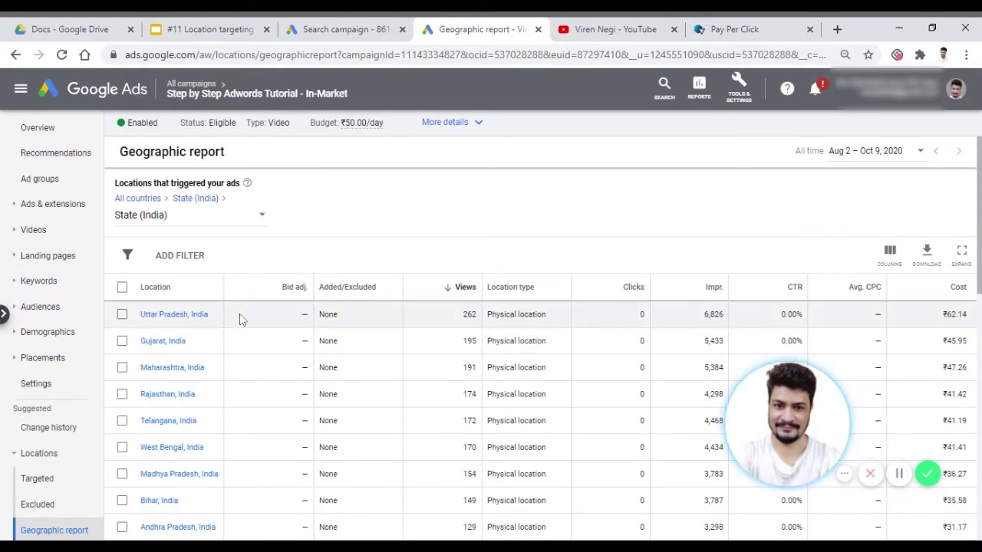
pyautogui.scroll(-4, 405, 335)
pyautogui.scroll(-5, 486, 285)
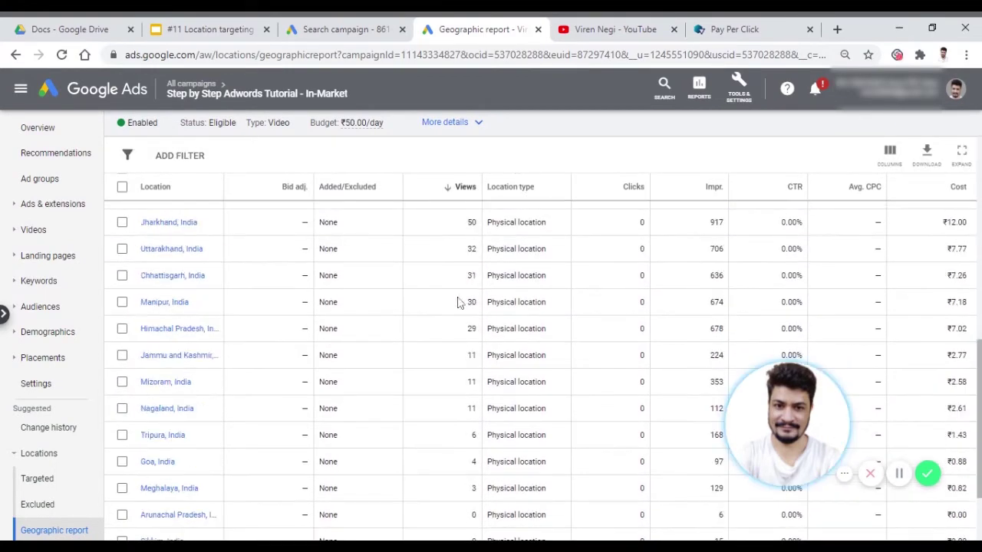
pyautogui.scroll(5, 456, 313)
pyautogui.scroll(5, 455, 313)
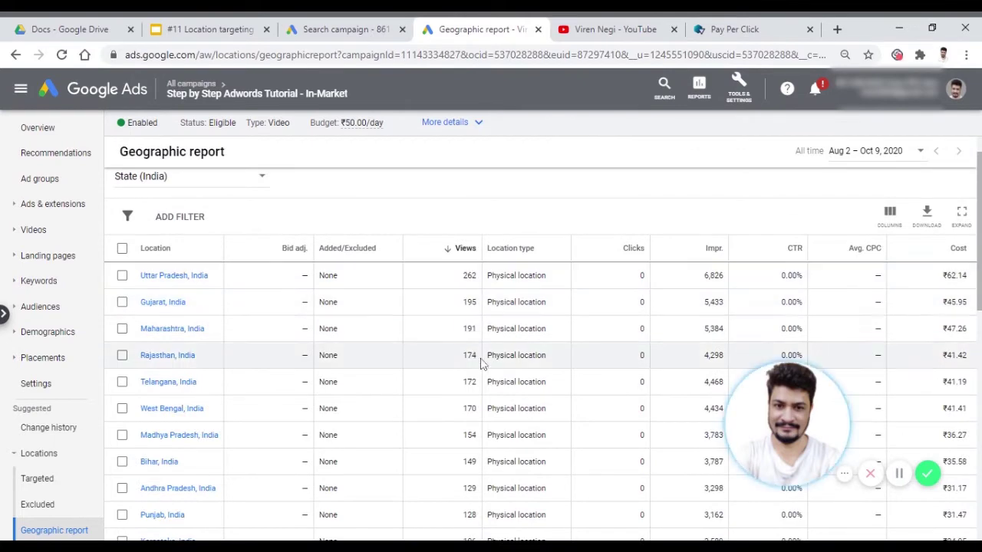
pyautogui.scroll(-3, 477, 366)
pyautogui.scroll(3, 493, 350)
pyautogui.scroll(-2, 494, 350)
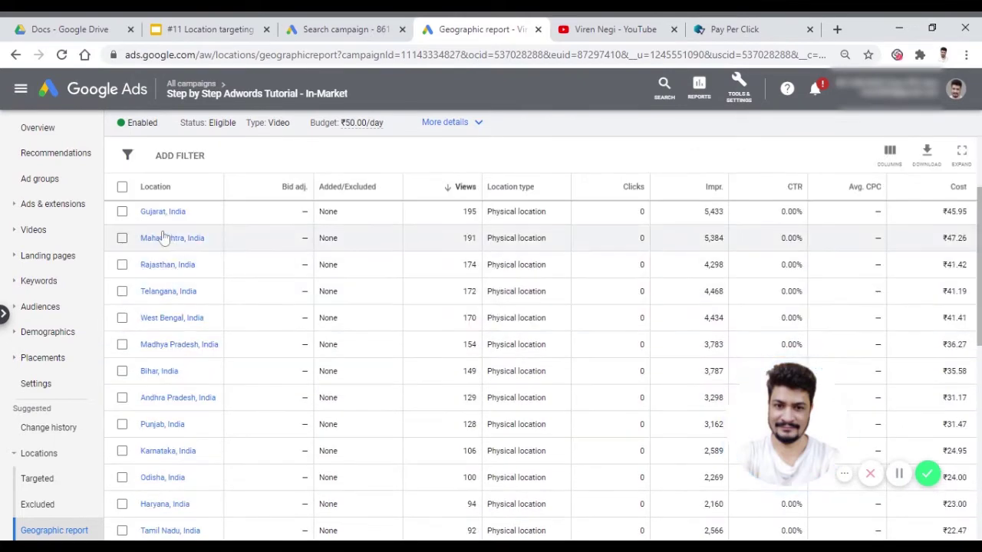
pyautogui.scroll(2, 259, 303)
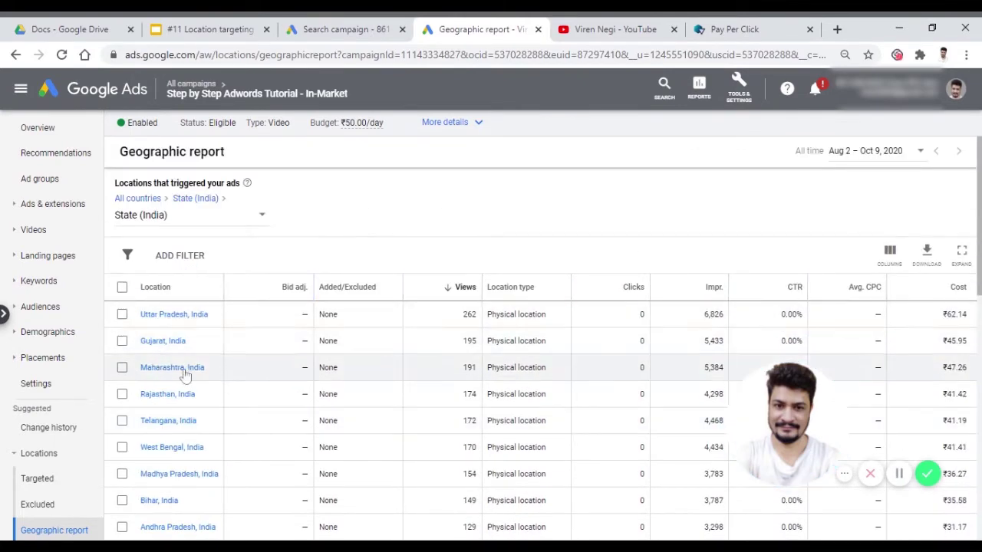
# Step: Break Gujarat down by City and widen the Location column to read the full city names
pyautogui.click(159, 343)
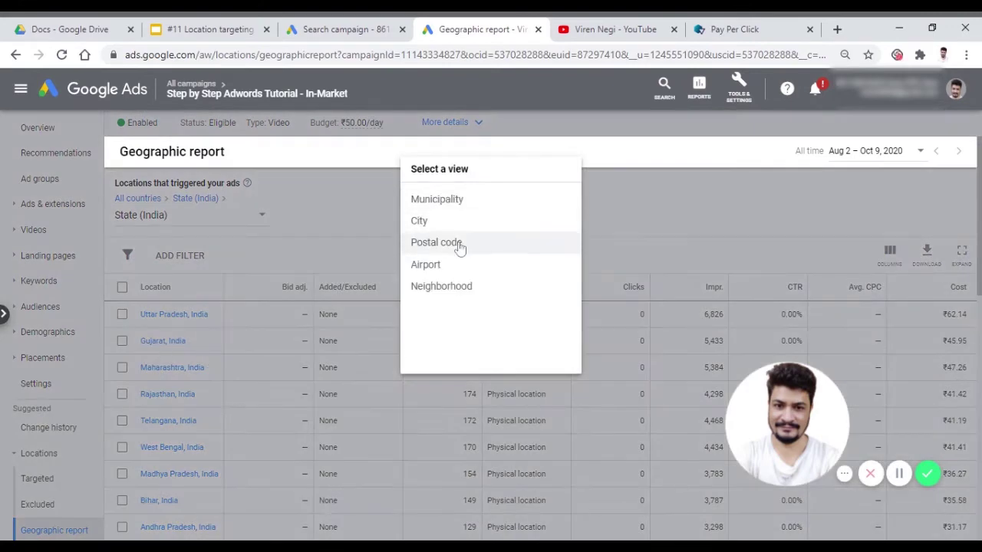
pyautogui.click(449, 222)
pyautogui.scroll(-1, 494, 384)
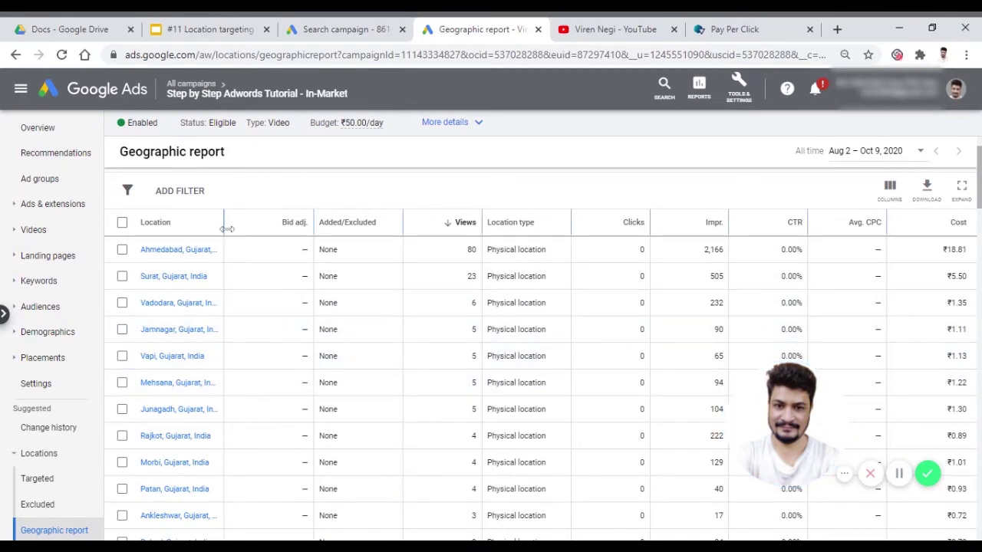
pyautogui.moveTo(225, 231); pyautogui.dragTo(337, 229)
pyautogui.scroll(-3, 267, 292)
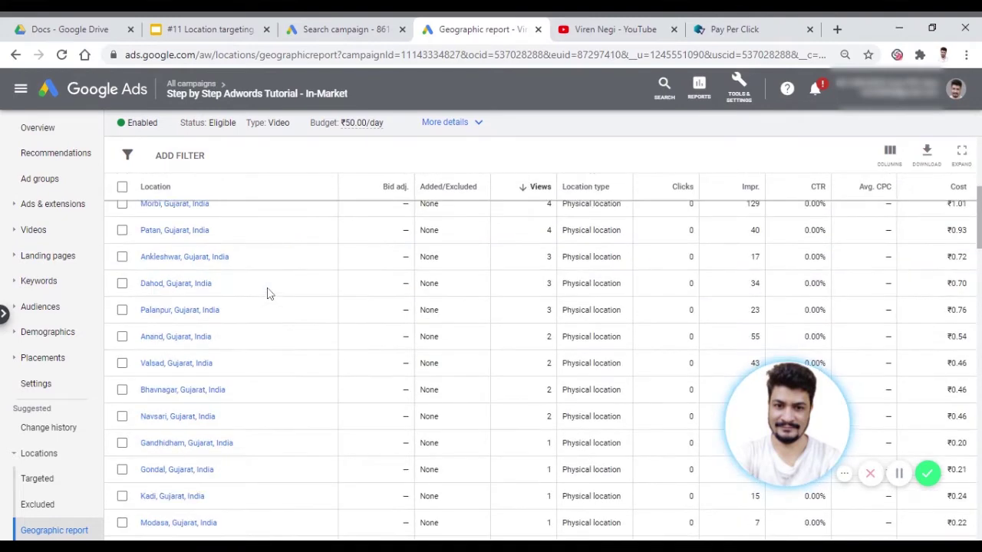
pyautogui.scroll(4, 309, 351)
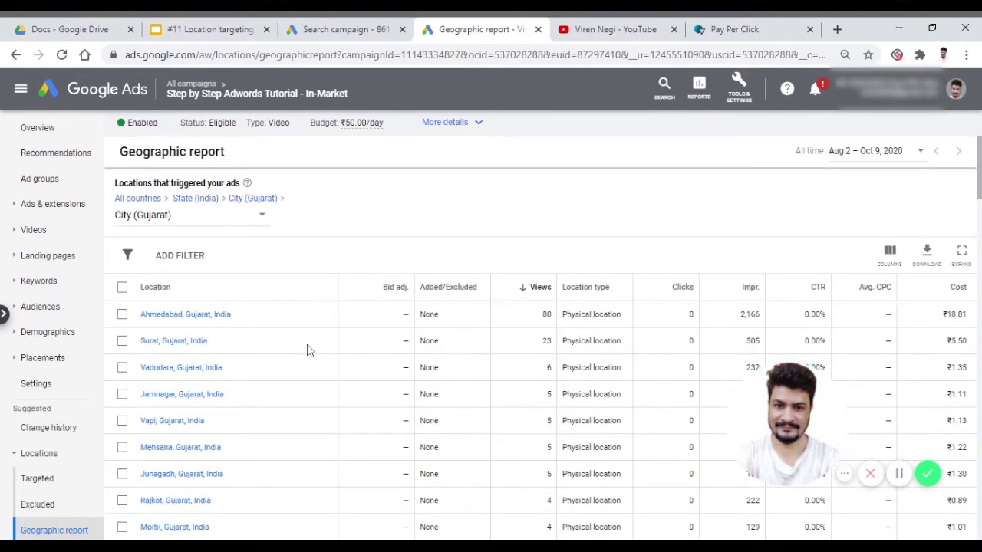
# Step: Break Ahmedabad down by Postal code and review the performance of its postal codes
pyautogui.click(182, 321)
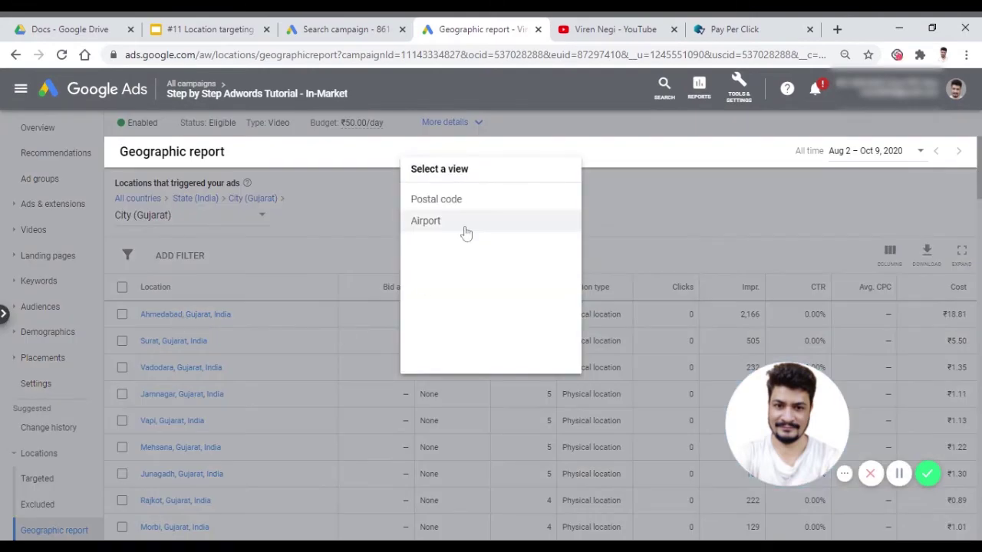
pyautogui.click(476, 201)
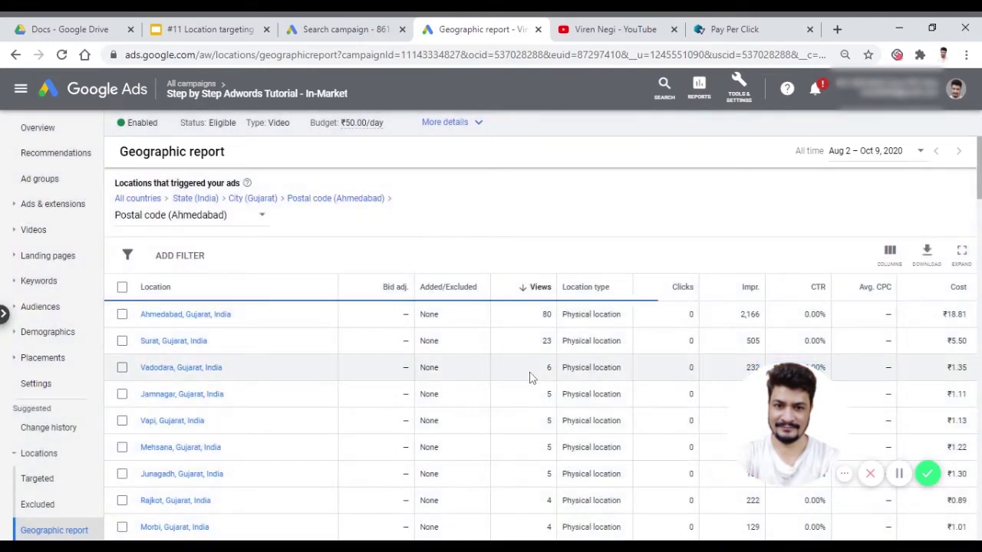
pyautogui.scroll(-2, 337, 325)
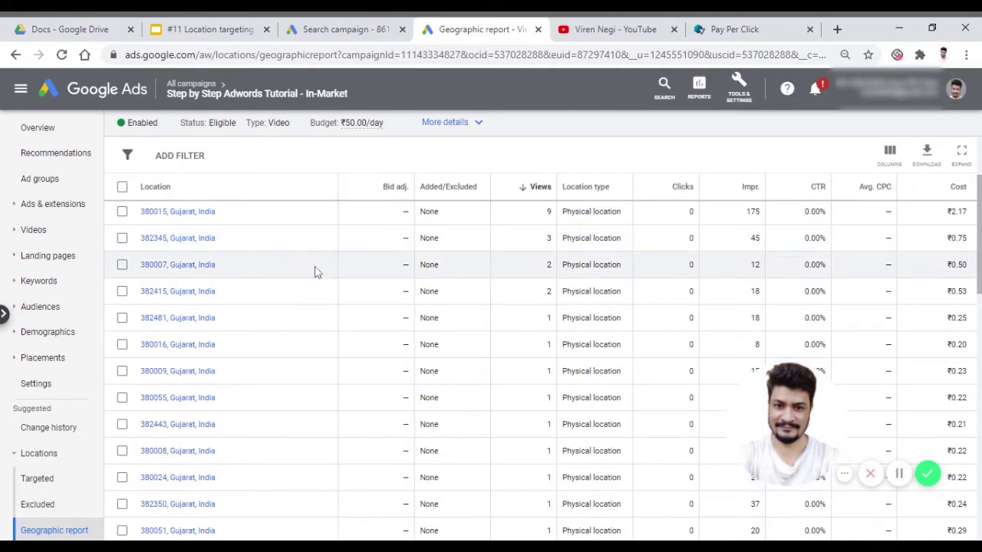
pyautogui.scroll(-2, 537, 314)
pyautogui.scroll(5, 558, 316)
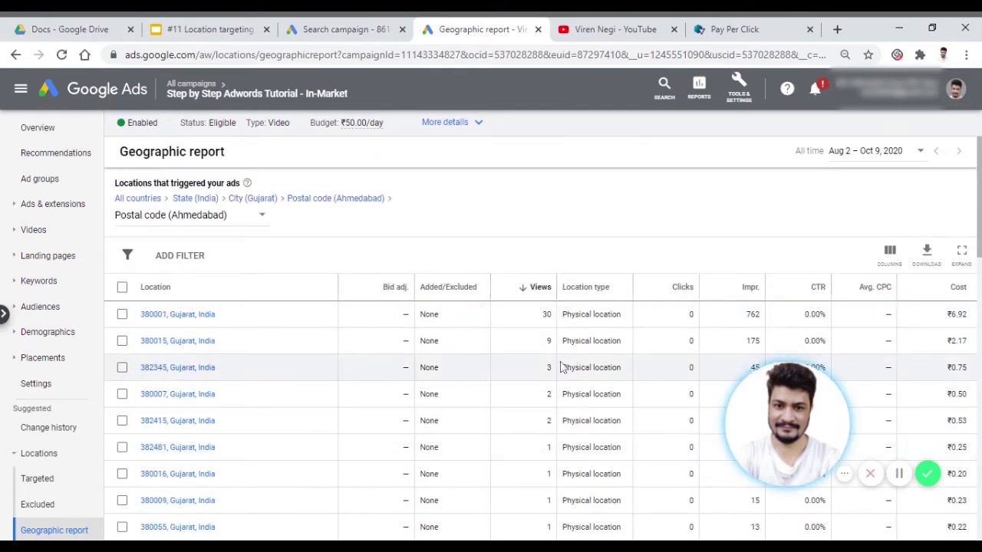
pyautogui.scroll(-2, 537, 364)
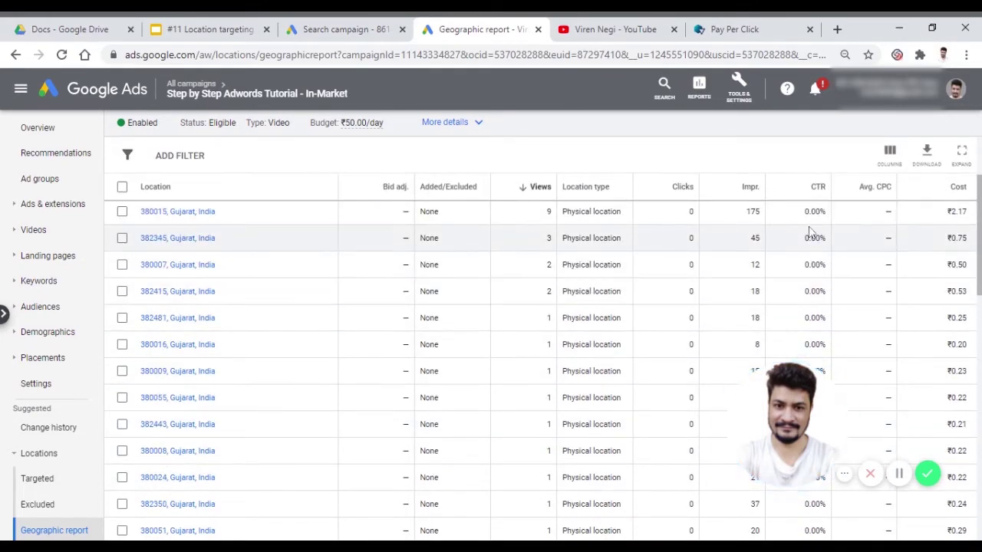
pyautogui.scroll(-2, 53, 346)
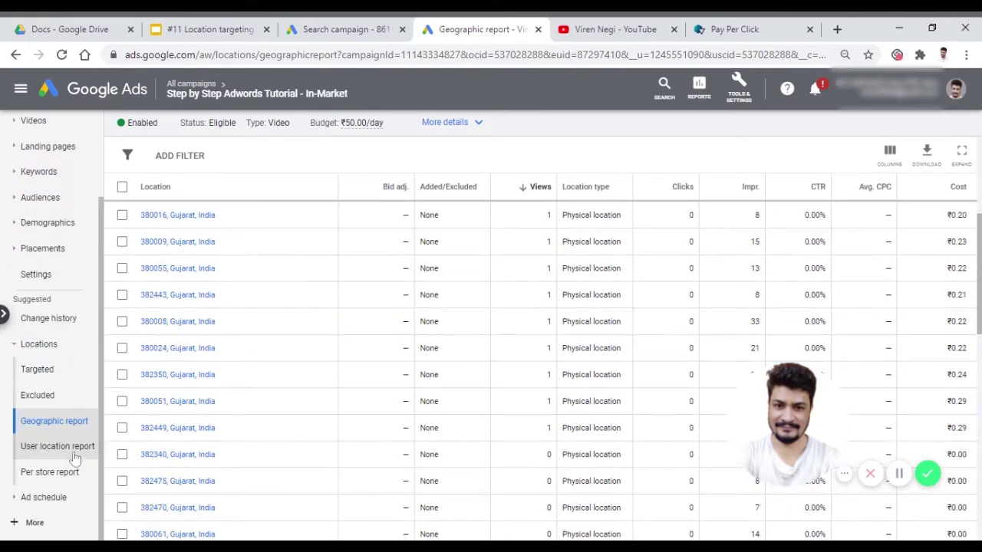
# Step: Compare the User location report with the Geographic report, and highlight the heading "Where your customers were" in the User location report
pyautogui.click(63, 445)
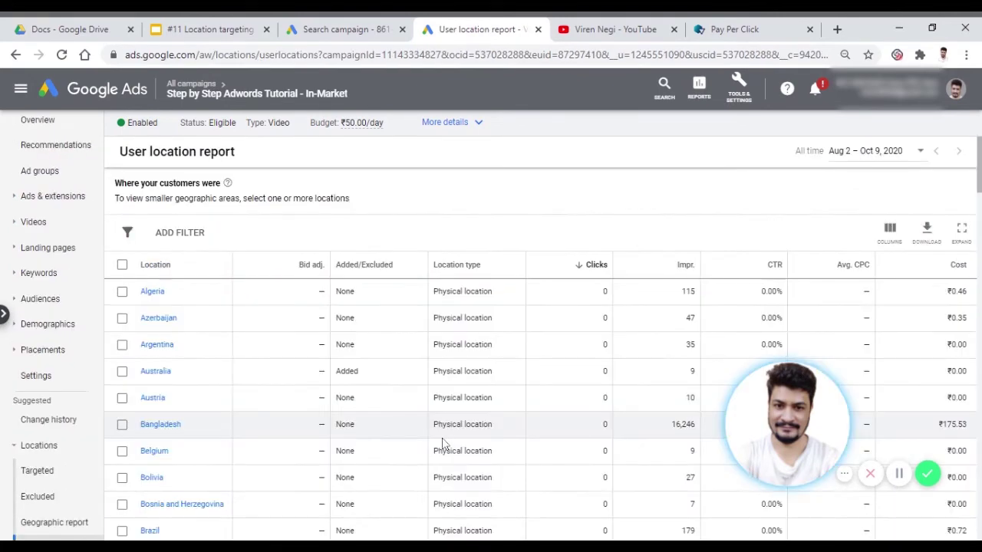
pyautogui.scroll(-1, 48, 345)
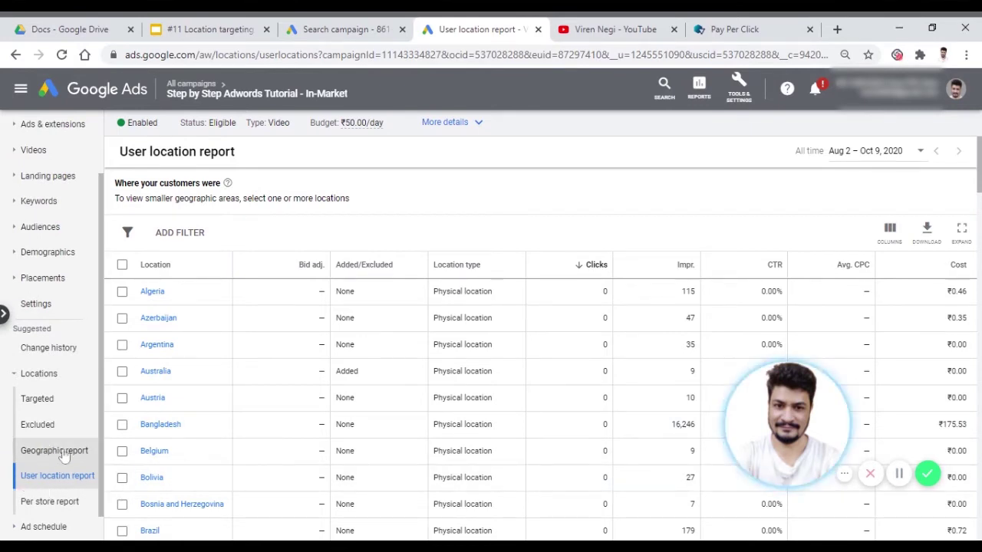
pyautogui.click(65, 455)
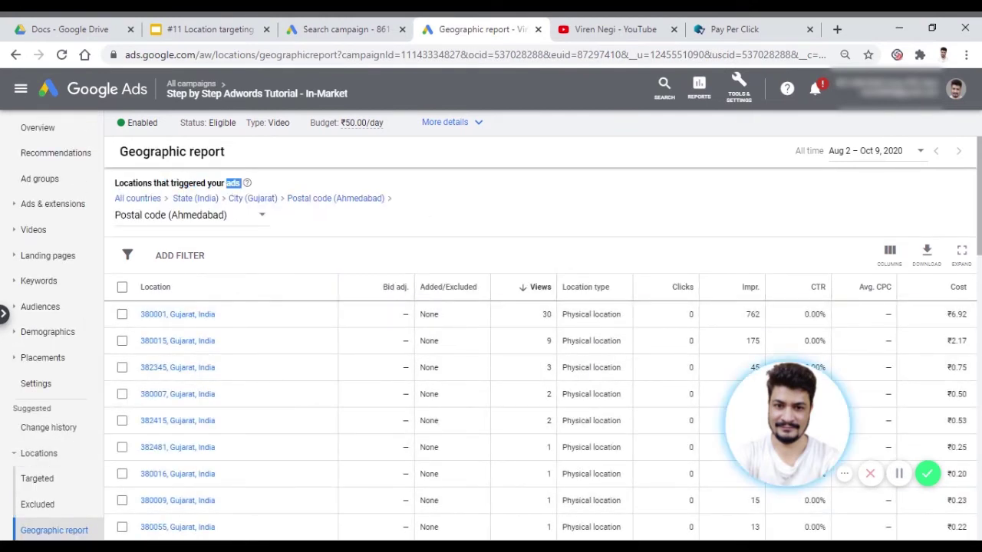
pyautogui.scroll(-3, 54, 345)
pyautogui.click(54, 447)
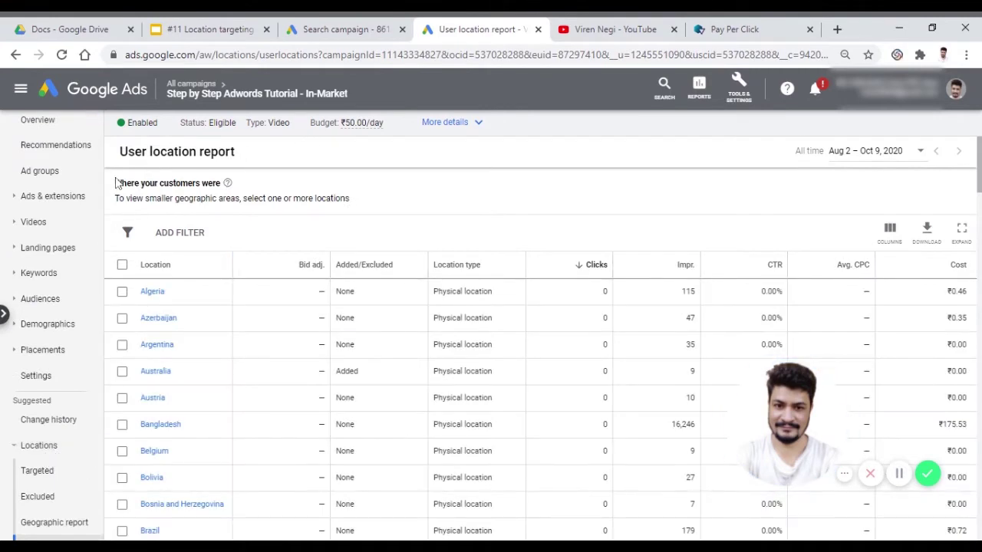
pyautogui.moveTo(116, 183); pyautogui.dragTo(221, 185)
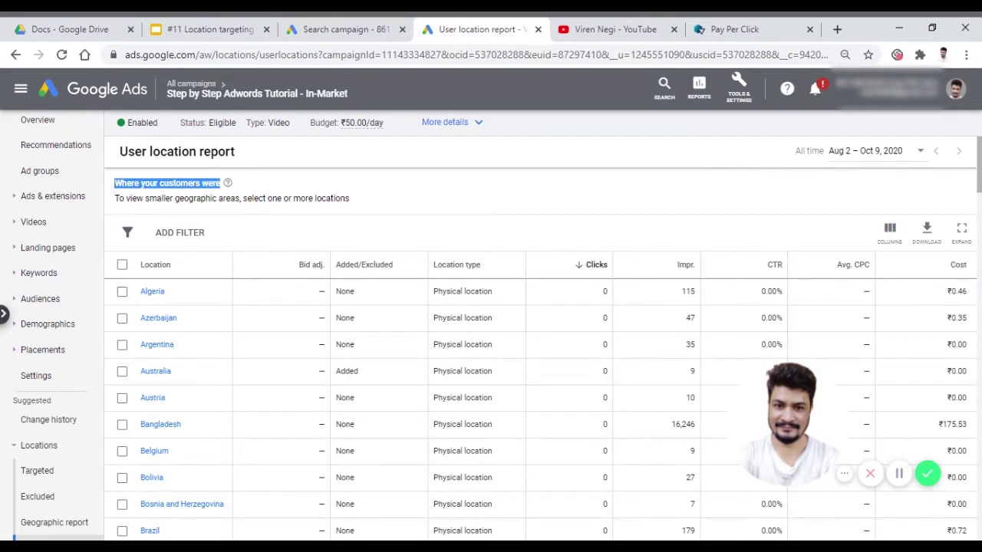
# Step: Sort the User location report by impressions and break India down by City
pyautogui.scroll(-1, 259, 343)
pyautogui.scroll(1, 259, 344)
pyautogui.click(675, 264)
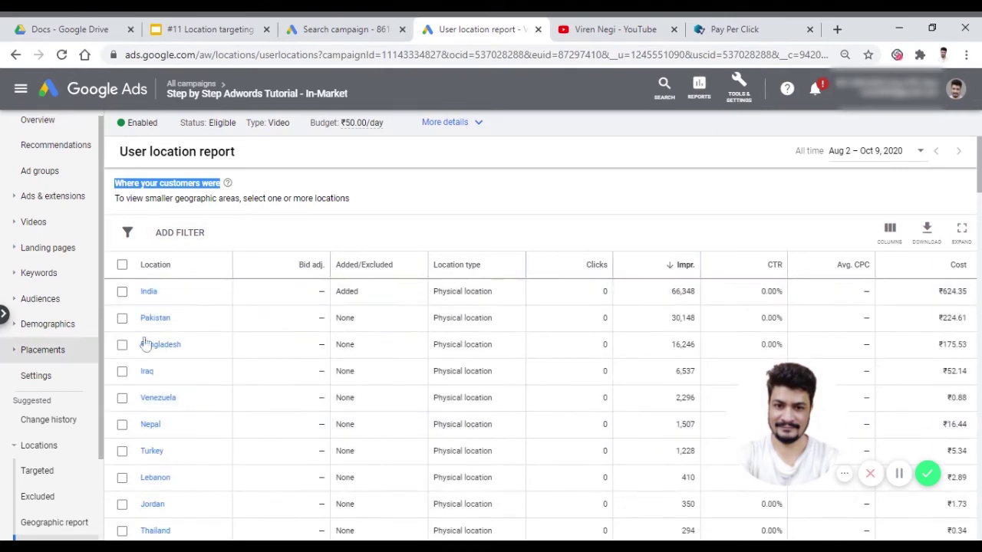
pyautogui.click(149, 292)
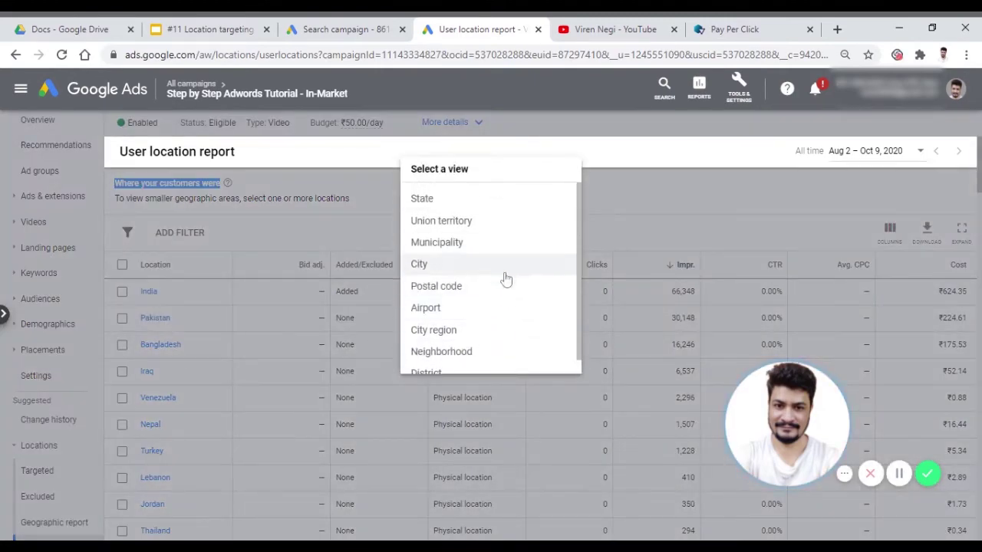
pyautogui.click(426, 273)
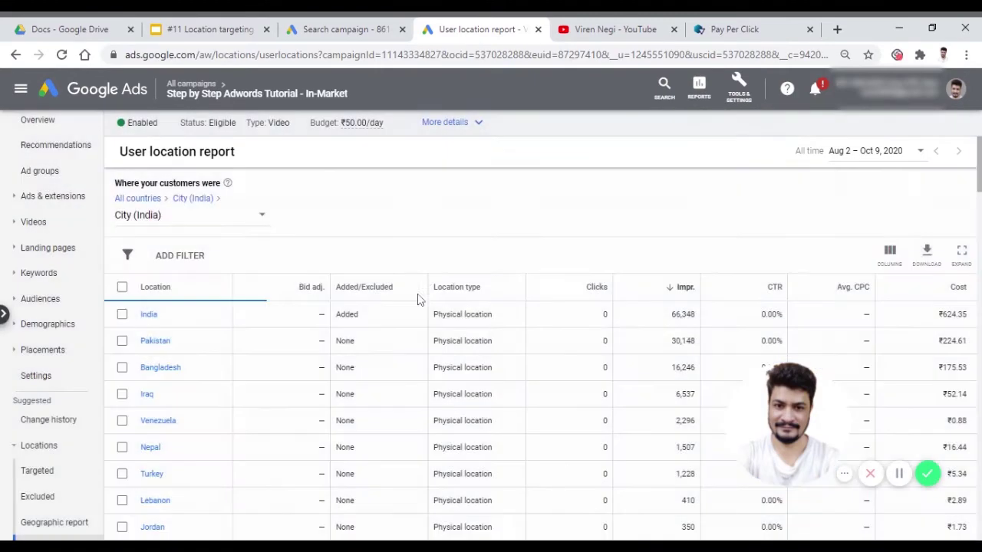
# Step: Break Hyderabad down by Postal code and widen the Location column
pyautogui.click(175, 319)
pyautogui.click(432, 201)
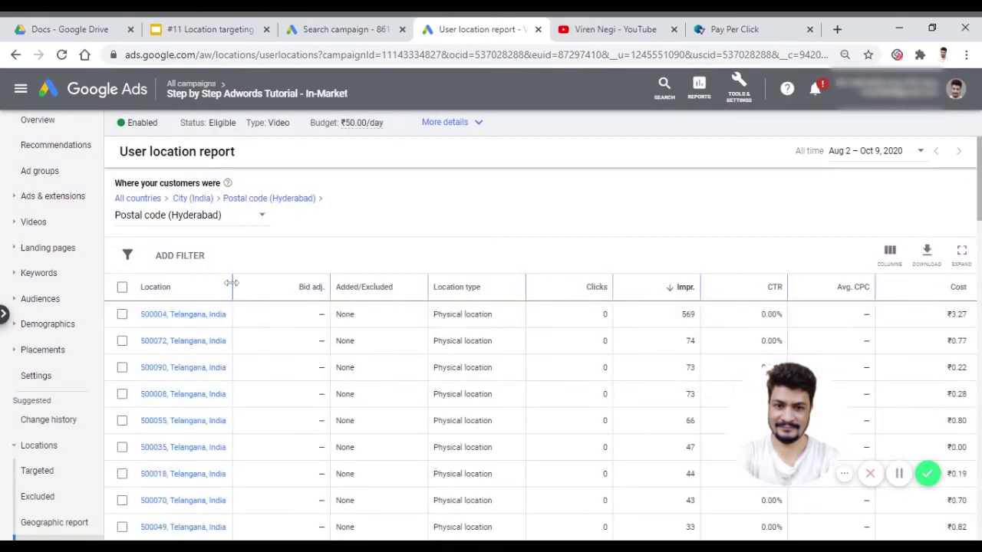
pyautogui.moveTo(235, 287); pyautogui.dragTo(315, 291)
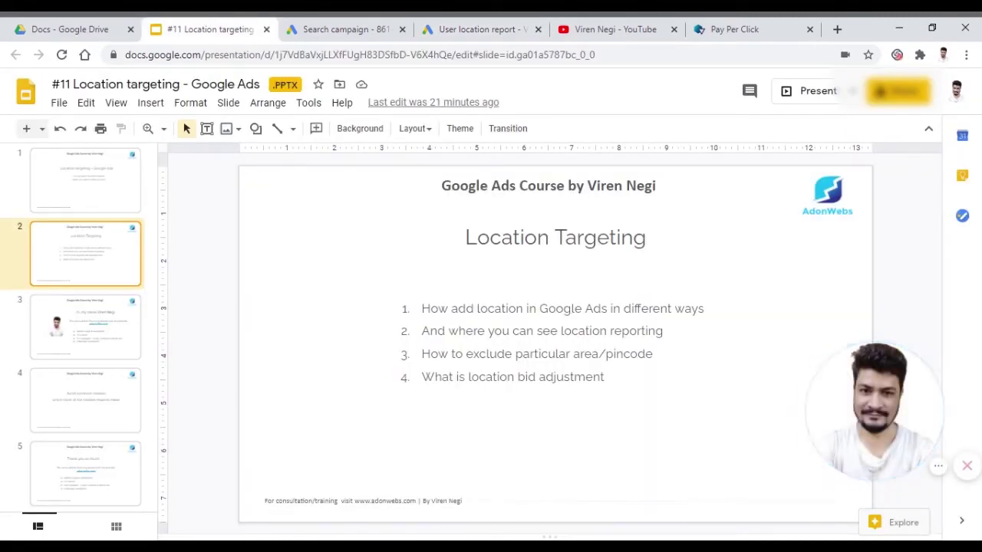
# Step: Exclude the Hyderabad postal codes 500004, 500072 and 500090 from targeting and check their Added/Excluded status
pyautogui.click(469, 29)
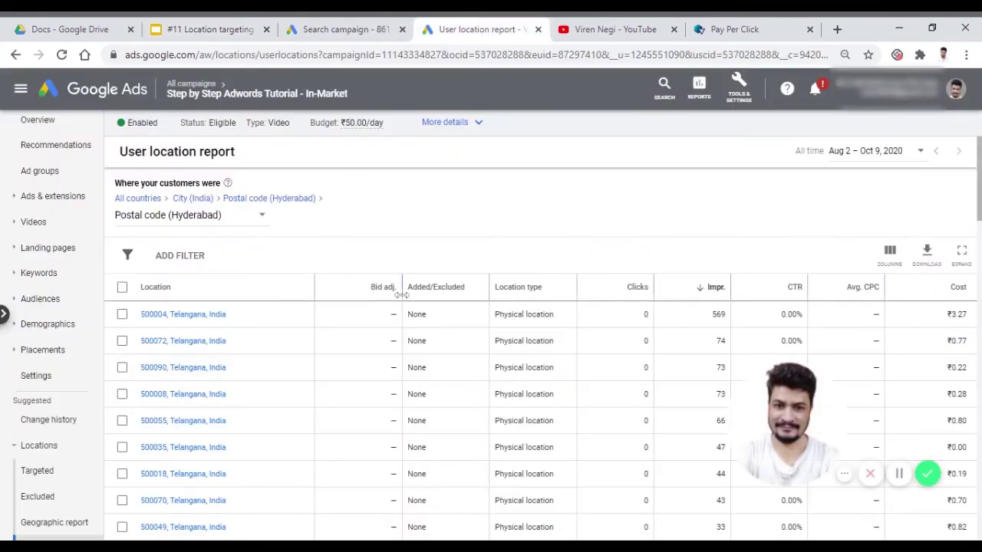
pyautogui.click(122, 314)
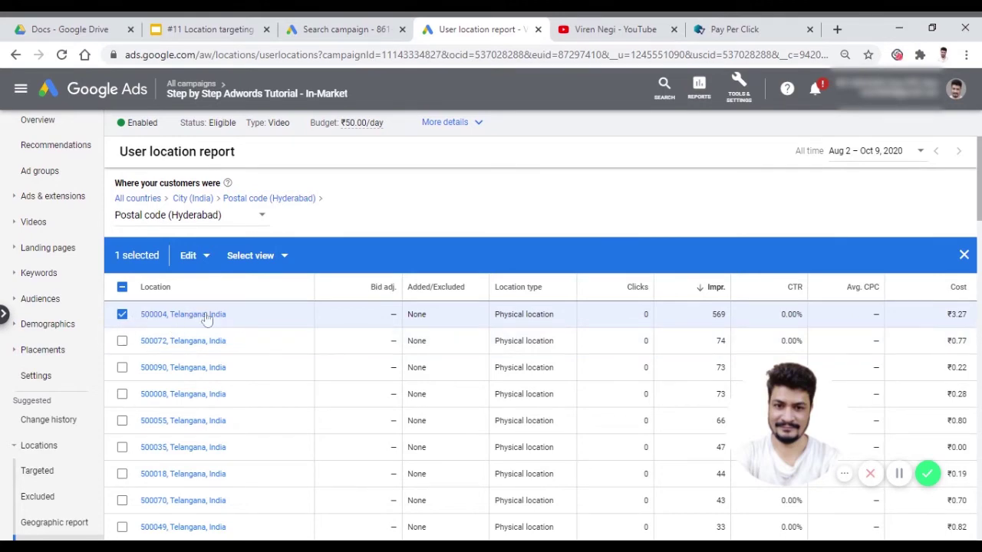
pyautogui.click(122, 342)
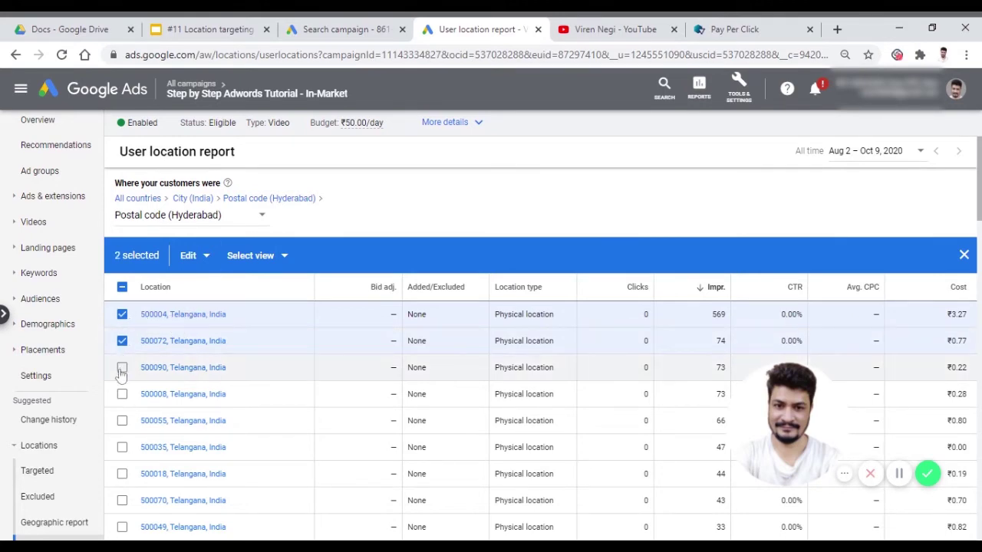
pyautogui.click(206, 259)
pyautogui.click(139, 311)
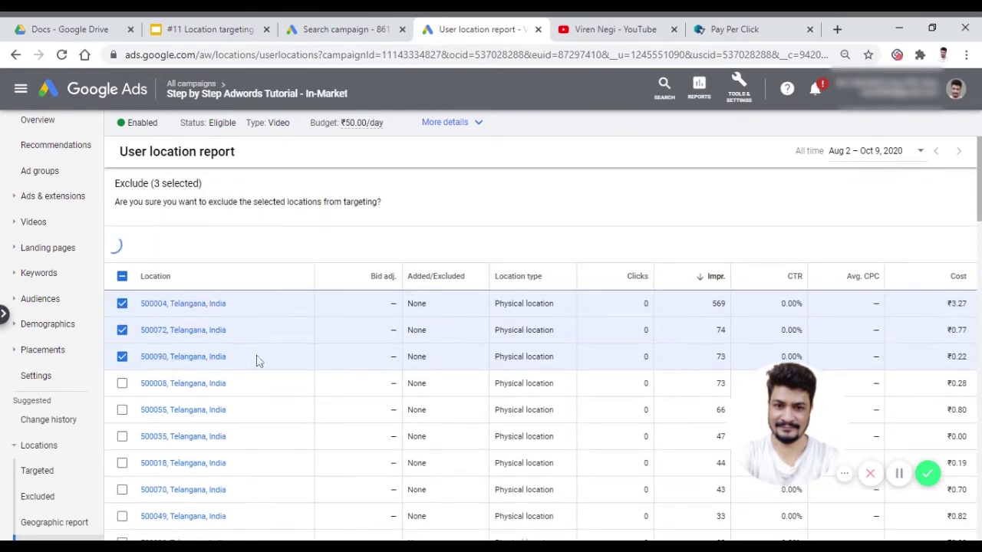
pyautogui.moveTo(407, 314); pyautogui.dragTo(435, 342)
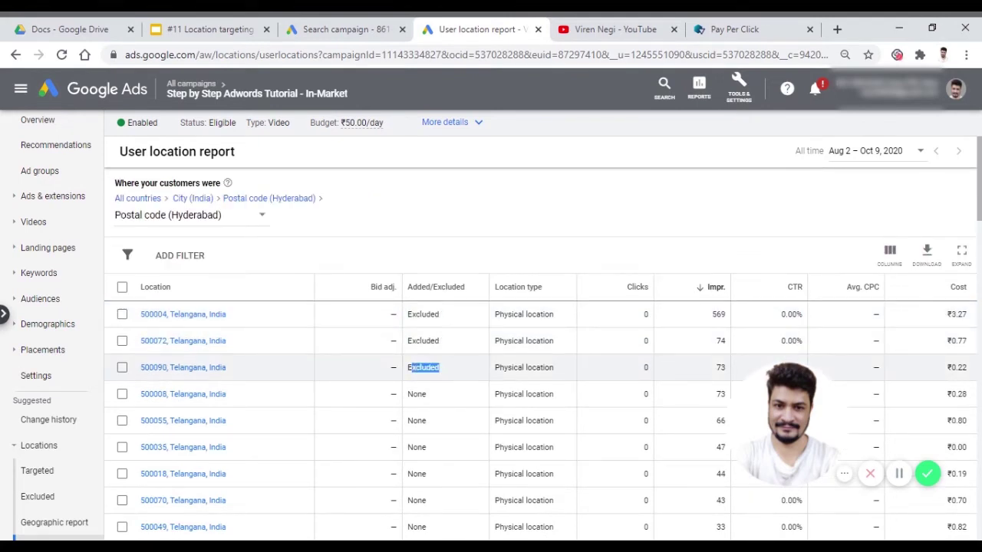
# Step: Add the Conversions column to the User location report and check the conversions of the first postal code
pyautogui.click(897, 262)
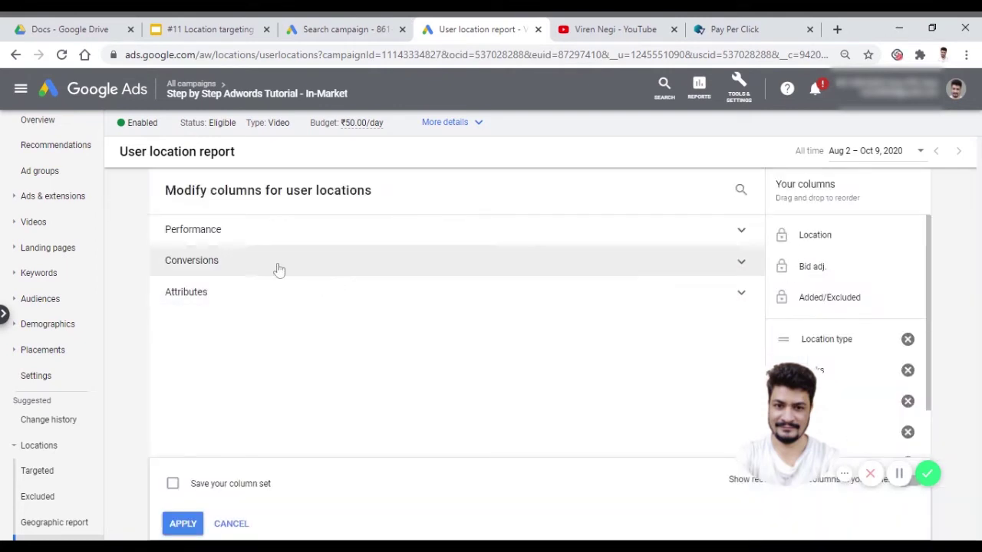
pyautogui.click(238, 254)
pyautogui.click(201, 303)
pyautogui.scroll(-1, 344, 373)
pyautogui.click(182, 524)
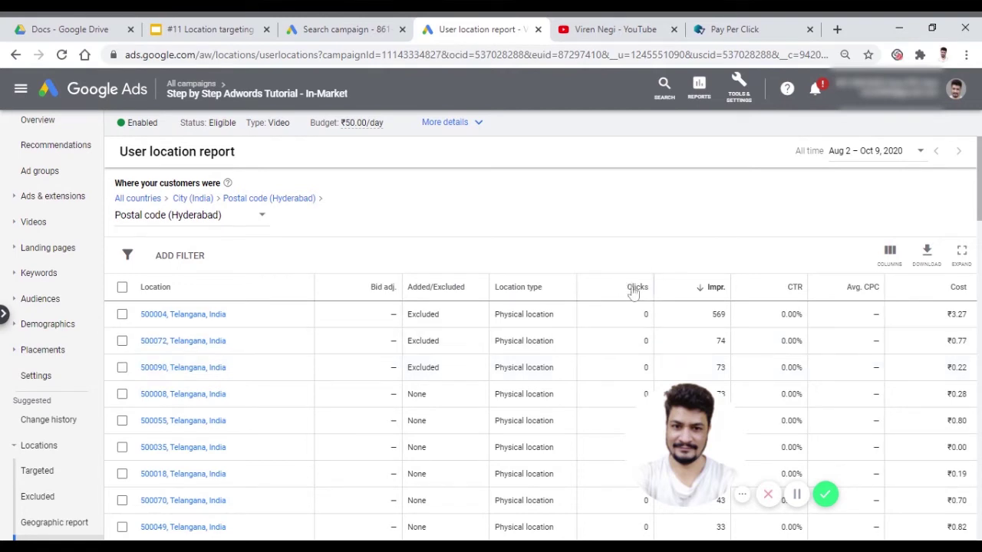
pyautogui.click(890, 253)
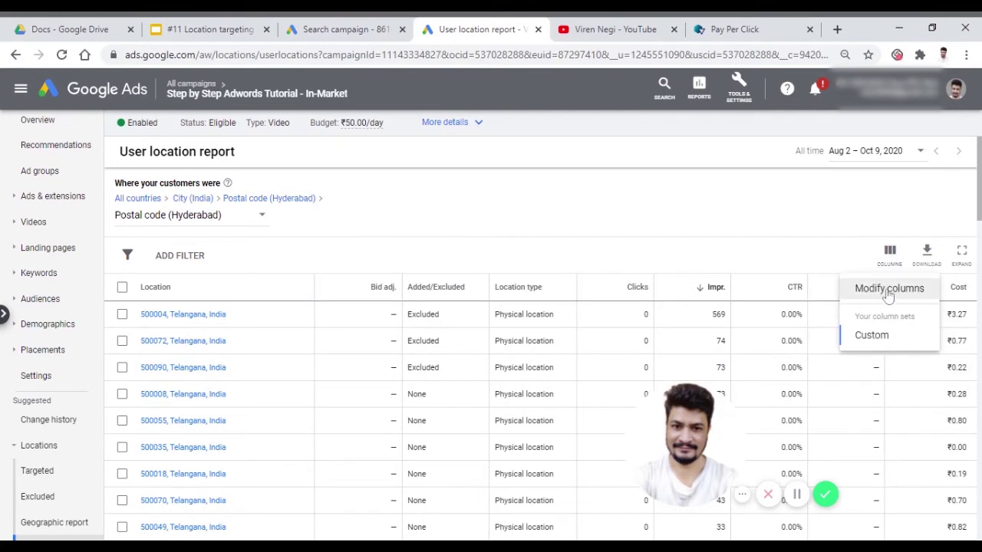
pyautogui.click(888, 290)
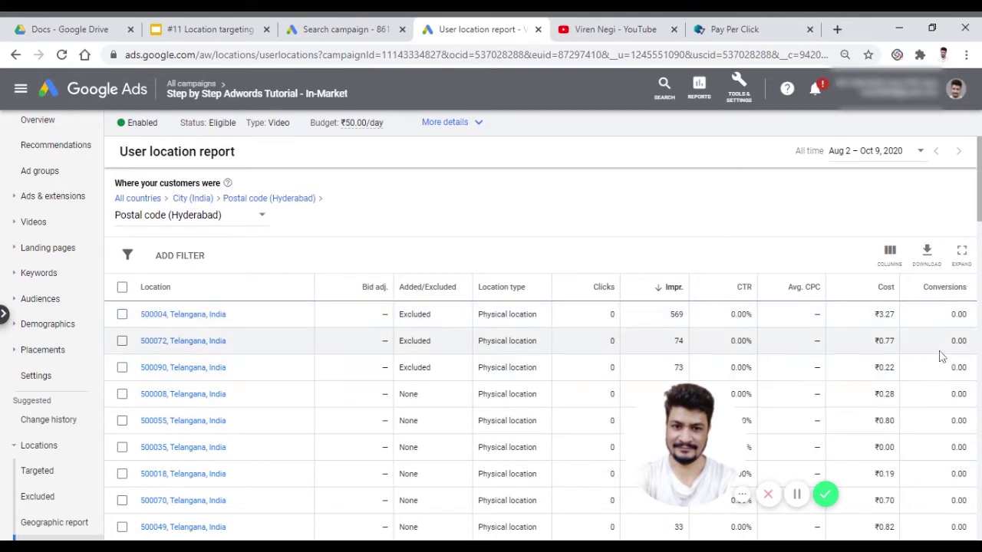
pyautogui.moveTo(710, 439)
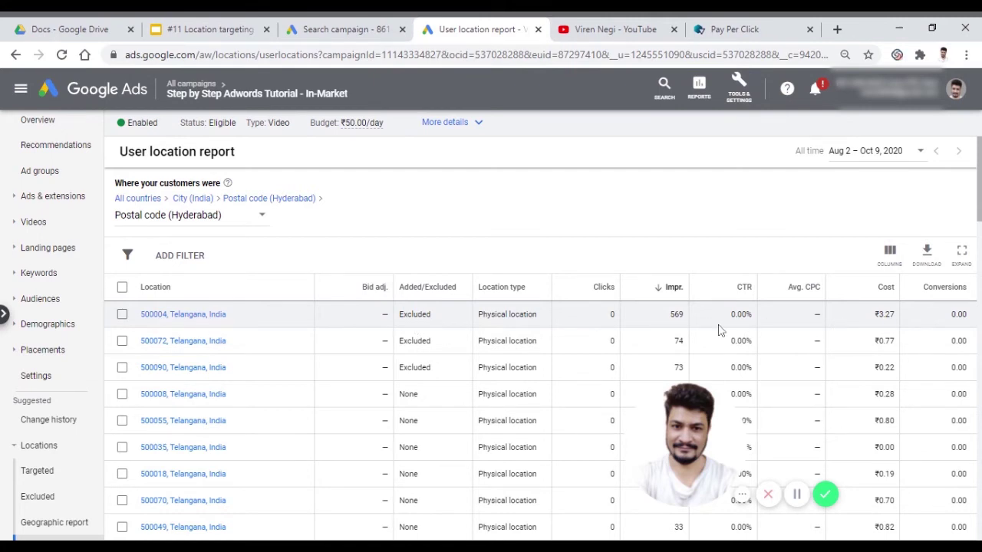
pyautogui.moveTo(950, 315); pyautogui.dragTo(967, 314)
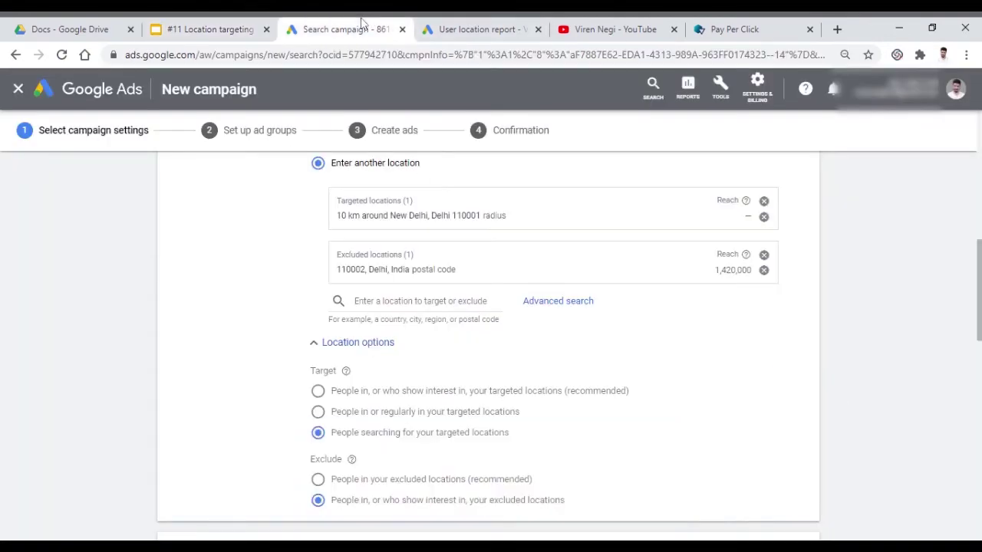
# Step: Go back to all countries in the User location report, break India down by State and expand the table to full screen
pyautogui.click(345, 29)
pyautogui.click(488, 23)
pyautogui.scroll(-3, 465, 352)
pyautogui.scroll(3, 465, 351)
pyautogui.click(192, 198)
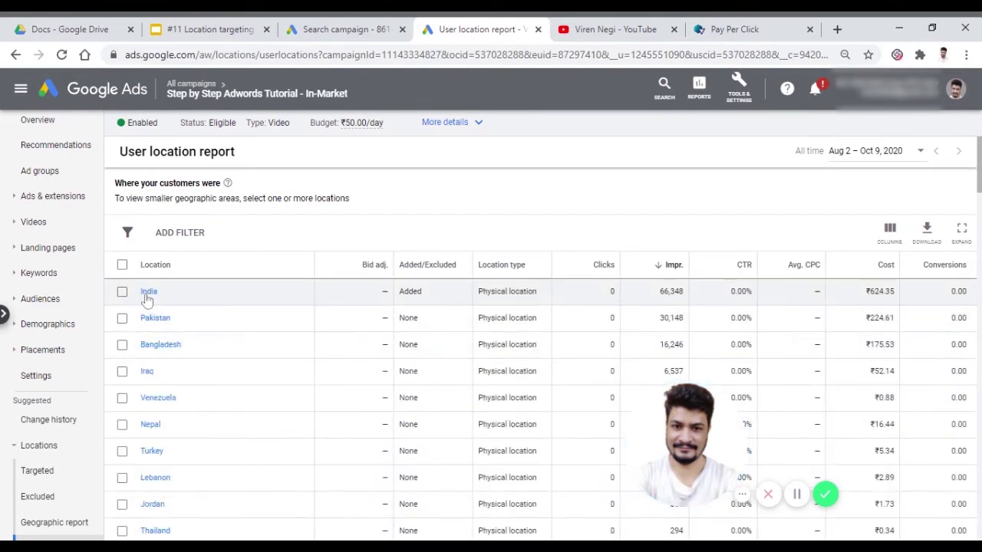
pyautogui.click(148, 293)
pyautogui.click(421, 198)
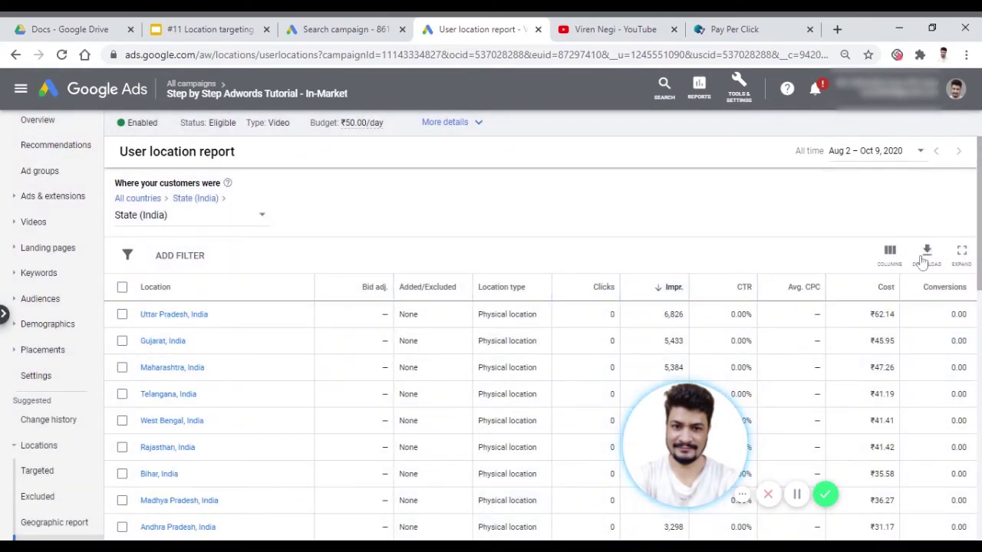
pyautogui.click(961, 251)
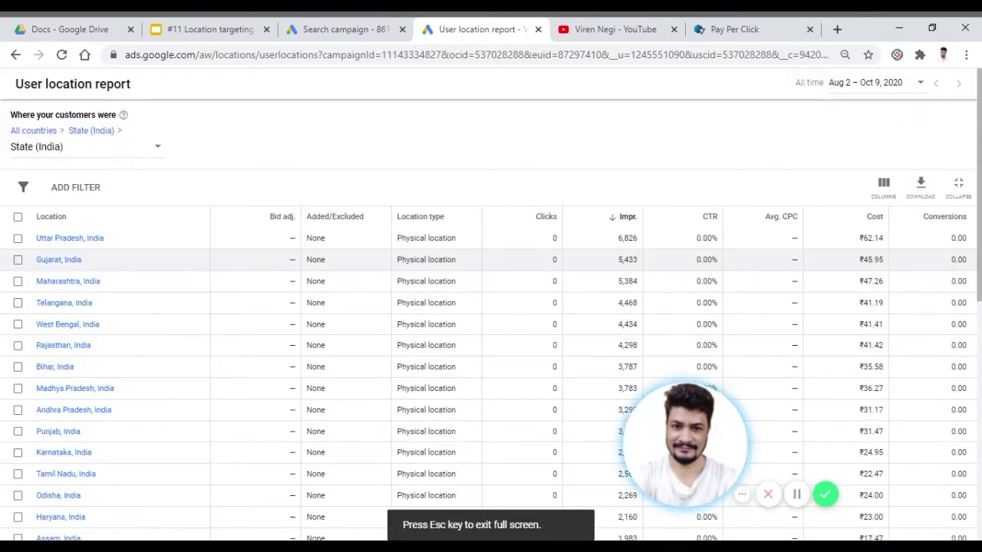
pyautogui.click(884, 188)
pyautogui.click(869, 221)
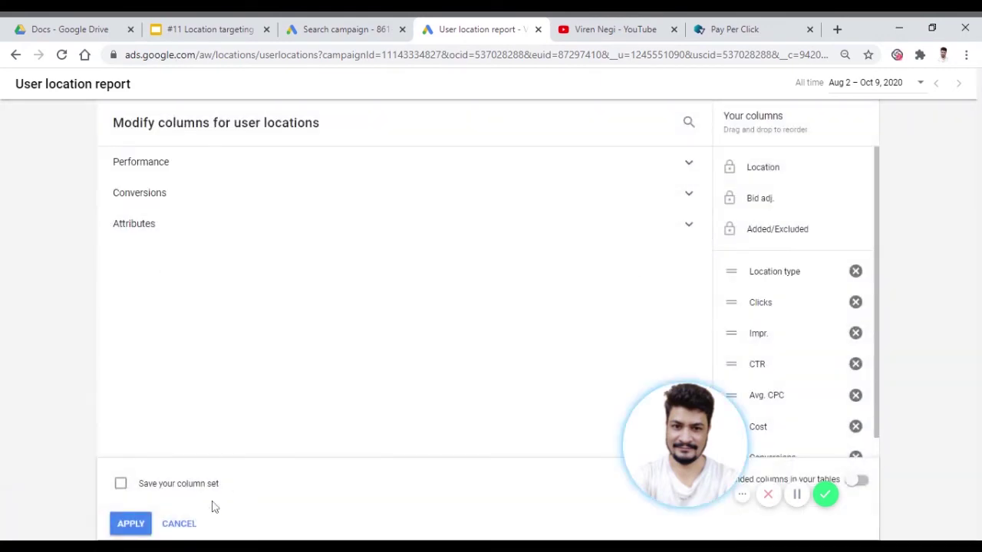
pyautogui.click(182, 523)
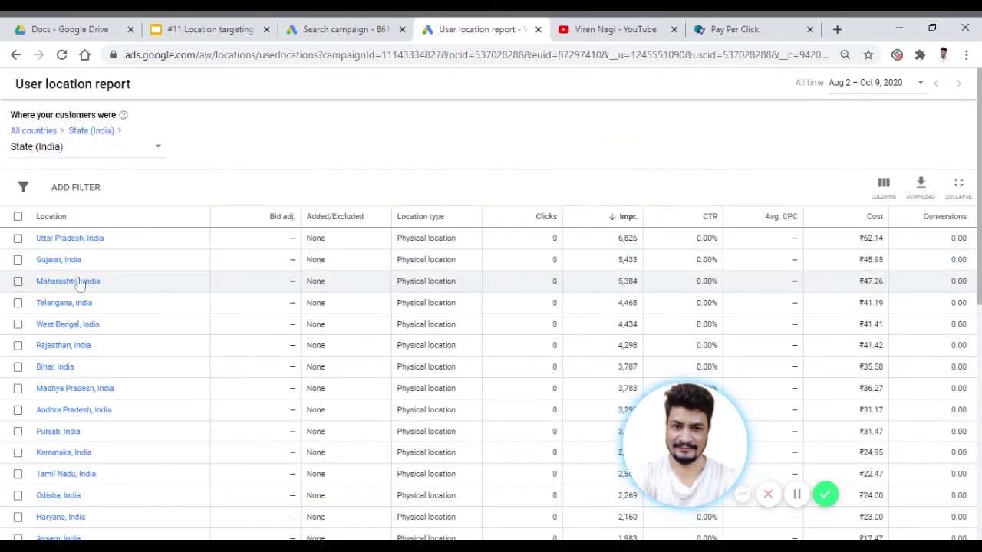
# Step: Select Gujarat and Maharashtra to add them as targets and enter a bid adjustment of Increase 30%
pyautogui.click(18, 259)
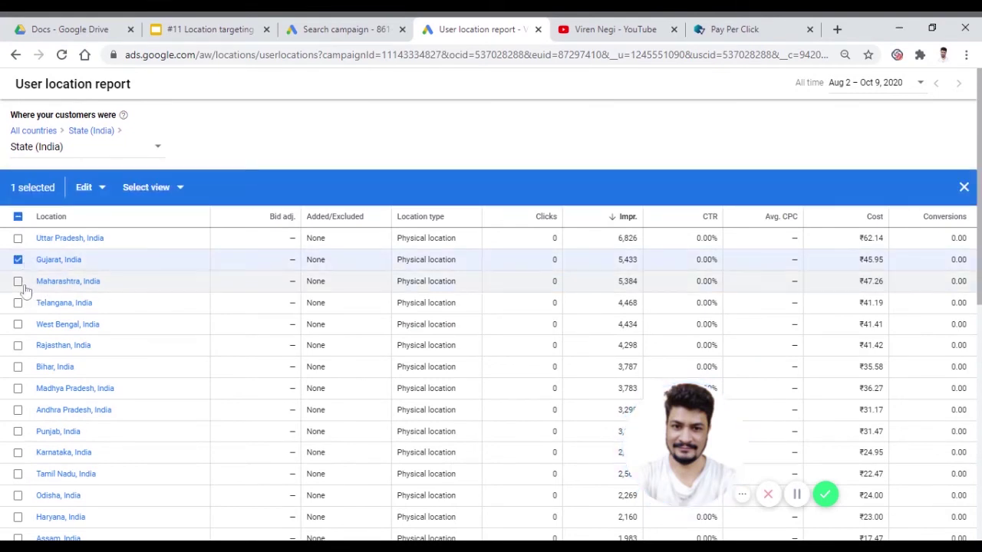
pyautogui.click(18, 281)
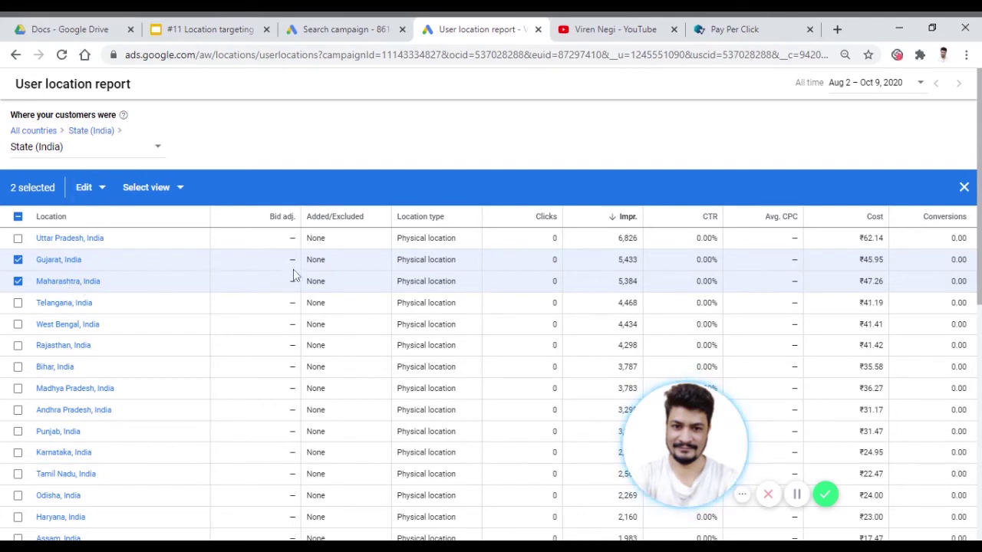
pyautogui.click(86, 187)
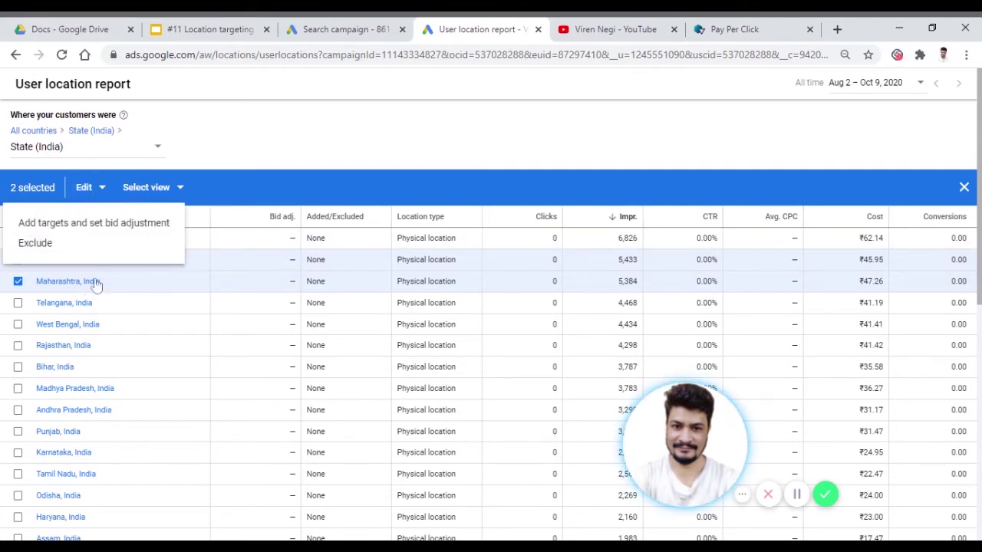
pyautogui.click(114, 224)
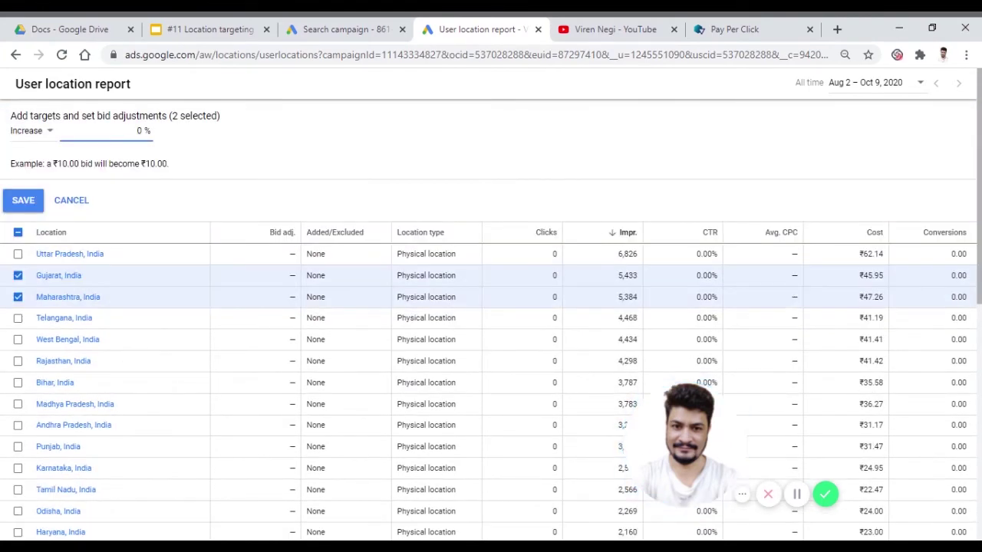
pyautogui.click(32, 132)
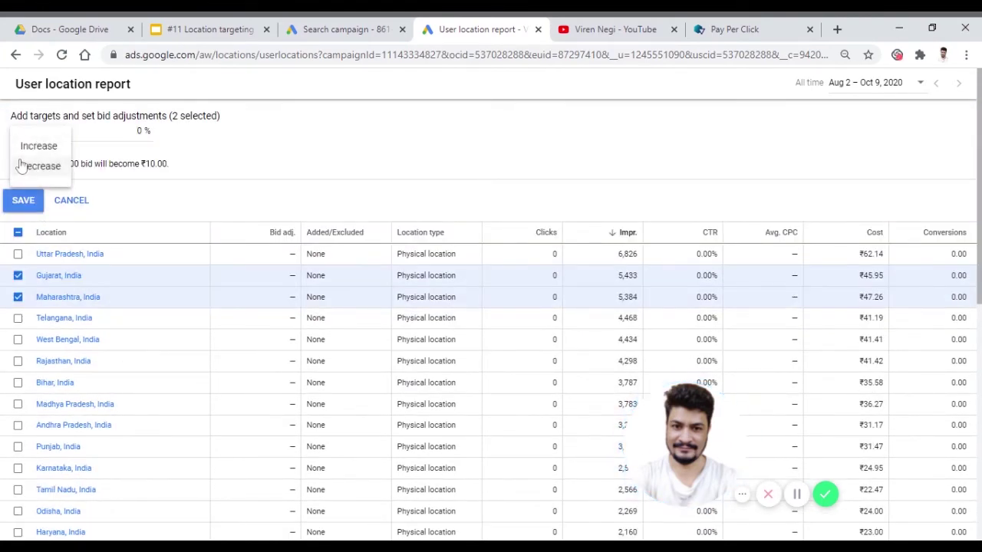
pyautogui.click(139, 131)
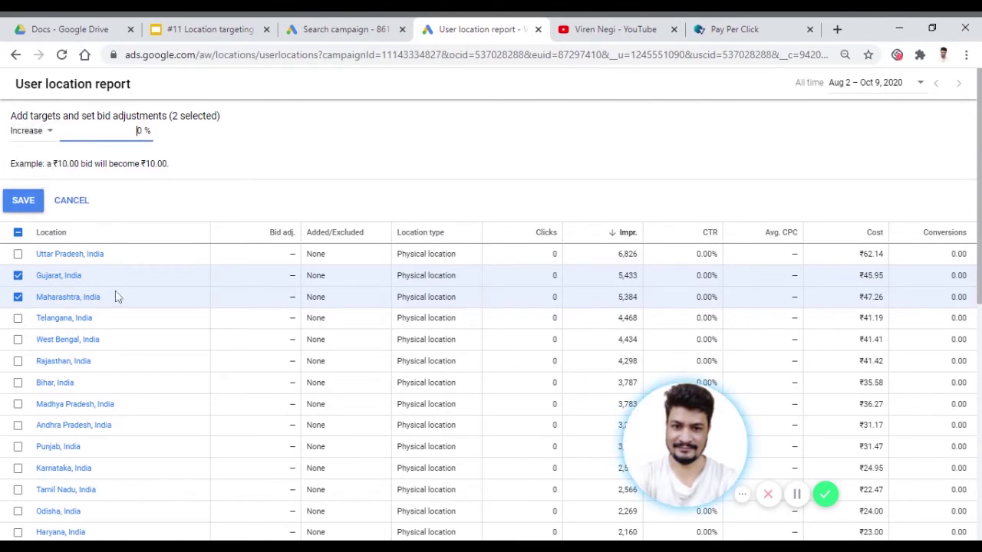
pyautogui.press('BackSpace')
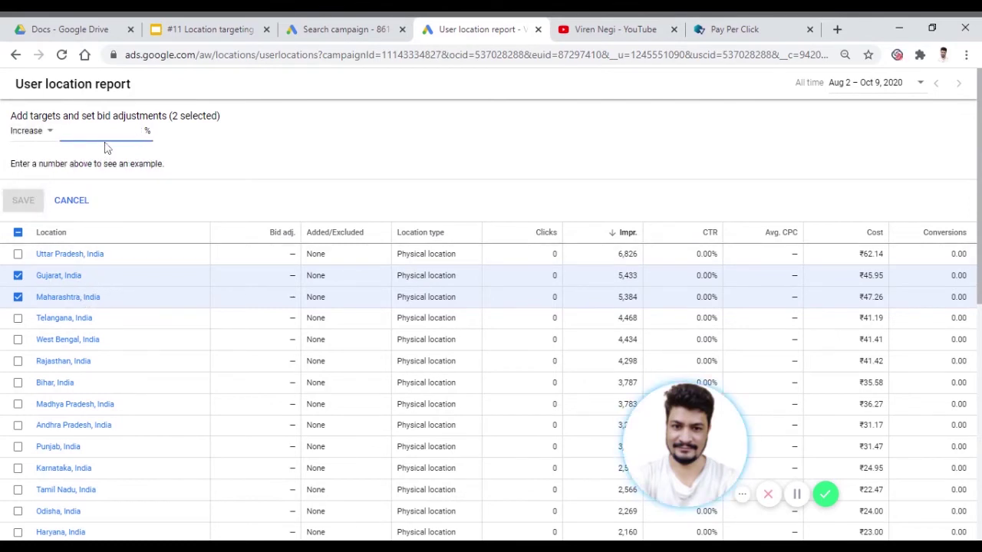
pyautogui.write('30')
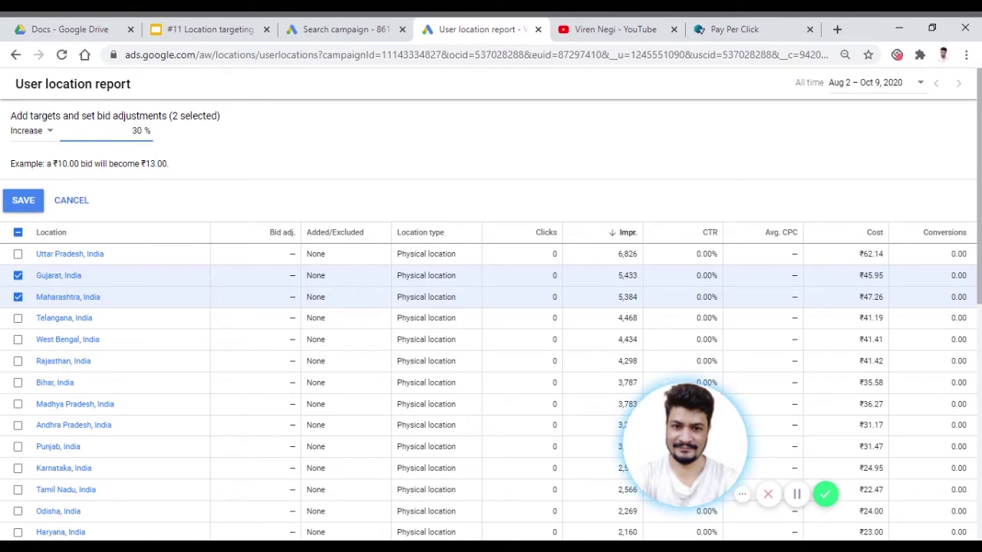
# Step: Examine the example bid calculation for the 30% increase by highlighting its original and adjusted amounts
pyautogui.moveTo(53, 163); pyautogui.dragTo(80, 163)
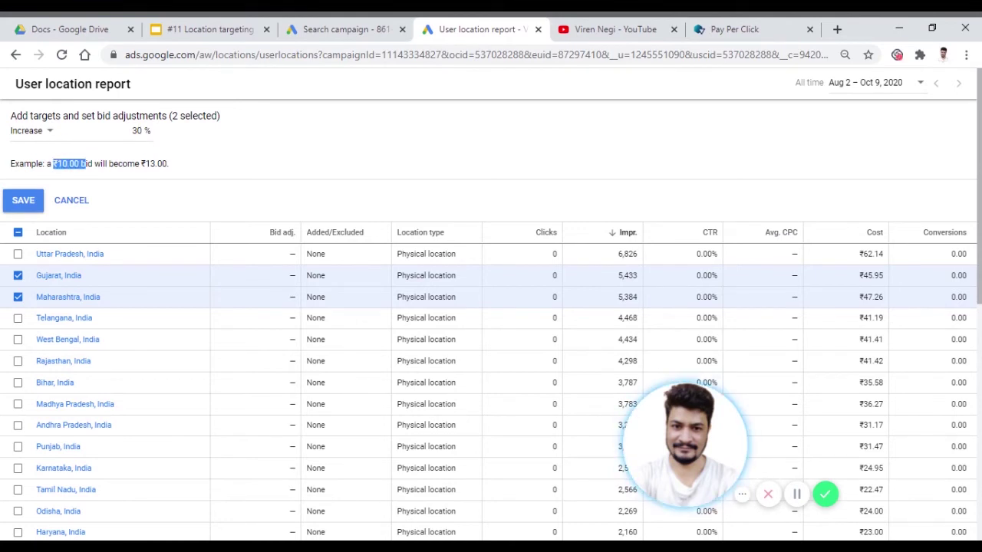
pyautogui.click(89, 174)
pyautogui.moveTo(144, 164); pyautogui.dragTo(176, 169)
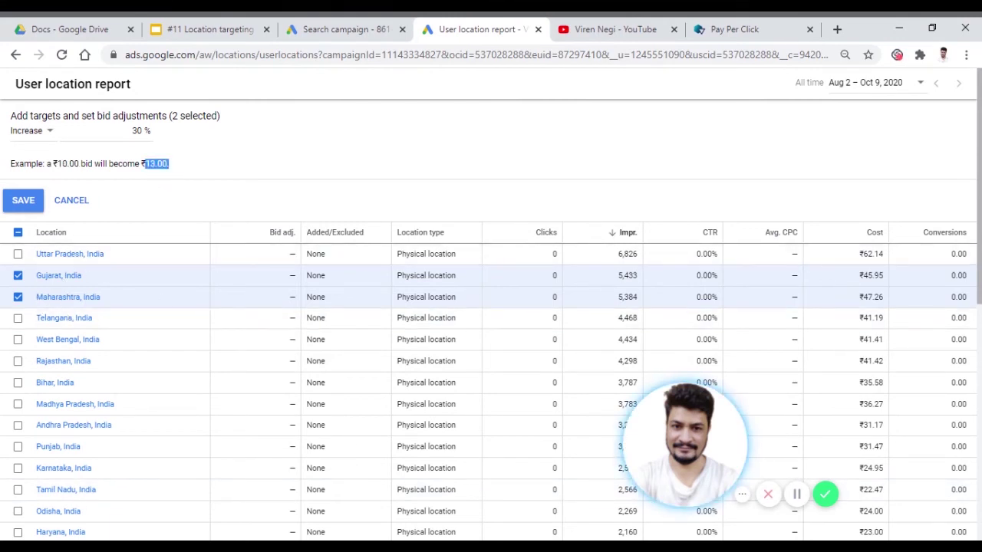
pyautogui.click(178, 170)
pyautogui.moveTo(10, 164); pyautogui.dragTo(91, 278)
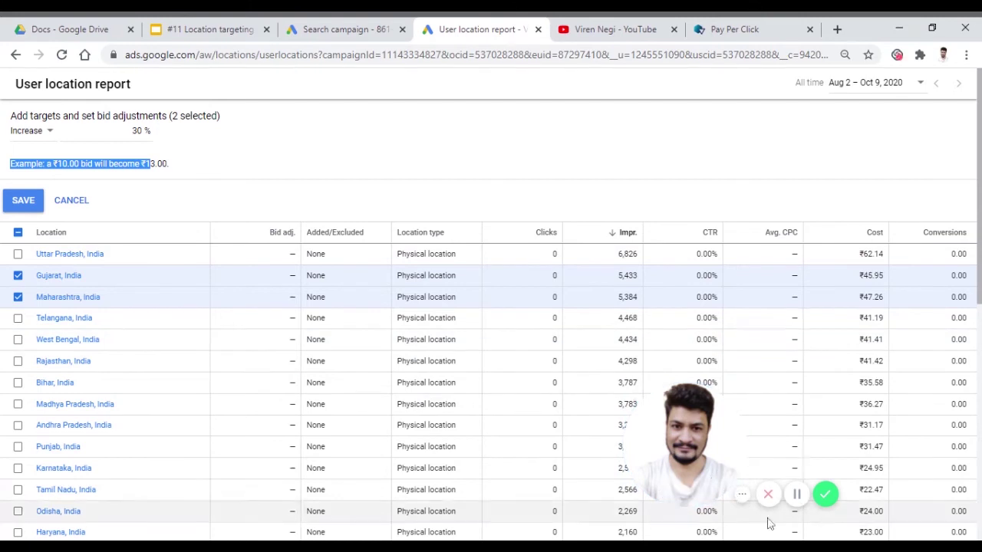
# Step: Switch the 30% bid adjustment for Gujarat and Maharashtra to Decrease and examine the example bid amounts
pyautogui.click(34, 132)
pyautogui.click(43, 166)
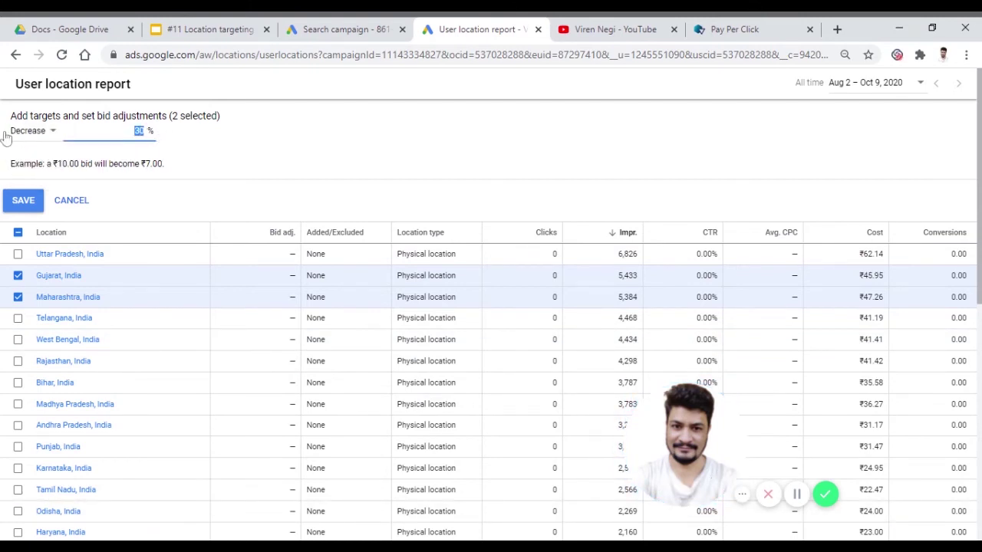
pyautogui.doubleClick(138, 130)
pyautogui.doubleClick(69, 163)
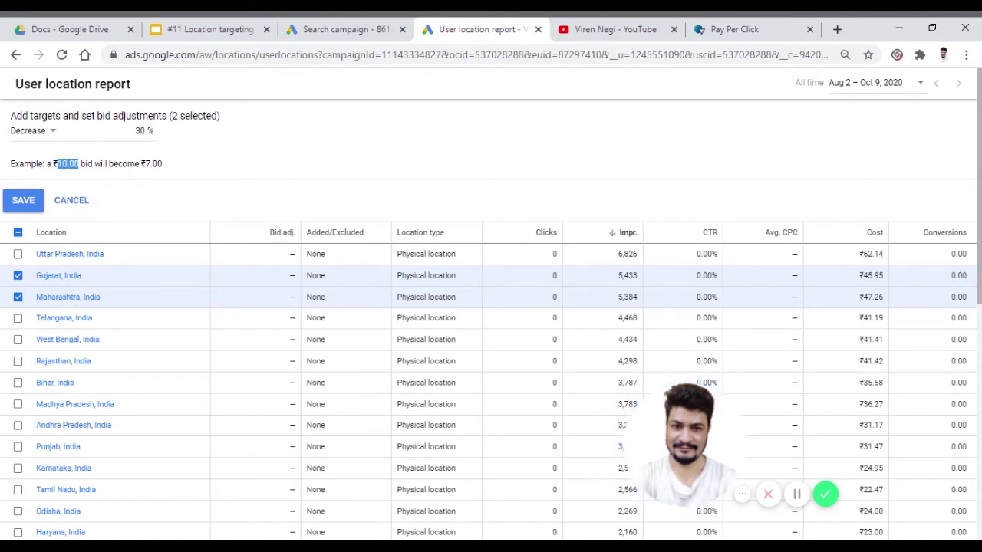
pyautogui.doubleClick(151, 163)
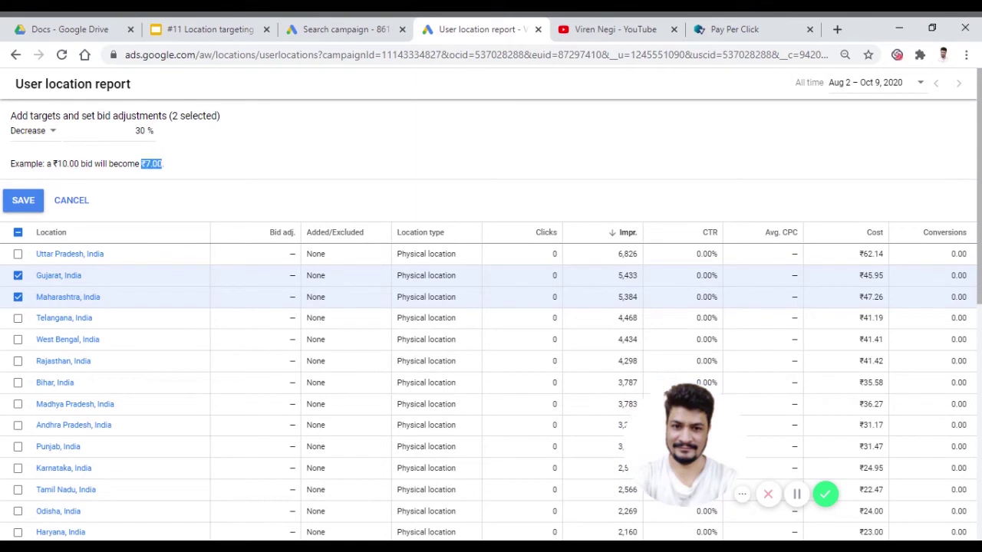
# Step: Save the 30% bid decrease for the Gujarat and Maharashtra targets
pyautogui.click(24, 200)
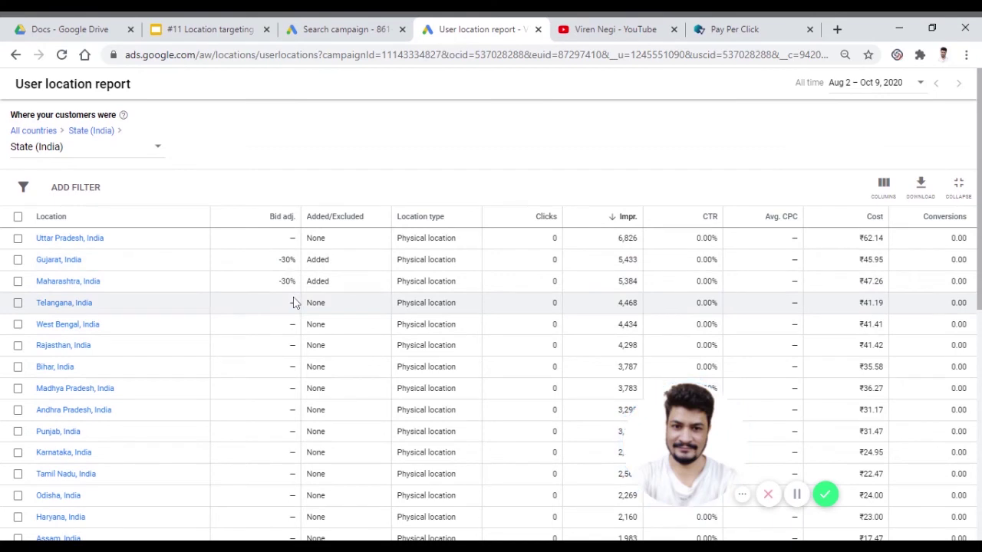
# Step: Switch to the Location targeting presentation in Google Slides and show slide 4 on avoiding common mistakes
pyautogui.click(212, 29)
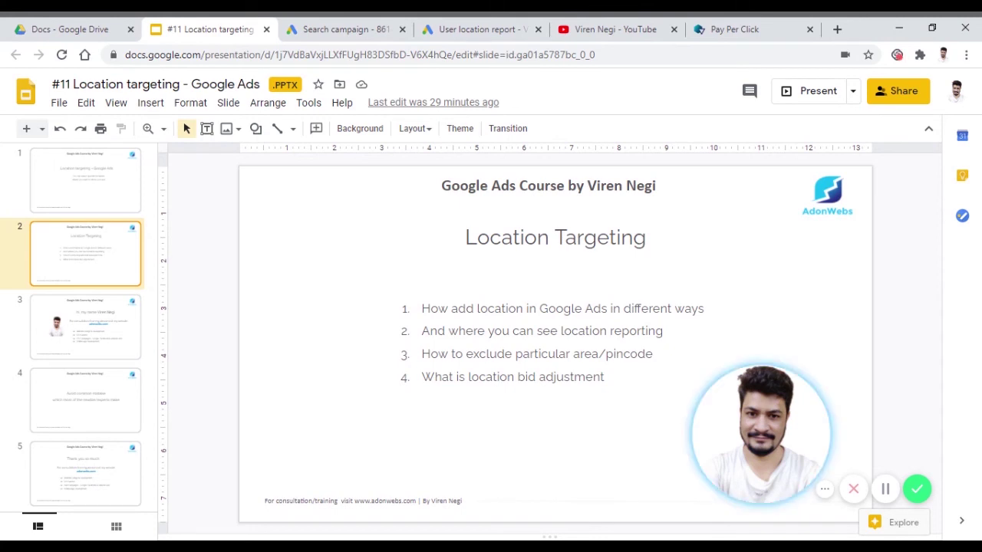
pyautogui.click(87, 404)
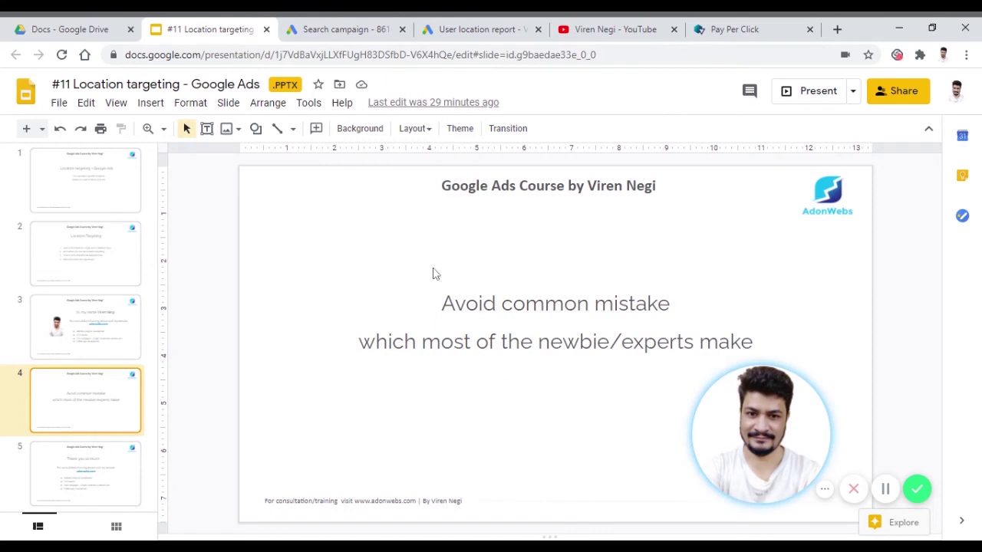
# Step: Return to the new search campaign and set the location Target option to "People in, or who show interest in, your targeted locations (recommended)"
pyautogui.hotkey('ctrl', 'Tab')
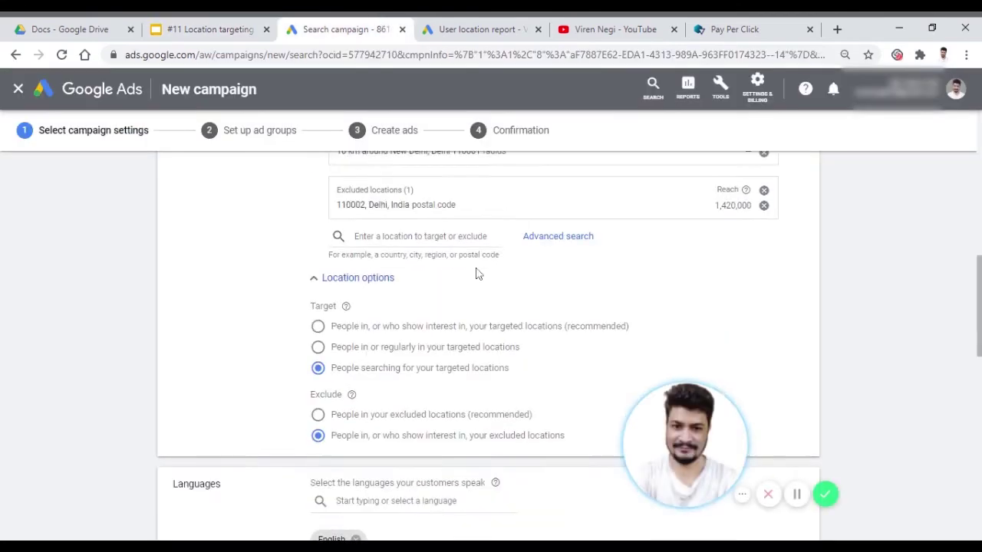
pyautogui.click(326, 329)
pyautogui.moveTo(640, 329); pyautogui.dragTo(332, 327)
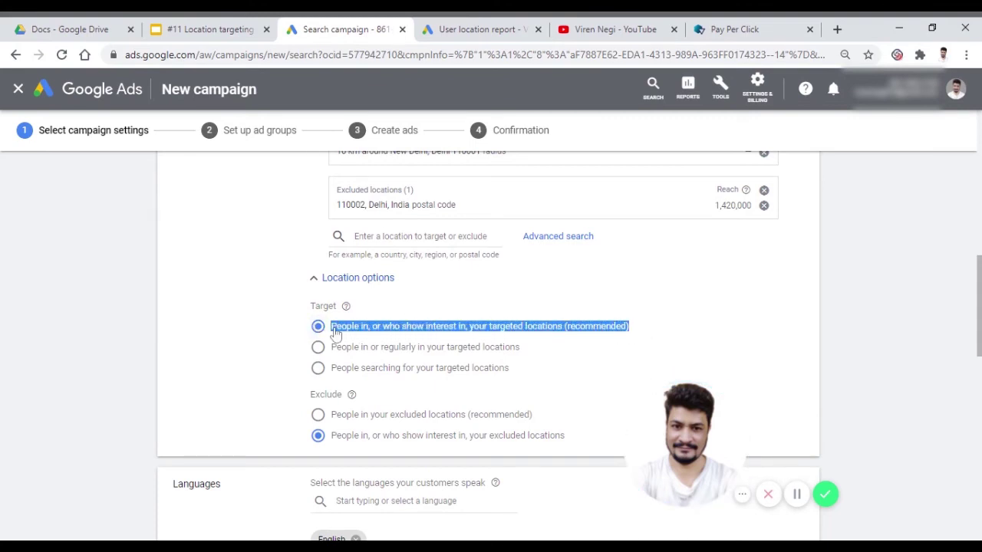
pyautogui.click(606, 326)
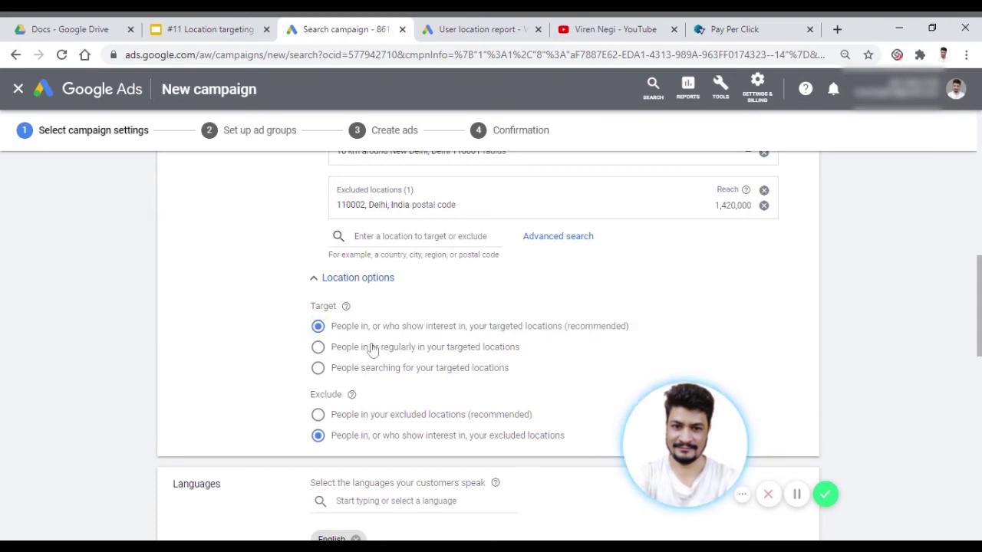
pyautogui.moveTo(332, 335); pyautogui.dragTo(632, 331)
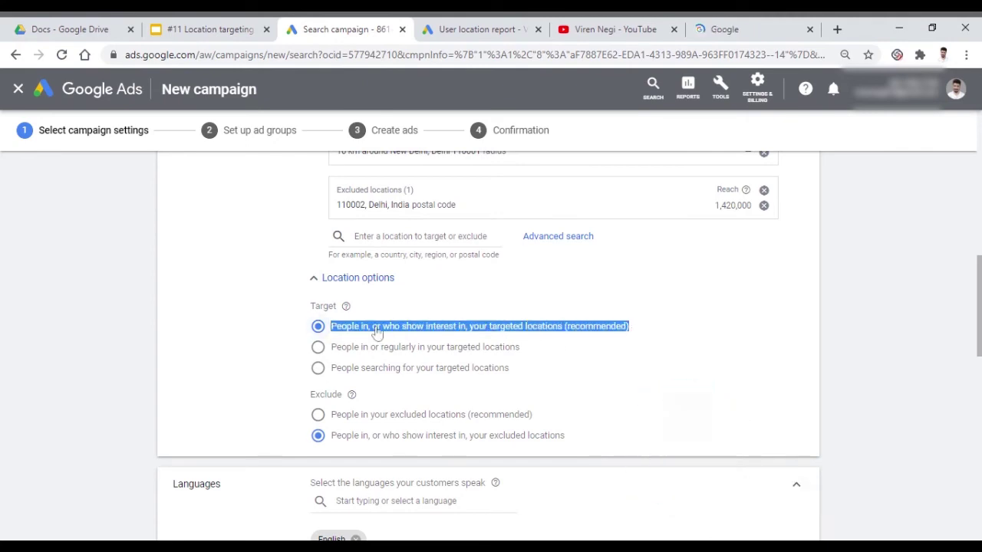
# Step: Switch to the Google page and search for "web design agency in new york"
pyautogui.click(712, 25)
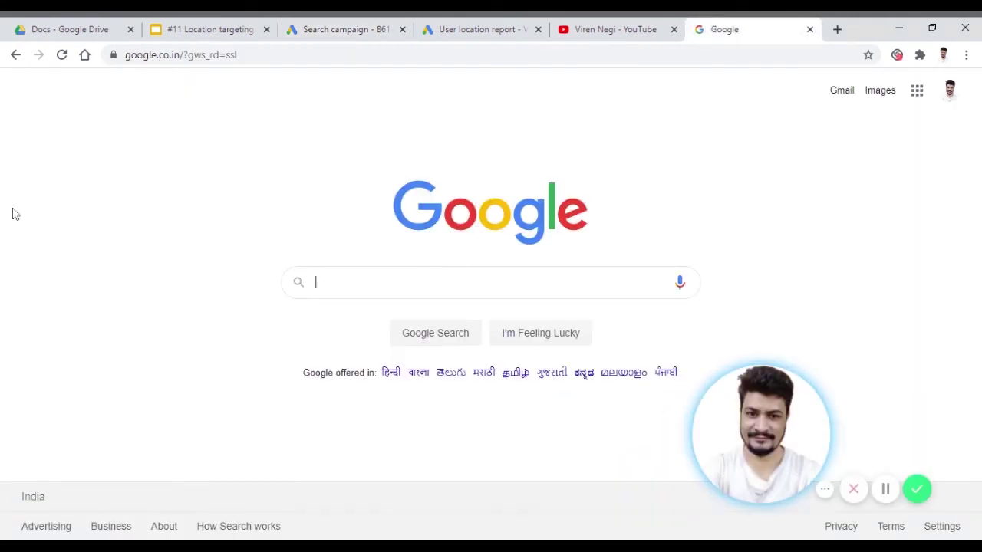
pyautogui.write('website design age')
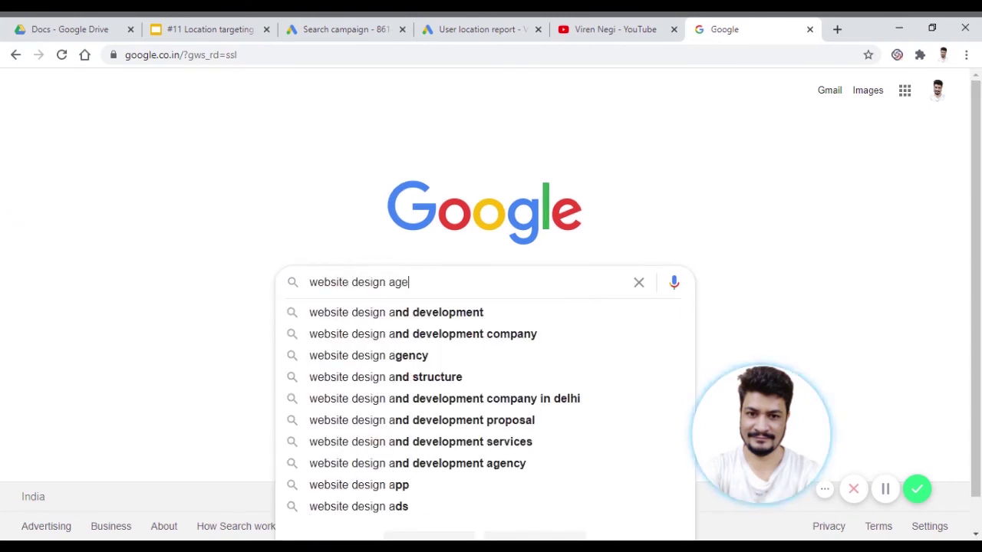
pyautogui.write('ncy in new york')
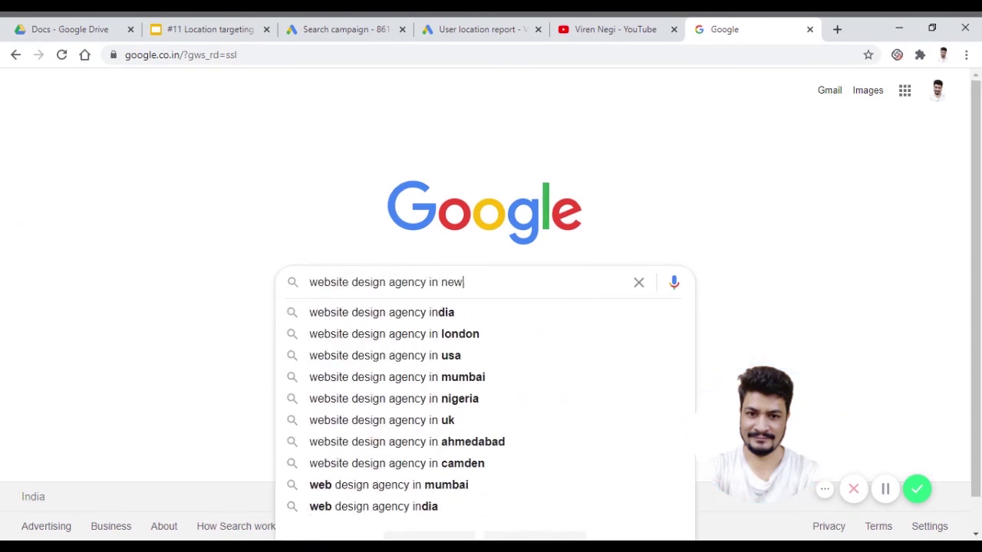
pyautogui.press('Return')
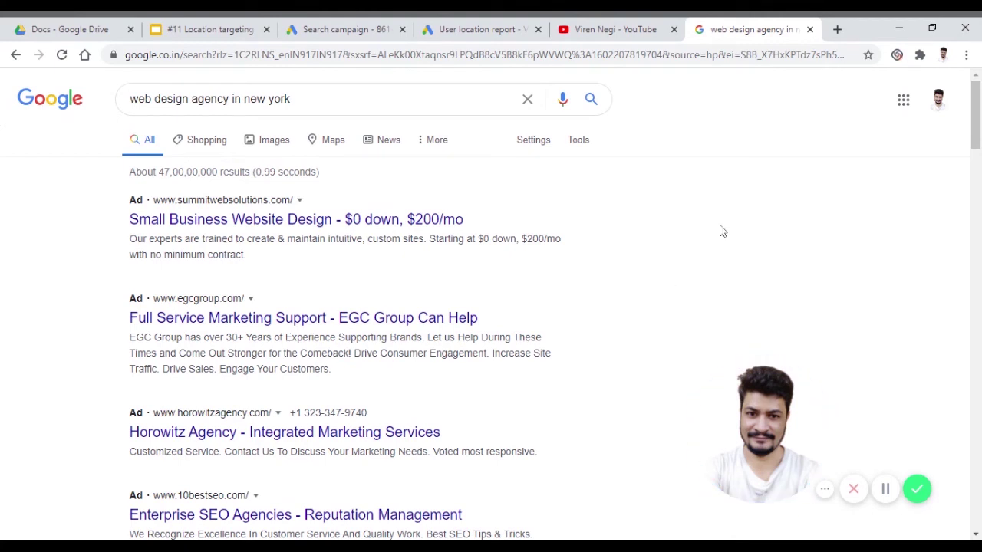
# Step: Compare the campaign's recommended Target option with the New York web design query, and return to the common mistakes slide
pyautogui.click(323, 29)
pyautogui.click(346, 329)
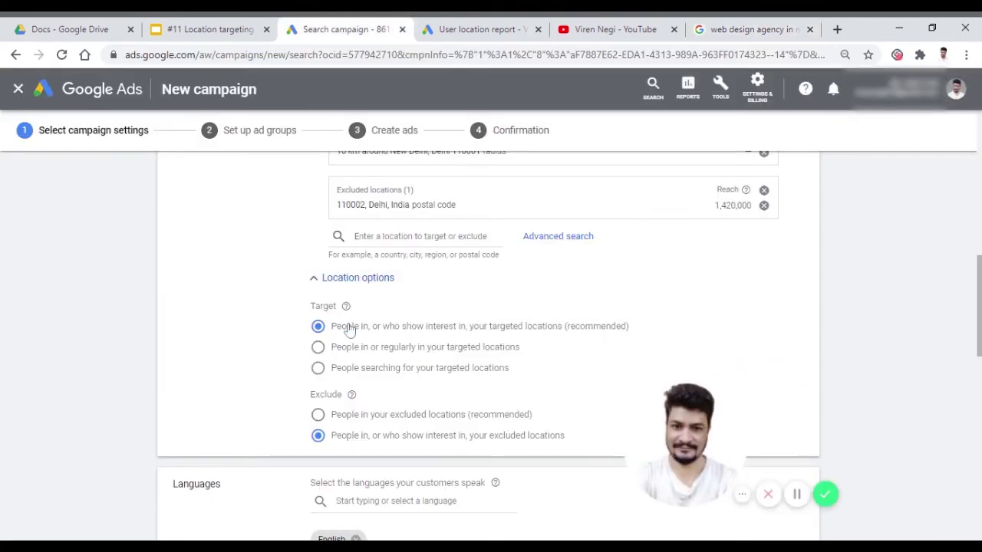
pyautogui.moveTo(646, 336); pyautogui.dragTo(401, 337)
pyautogui.click(754, 29)
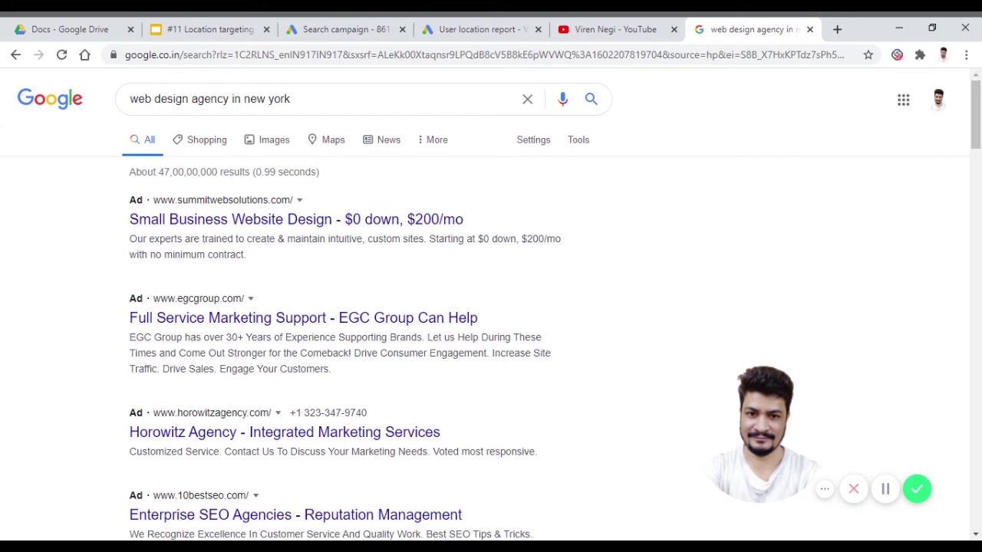
pyautogui.moveTo(291, 98); pyautogui.dragTo(127, 98)
pyautogui.click(721, 284)
pyautogui.hotkey('ctrl', '2')
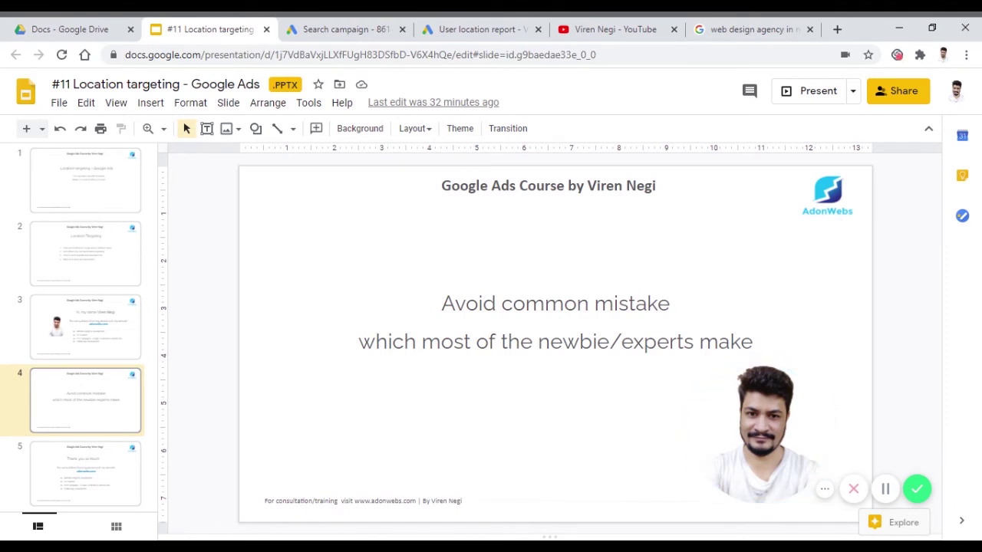
# Step: Review the campaign's recommended Target option, try "People in or regularly in your targeted locations" and switch back to the recommended one
pyautogui.click(335, 28)
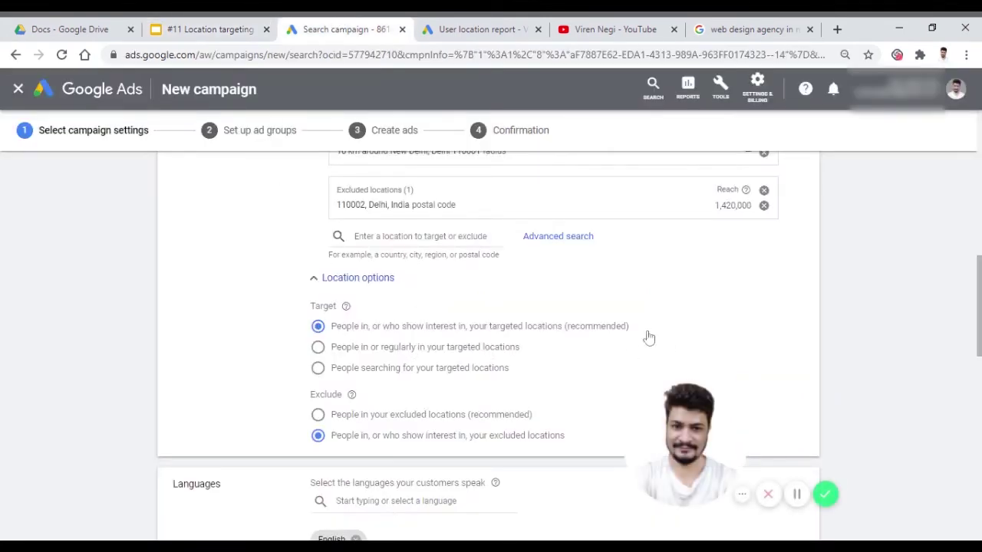
pyautogui.moveTo(629, 326); pyautogui.dragTo(355, 325)
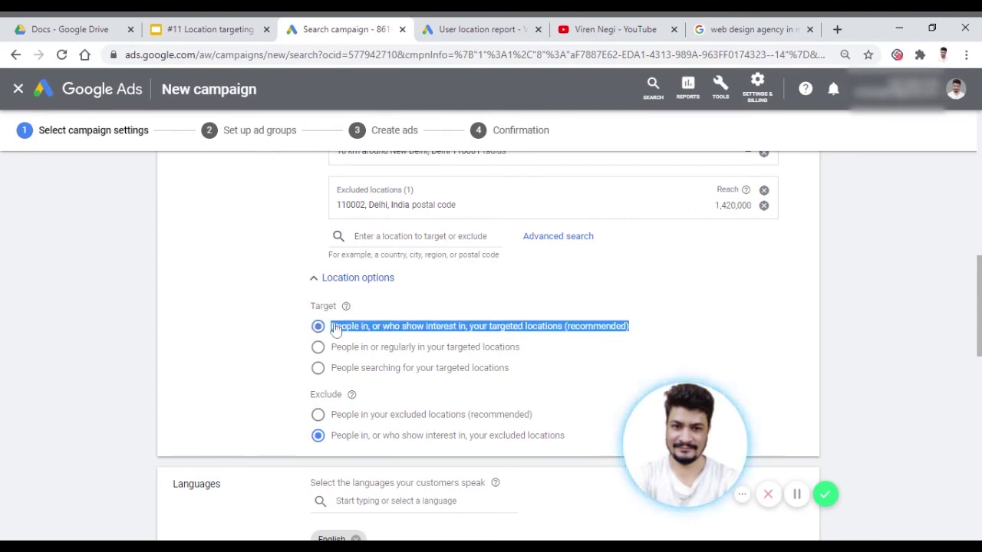
pyautogui.click(584, 335)
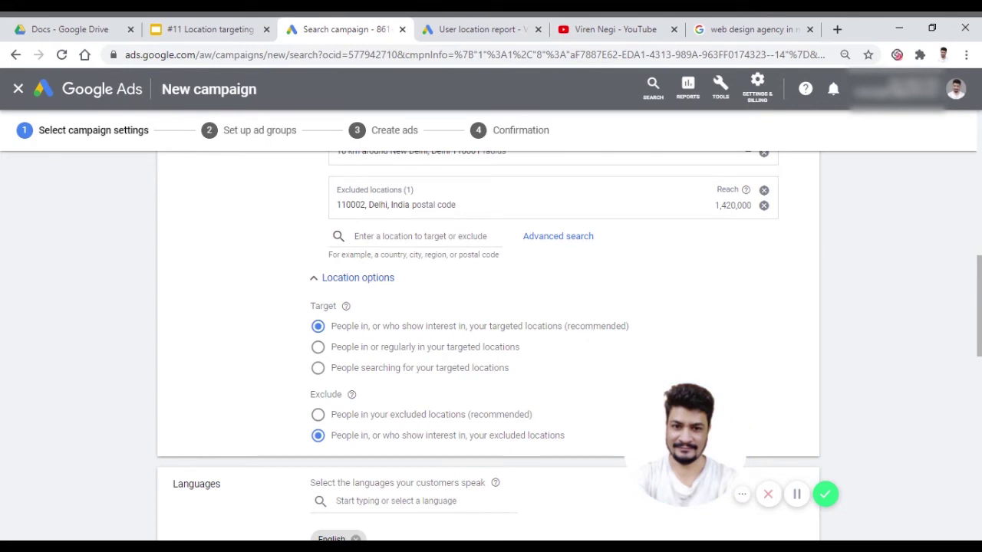
pyautogui.click(318, 347)
pyautogui.click(318, 327)
# Step: Rerun the "web design agency in new york" search and compare it with the campaign's interest-based Target option
pyautogui.click(743, 29)
pyautogui.moveTo(291, 99); pyautogui.dragTo(109, 105)
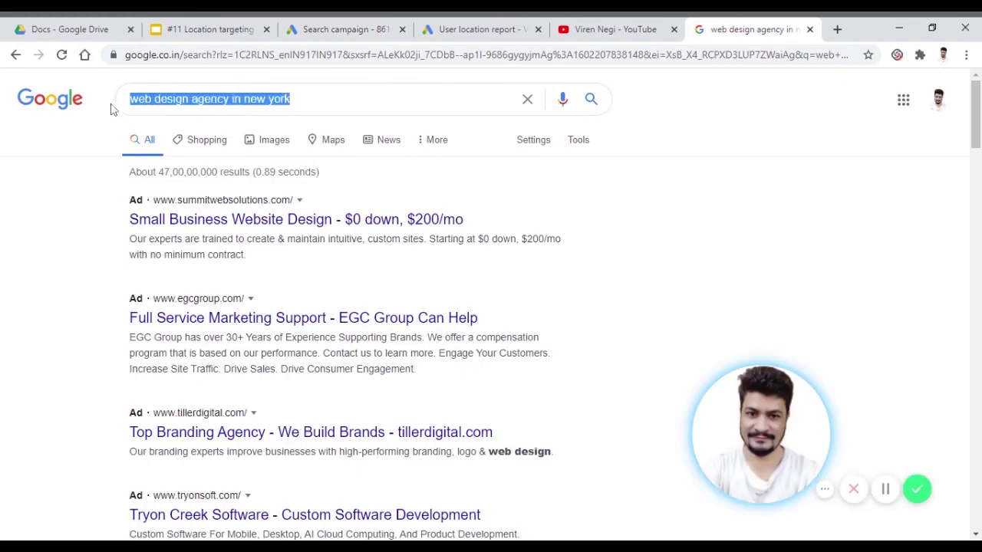
pyautogui.click(861, 197)
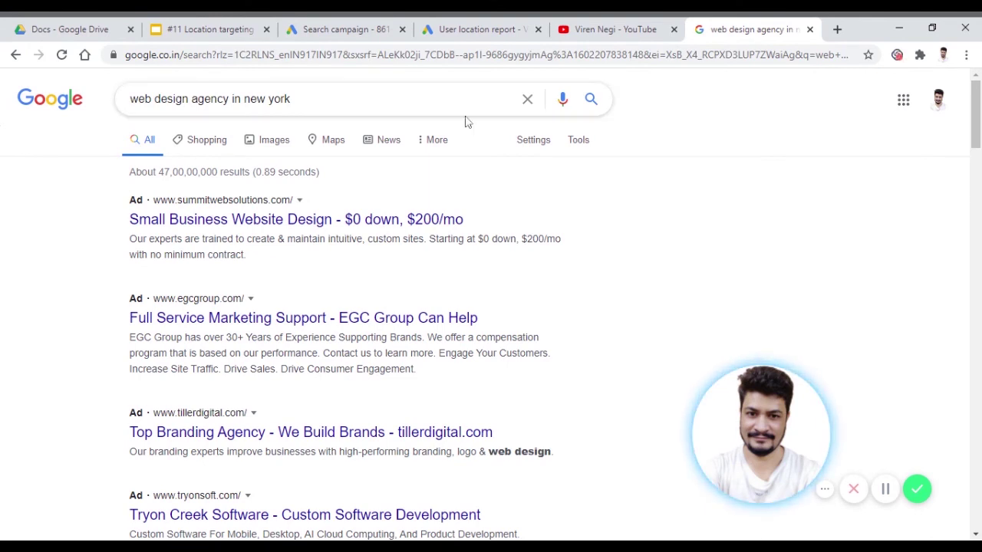
pyautogui.click(588, 102)
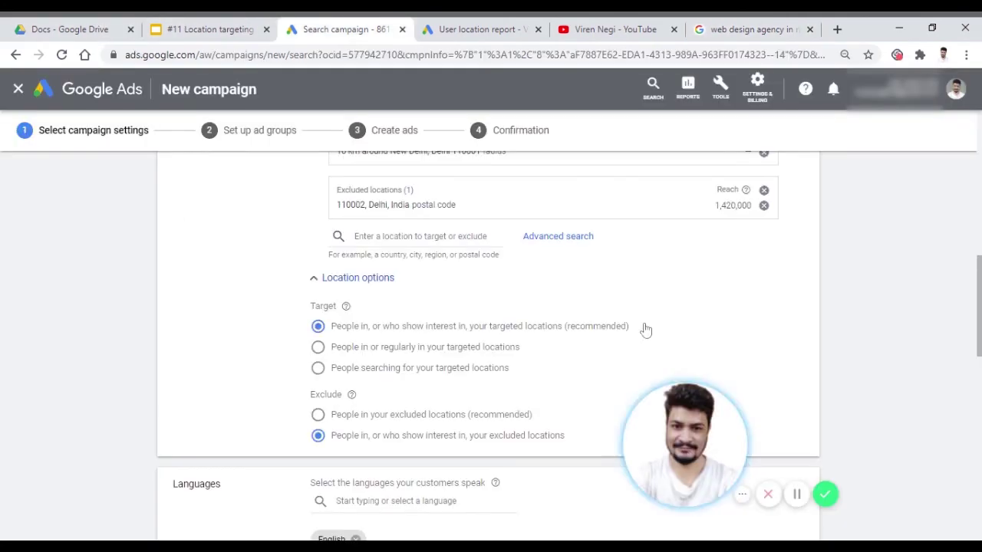
pyautogui.moveTo(645, 330); pyautogui.dragTo(317, 326)
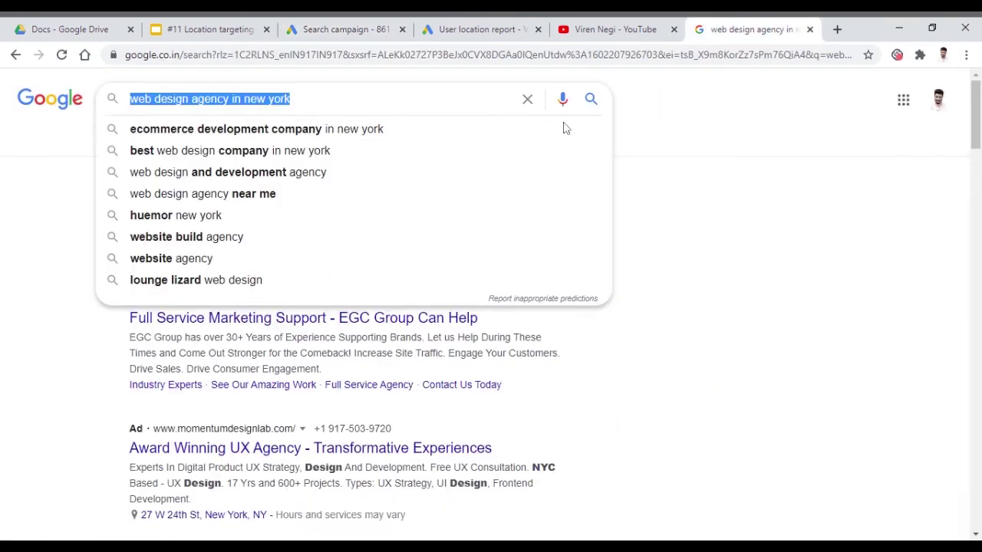
pyautogui.click(742, 227)
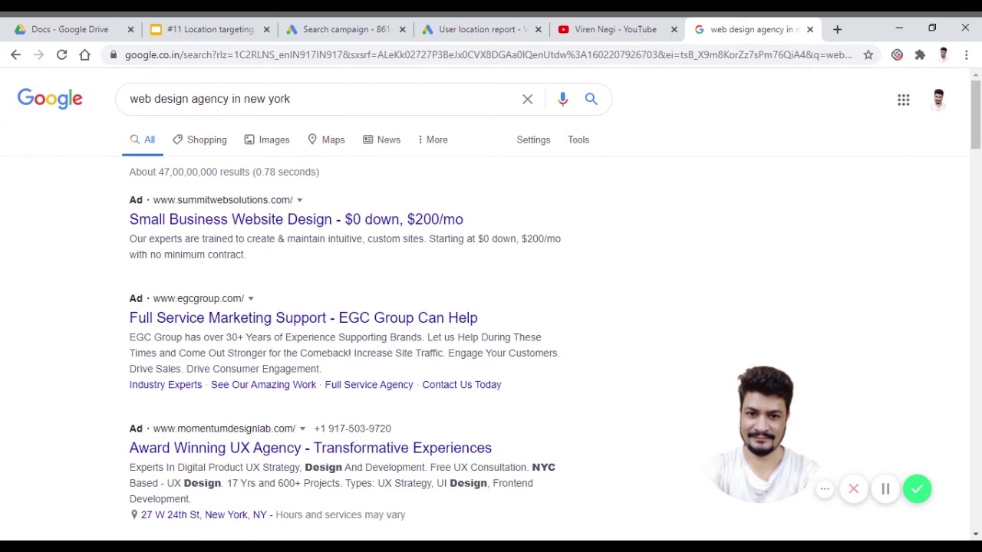
# Step: Set the new campaign's location Target option to "People in or regularly in your targeted locations"
pyautogui.click(345, 29)
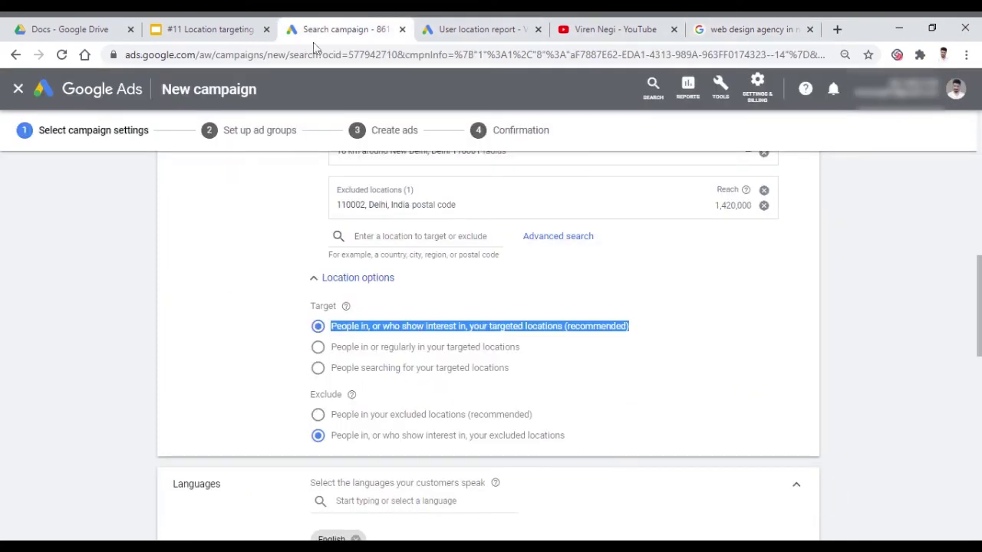
pyautogui.click(318, 347)
# Step: Examine the "web design agency in new york" query on Google as an example of a search naming a place
pyautogui.hotkey('ctrl', '9')
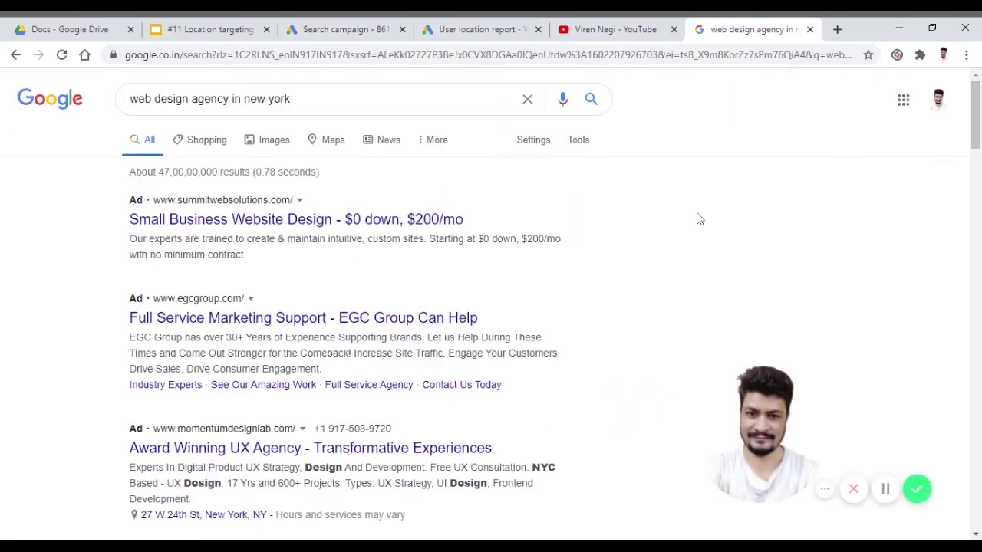
pyautogui.click(330, 98)
pyautogui.moveTo(292, 99); pyautogui.dragTo(123, 114)
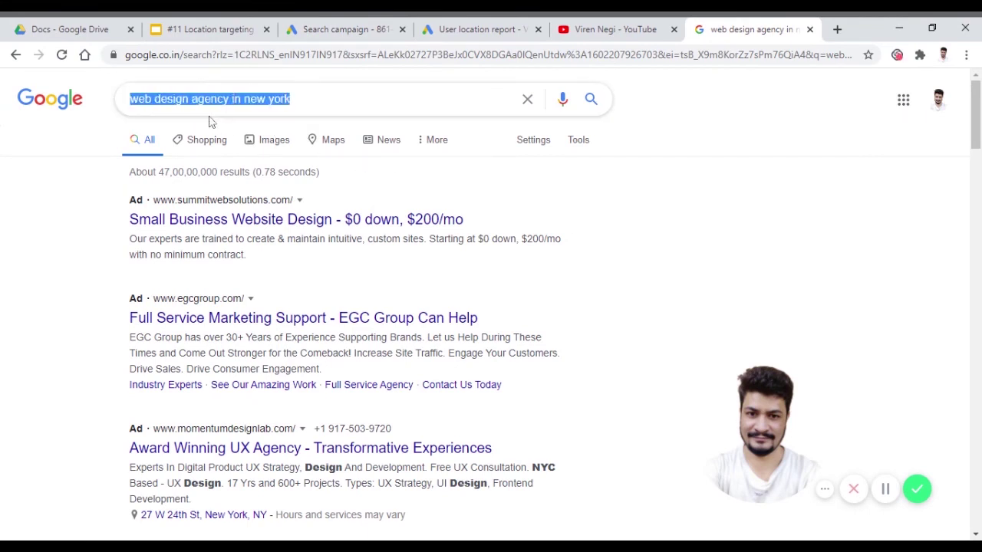
pyautogui.click(715, 234)
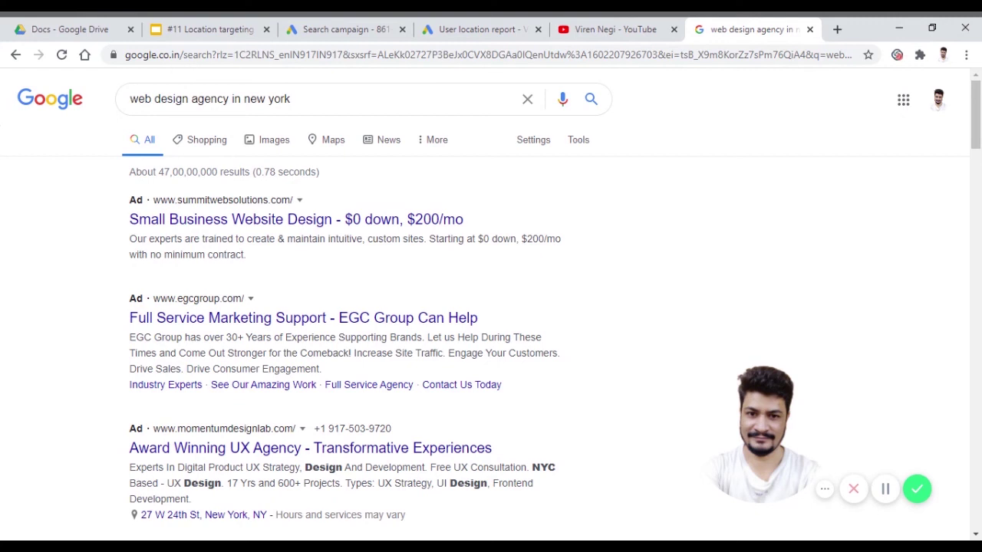
pyautogui.moveTo(293, 99); pyautogui.dragTo(107, 92)
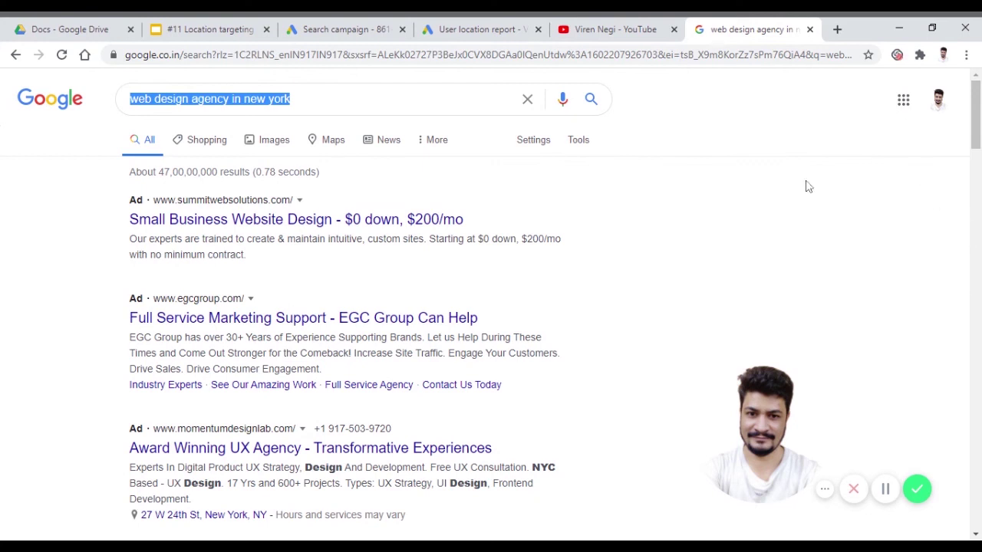
pyautogui.click(721, 247)
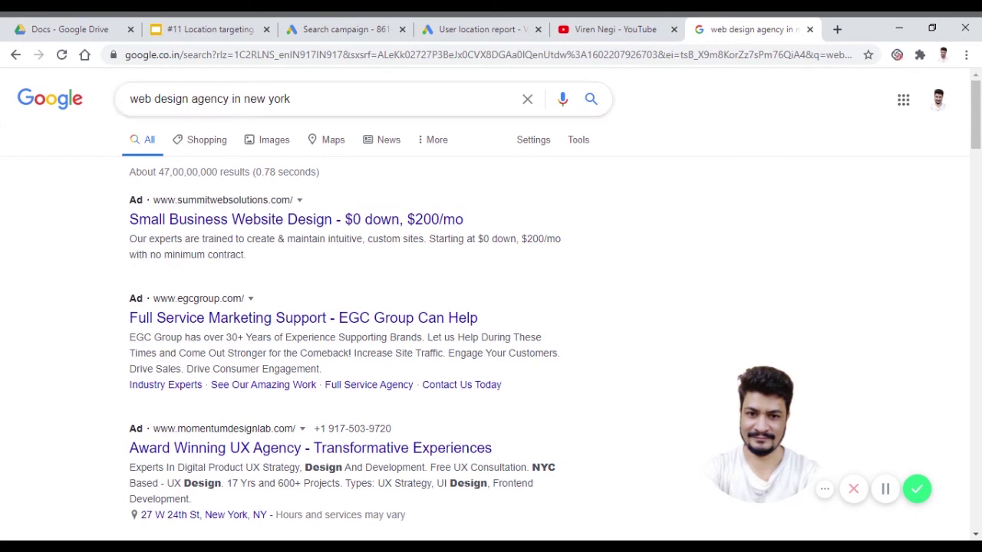
pyautogui.moveTo(290, 99); pyautogui.dragTo(119, 100)
pyautogui.click(556, 224)
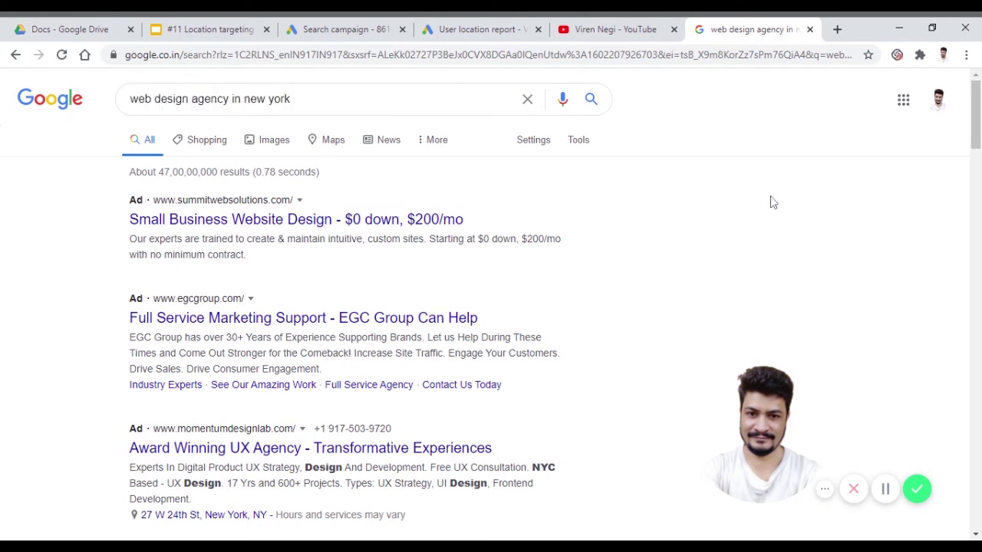
pyautogui.tripleClick(290, 99)
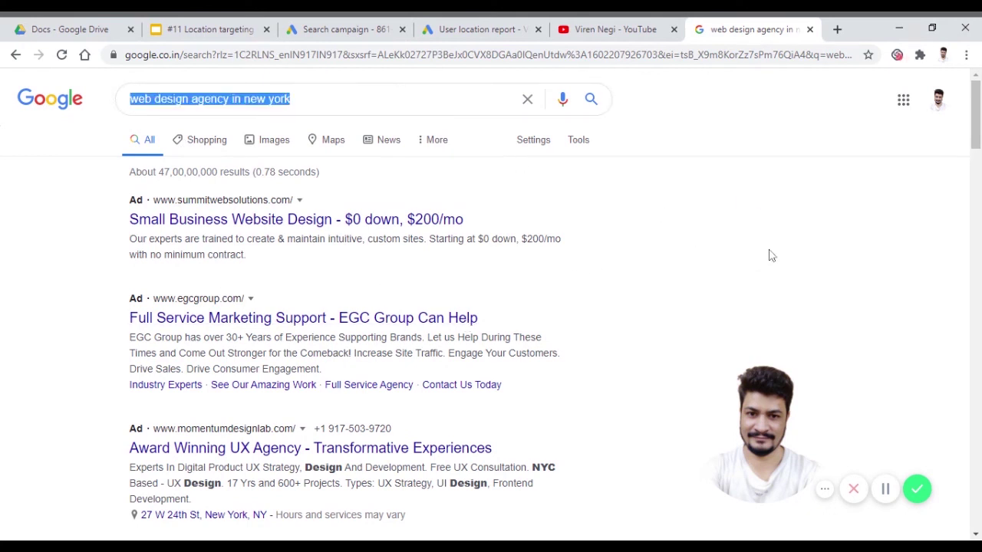
pyautogui.click(735, 249)
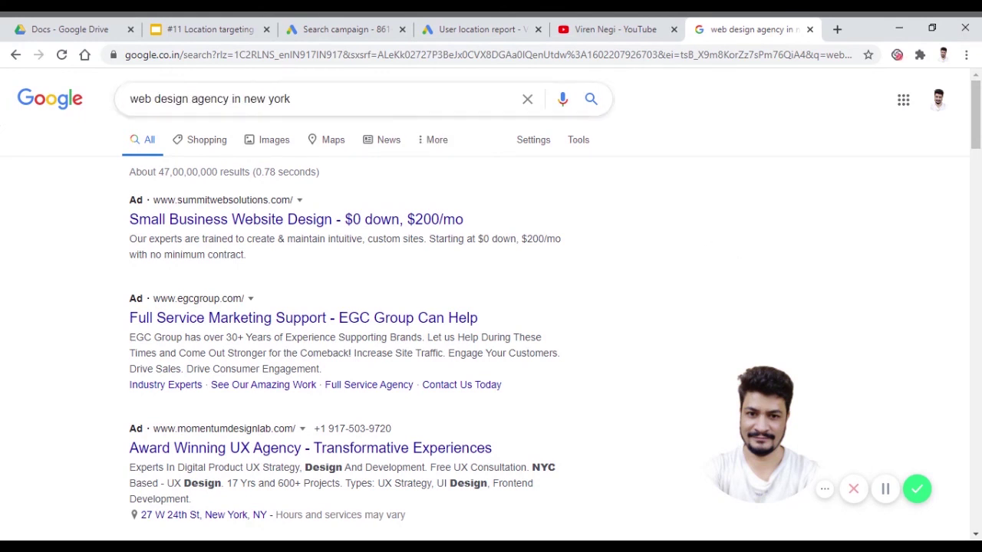
pyautogui.moveTo(290, 99); pyautogui.dragTo(101, 110)
pyautogui.click(728, 178)
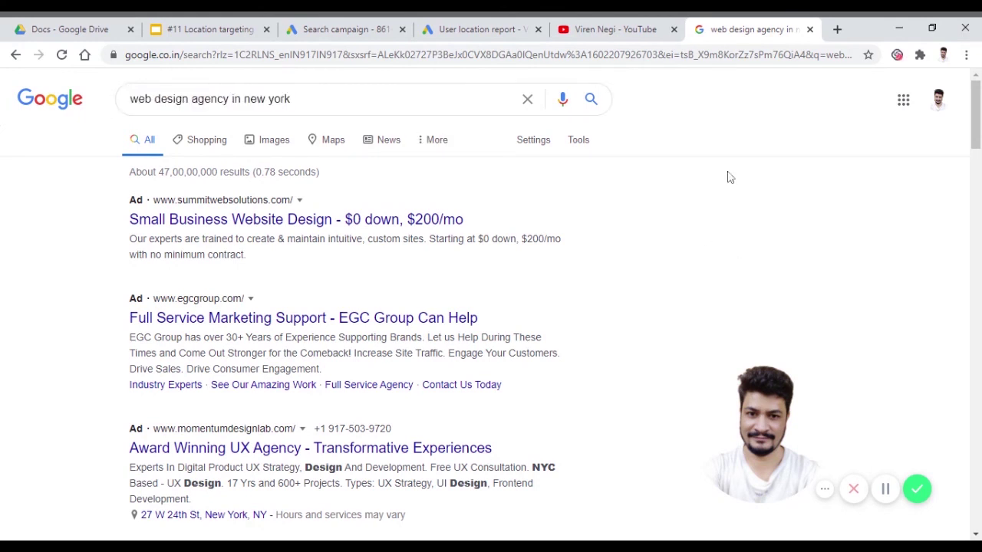
pyautogui.moveTo(290, 99); pyautogui.dragTo(72, 158)
# Step: Search Google for "hotels in new york" as another place-based example, and return to the "web design agency in new york" results
pyautogui.click(292, 99)
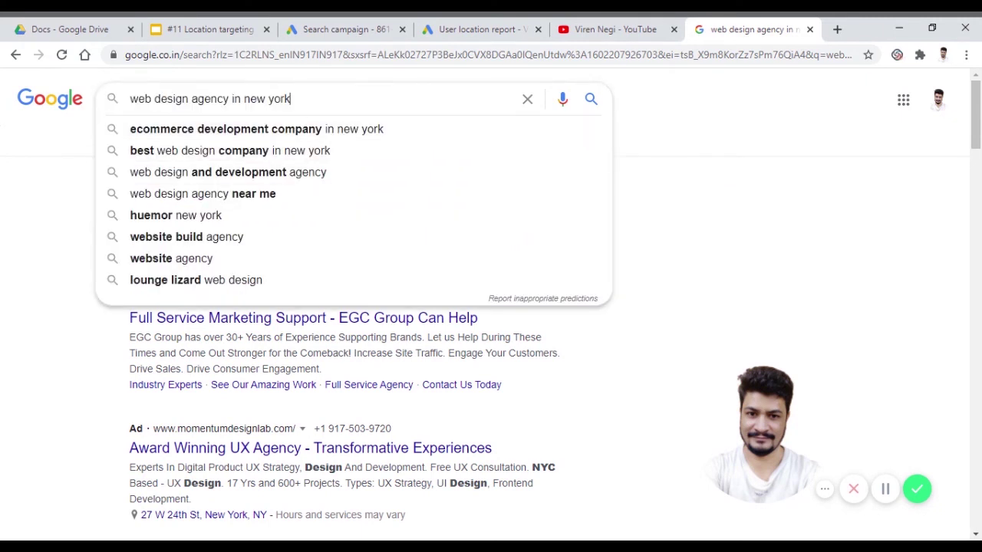
pyautogui.moveTo(292, 99); pyautogui.dragTo(2, 104)
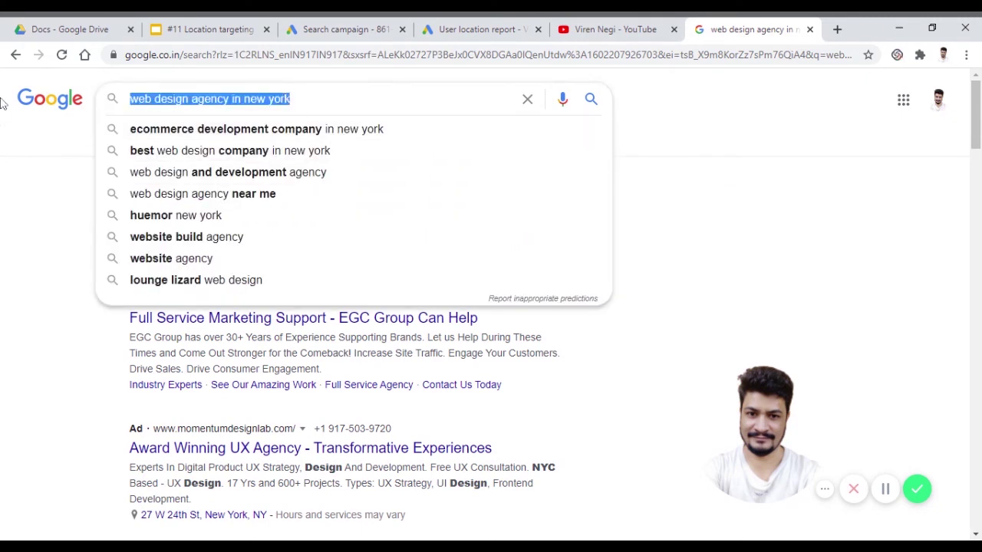
pyautogui.write('hotels in new')
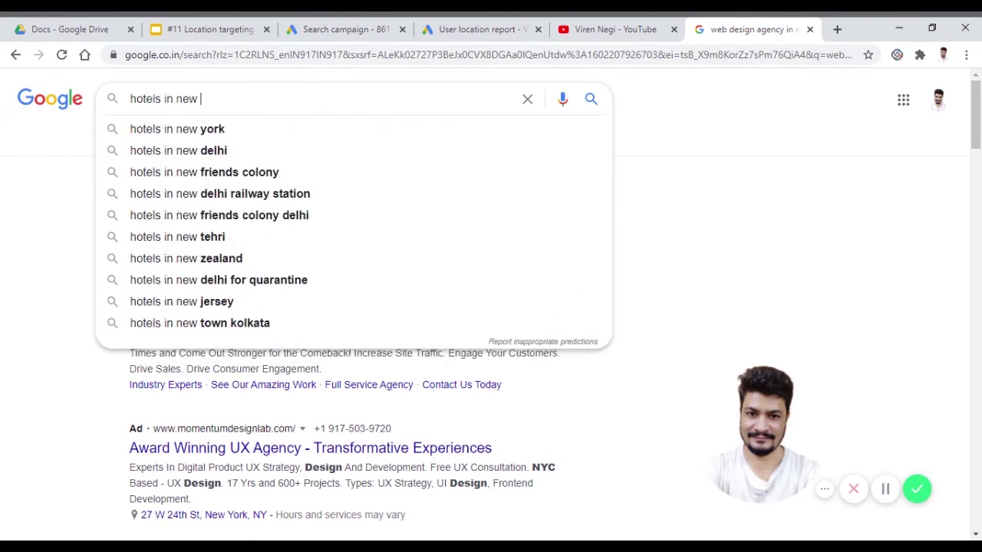
pyautogui.press('Down')
pyautogui.press('Return')
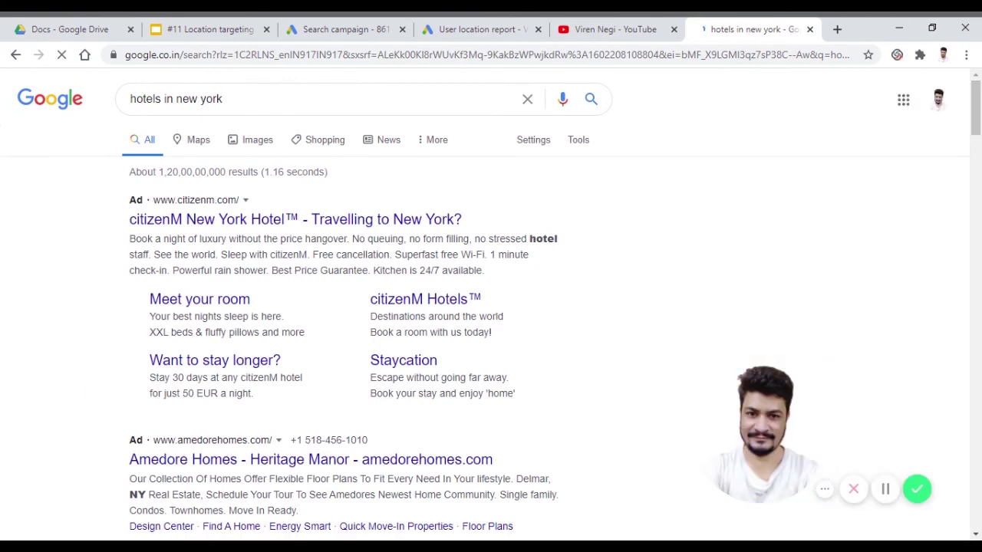
pyautogui.hotkey('alt', 'Left')
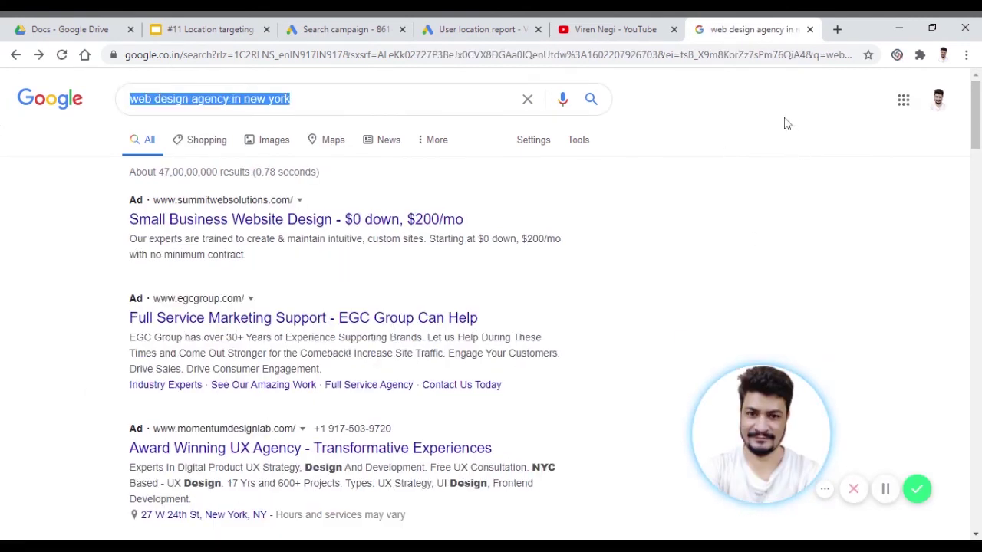
pyautogui.click(789, 125)
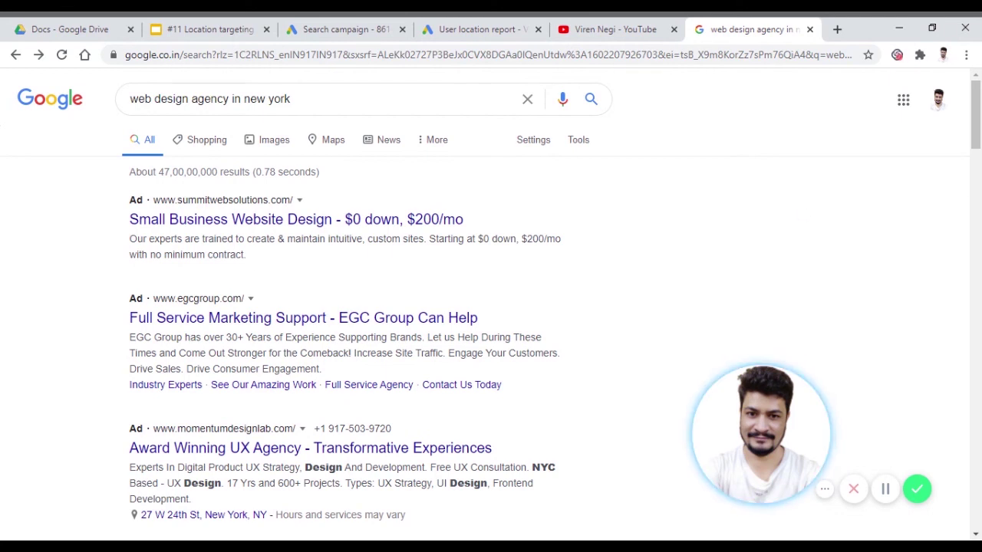
# Step: Review the "People in or regularly in your targeted locations" option in the Google Ads campaign, and switch to the Google Slides location targeting presentation
pyautogui.click(349, 30)
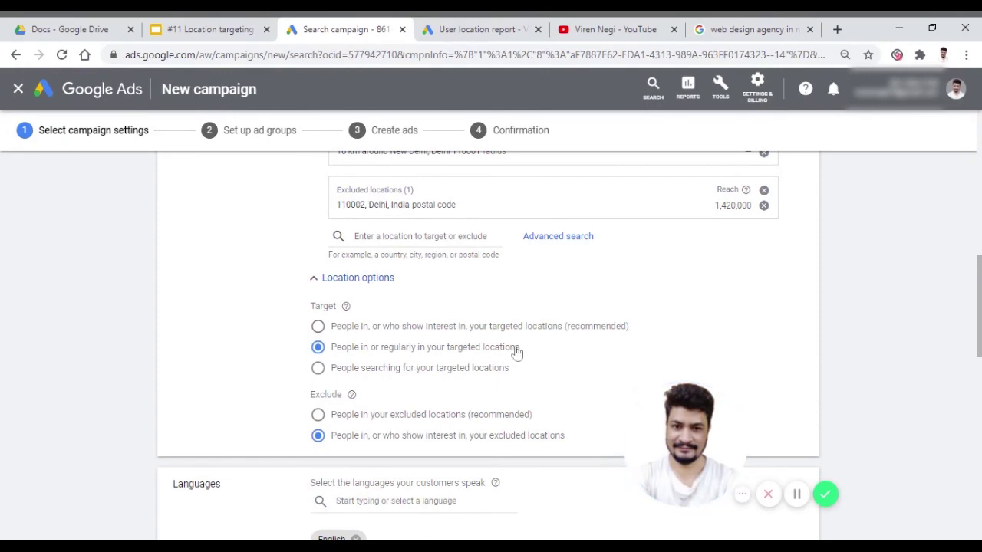
pyautogui.moveTo(526, 351); pyautogui.dragTo(330, 351)
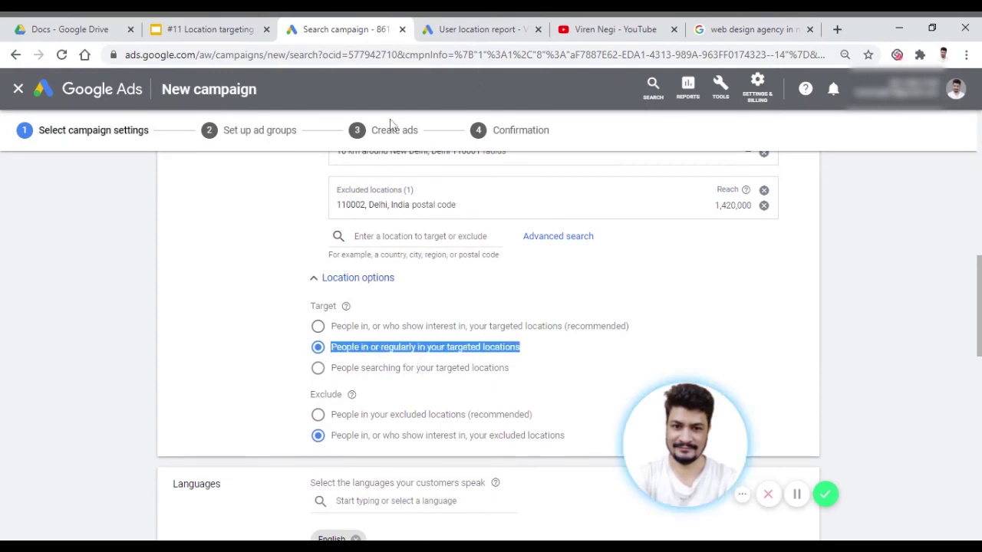
pyautogui.click(445, 24)
pyautogui.click(353, 25)
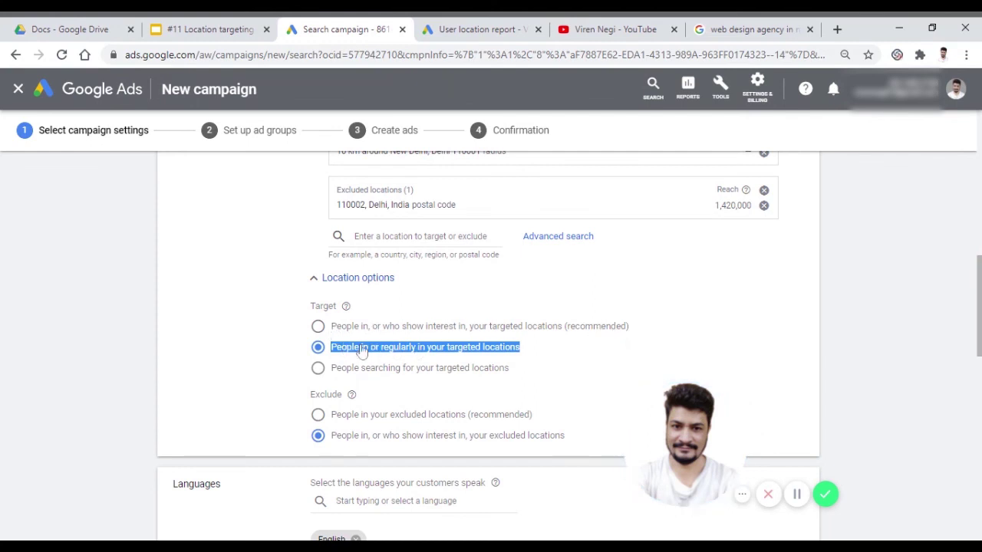
pyautogui.click(210, 30)
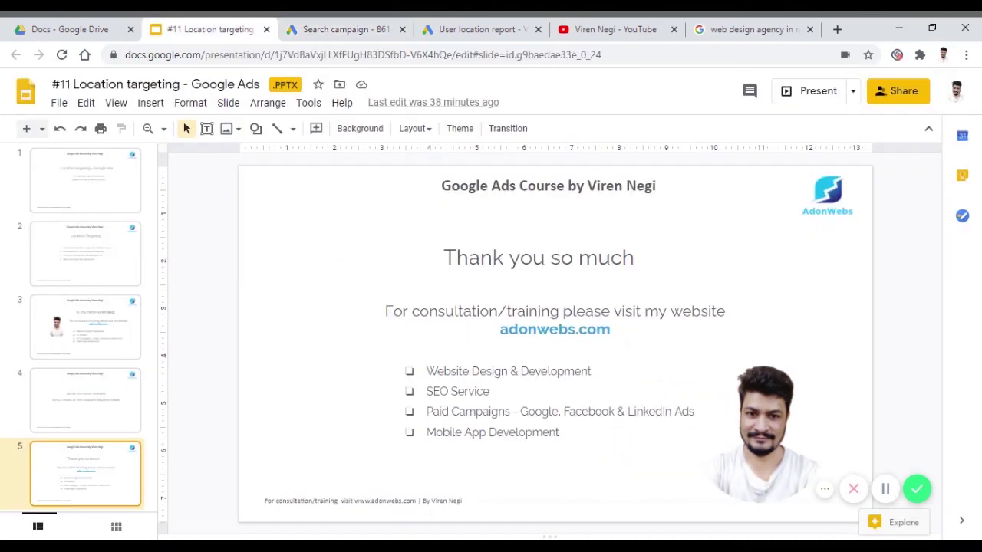